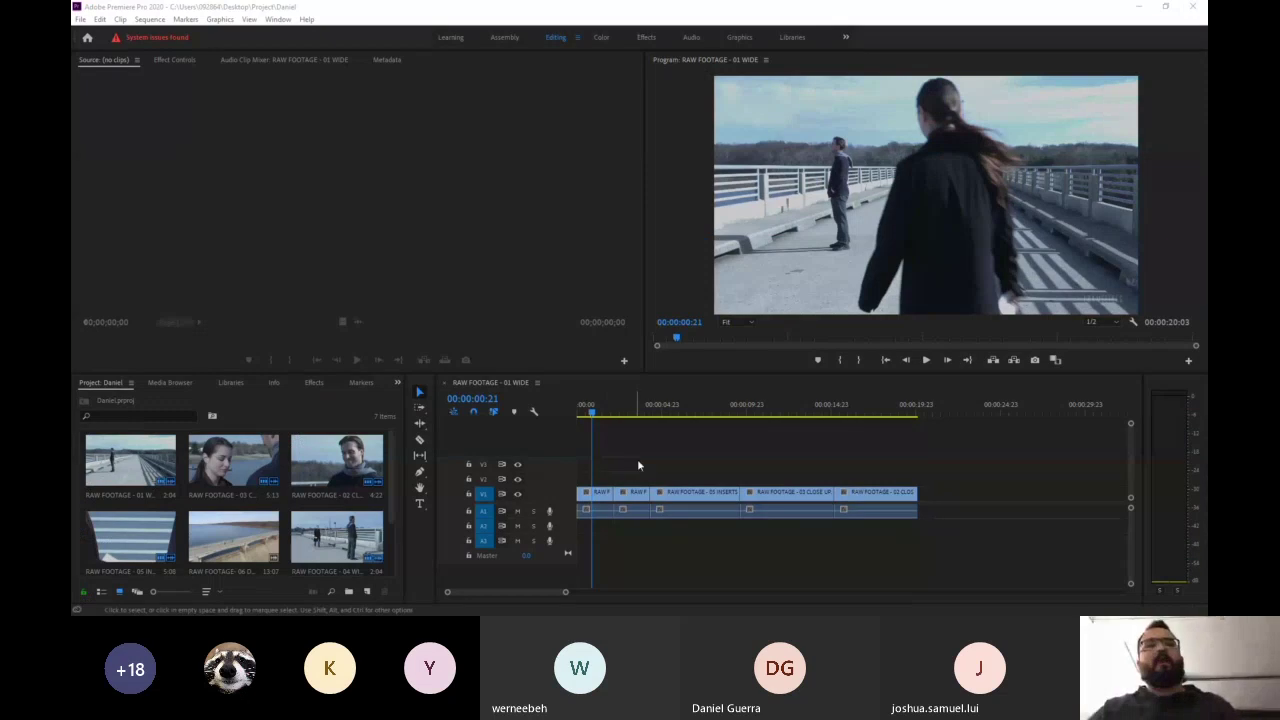
Scrub through the existing sequence to review its clips
drag(593, 415, 806, 415)
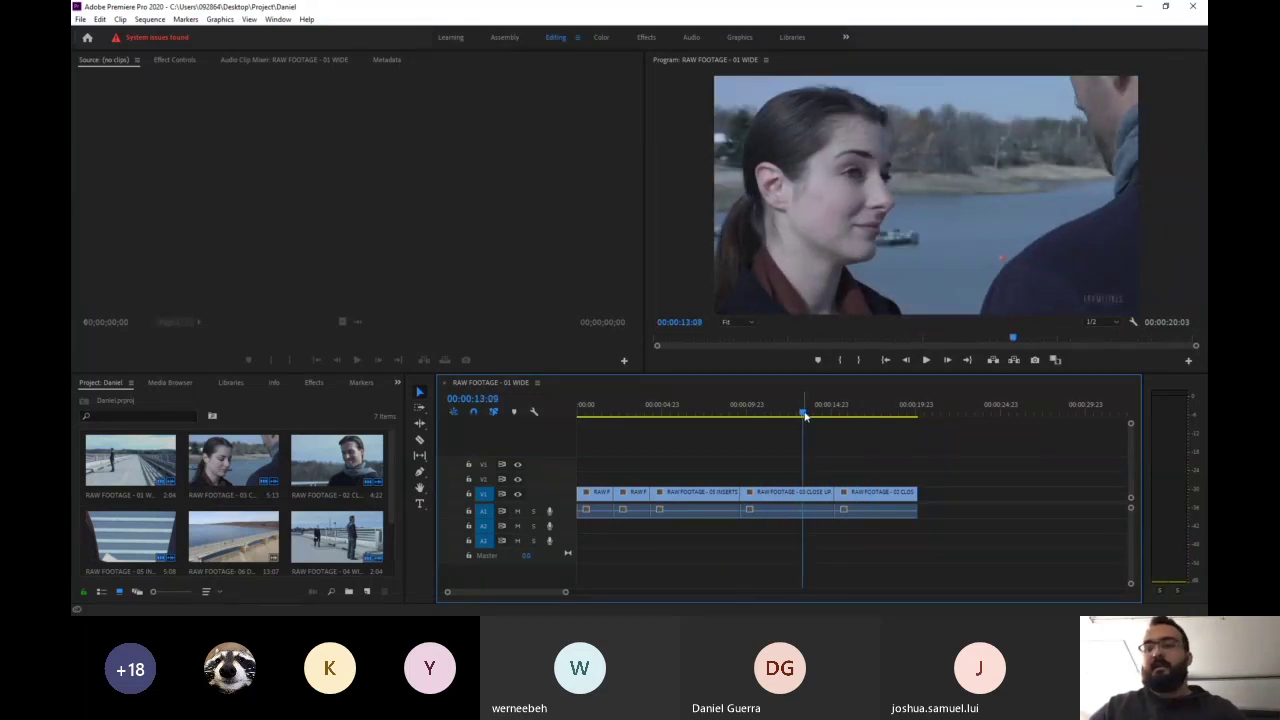
drag(806, 415, 805, 415)
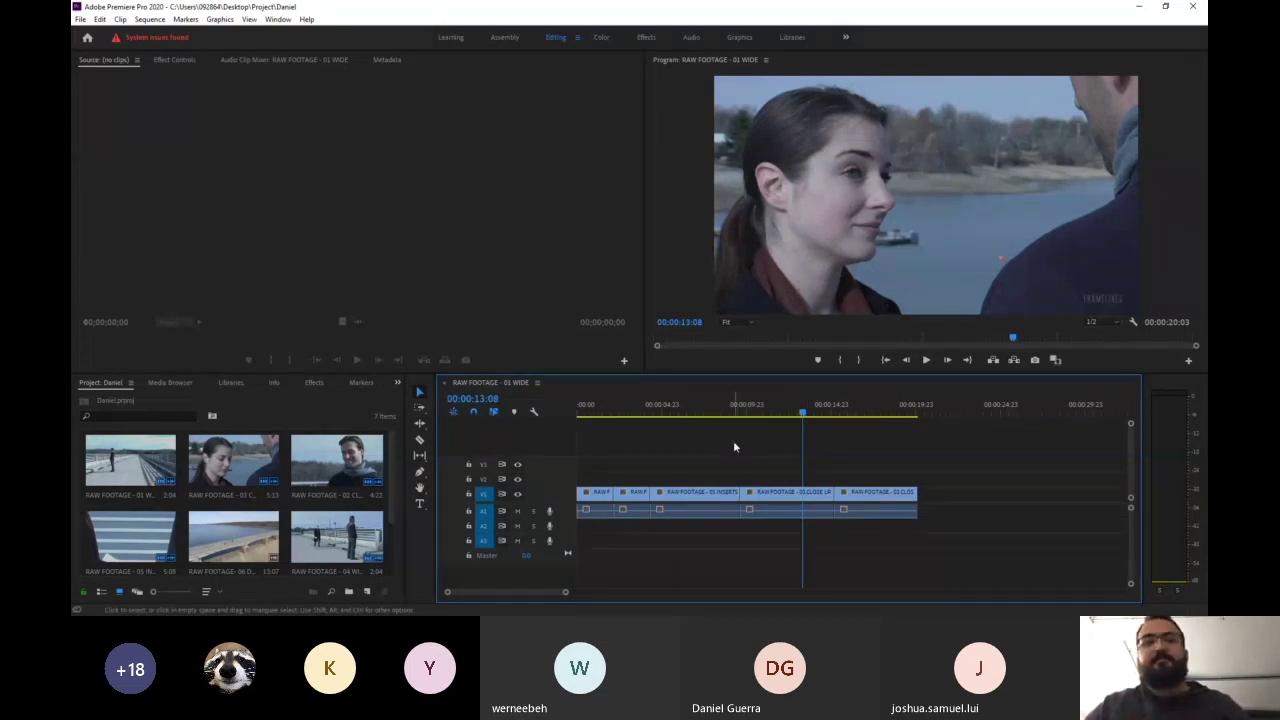
drag(830, 414, 720, 418)
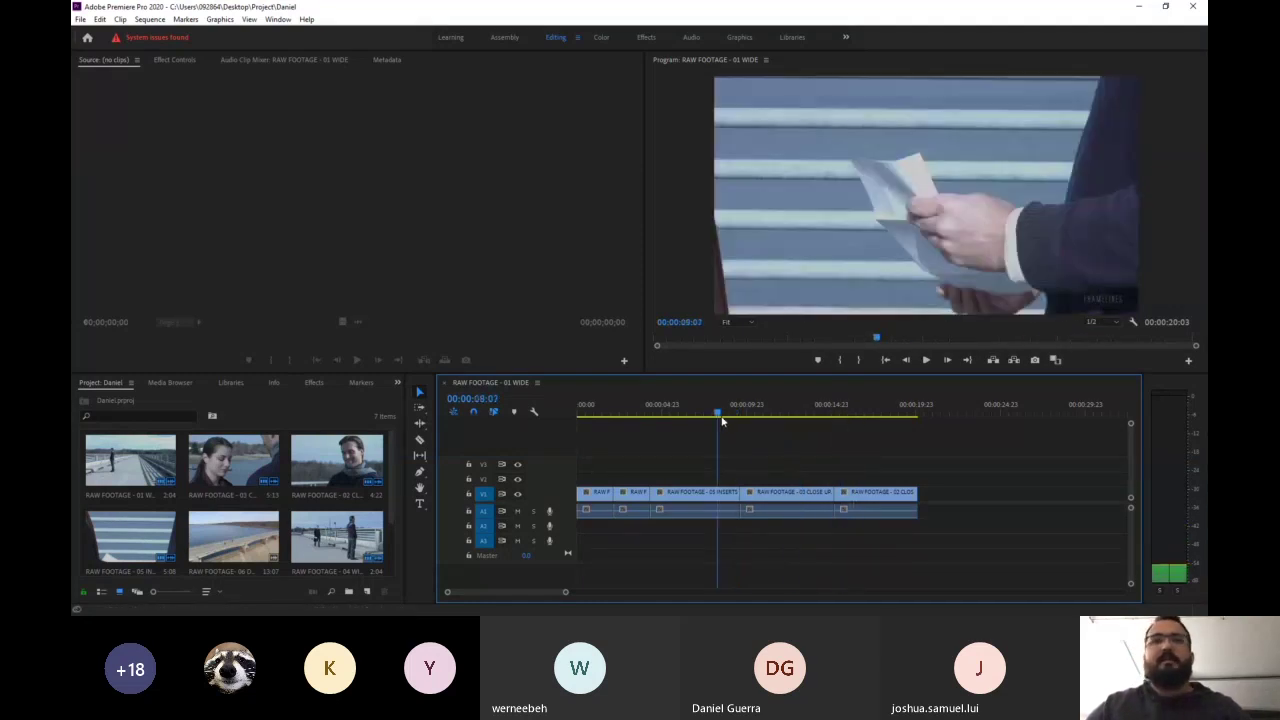
Add the RAW FOOTAGE - 06 DRONE SHOTS clip after the last clip on V1 and play across the new cut
double_click(225, 540)
drag(292, 268, 925, 500)
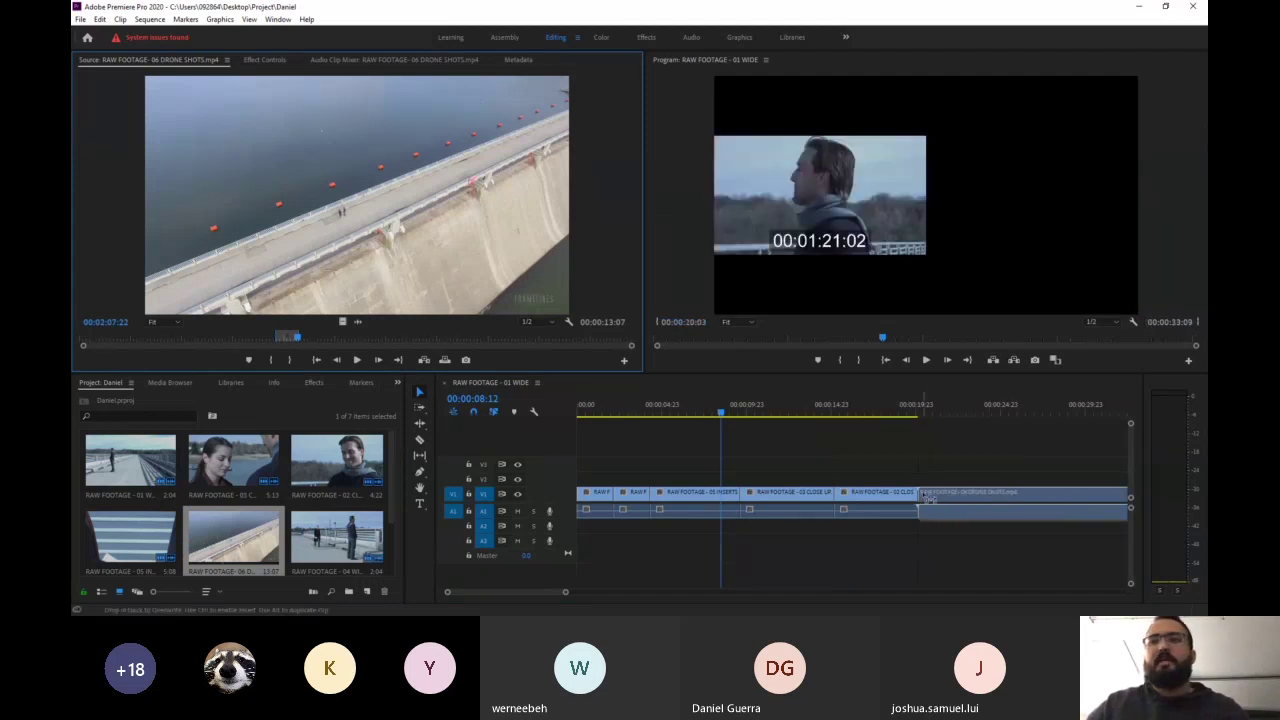
click(903, 409)
key(space)
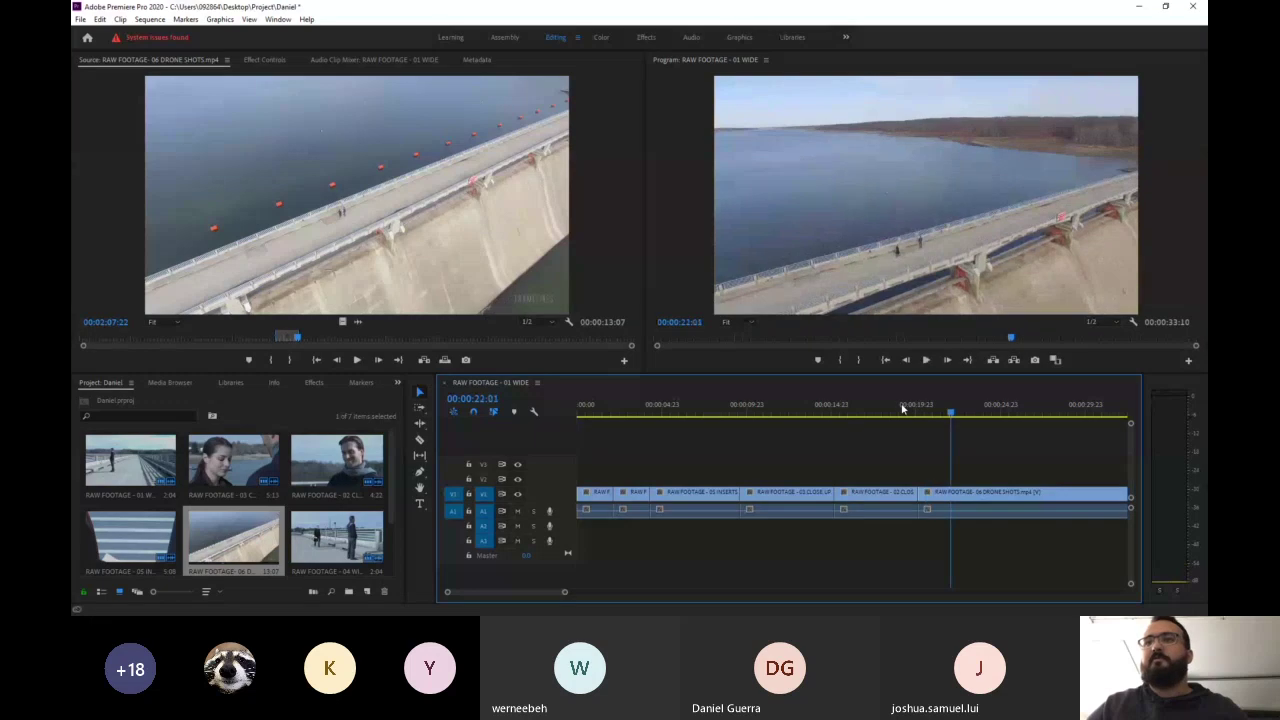
click(909, 411)
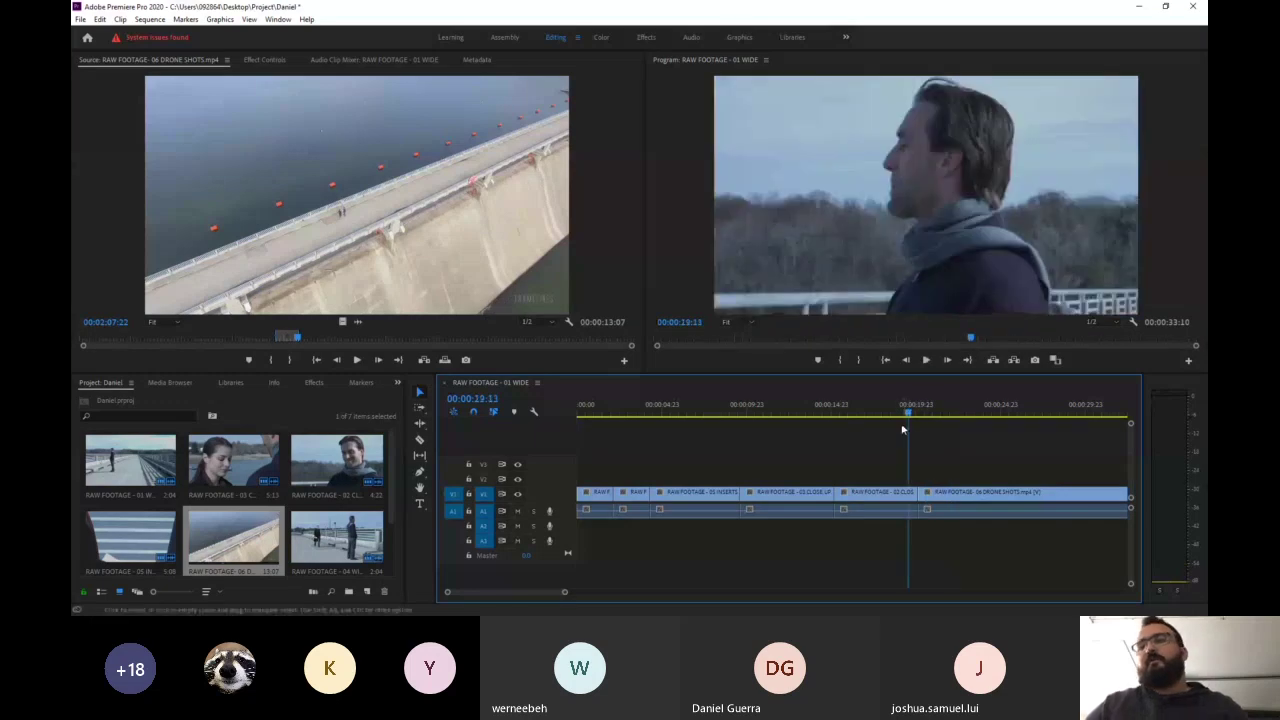
Split the drone clip on the timeline at about 00:00:25:20 and delete the portion after the cut
key(c)
click(1015, 495)
key(v)
double_click(1035, 495)
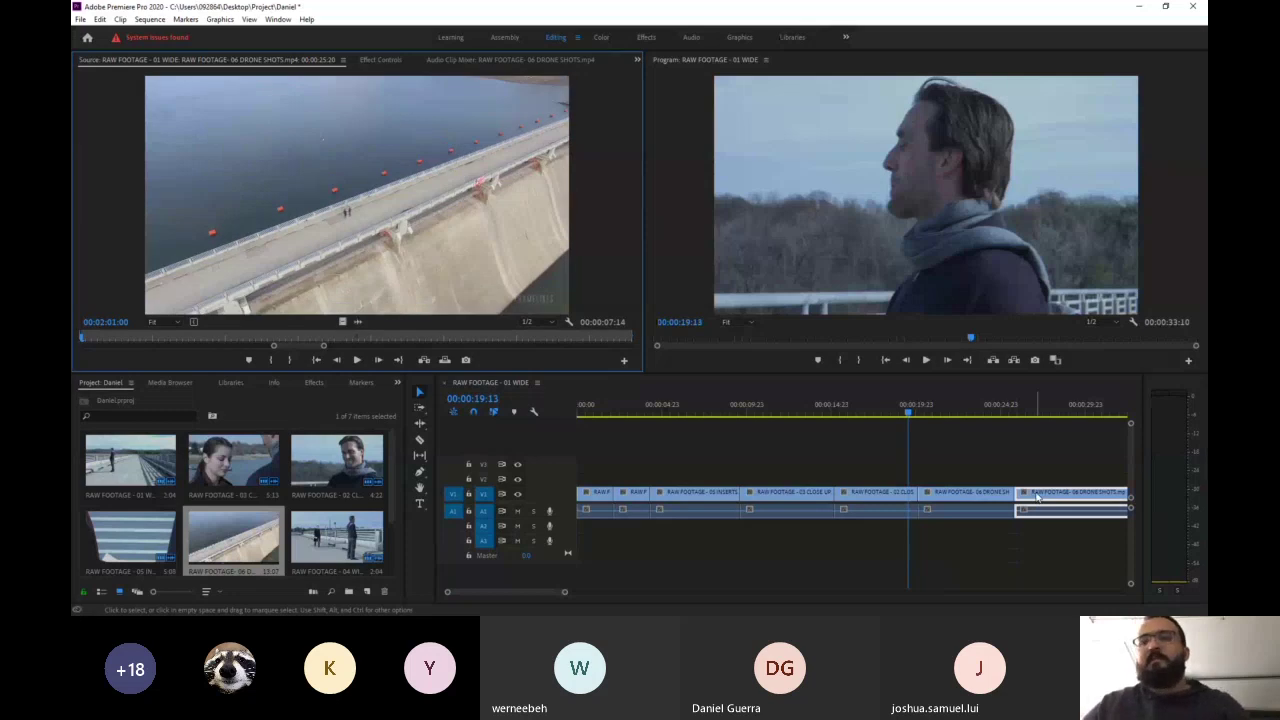
click(1036, 495)
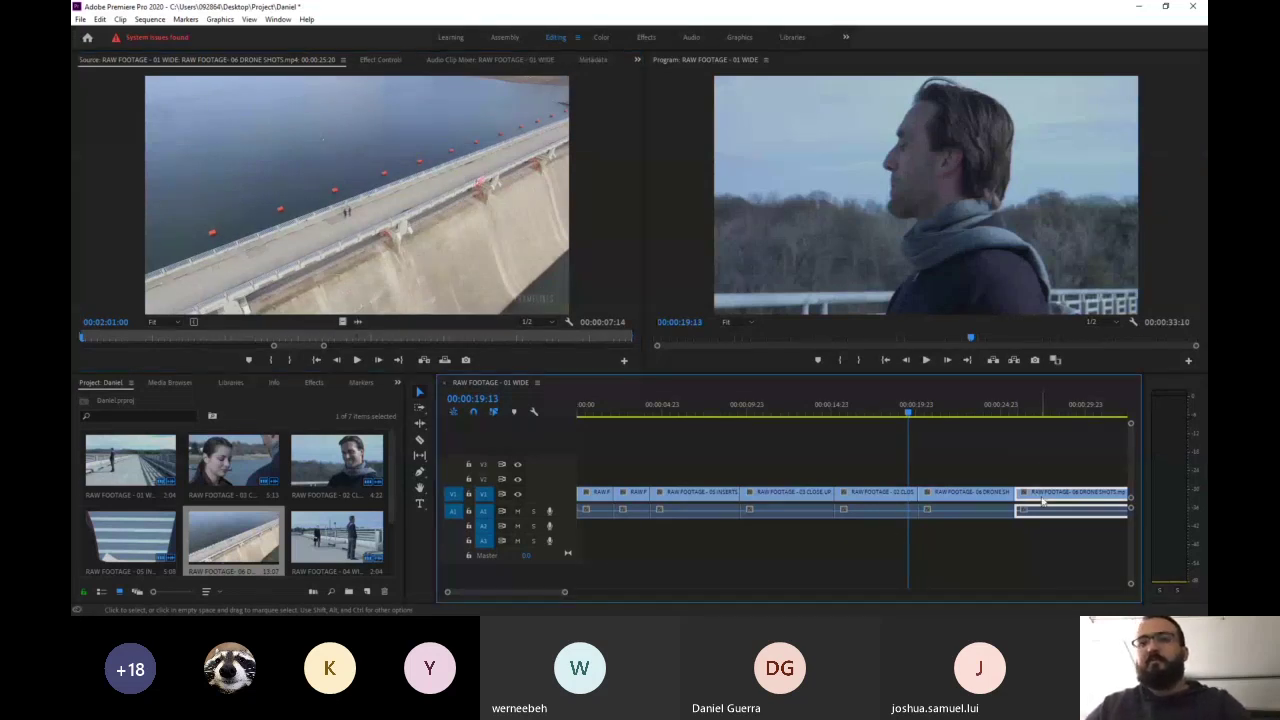
key(Delete)
Apply the default transitions at the edit point between the last close-up clip and the drone clip
mouse_move(906, 412)
mouse_down()
mouse_move(891, 412)
mouse_move(935, 420)
mouse_move(893, 417)
mouse_up()
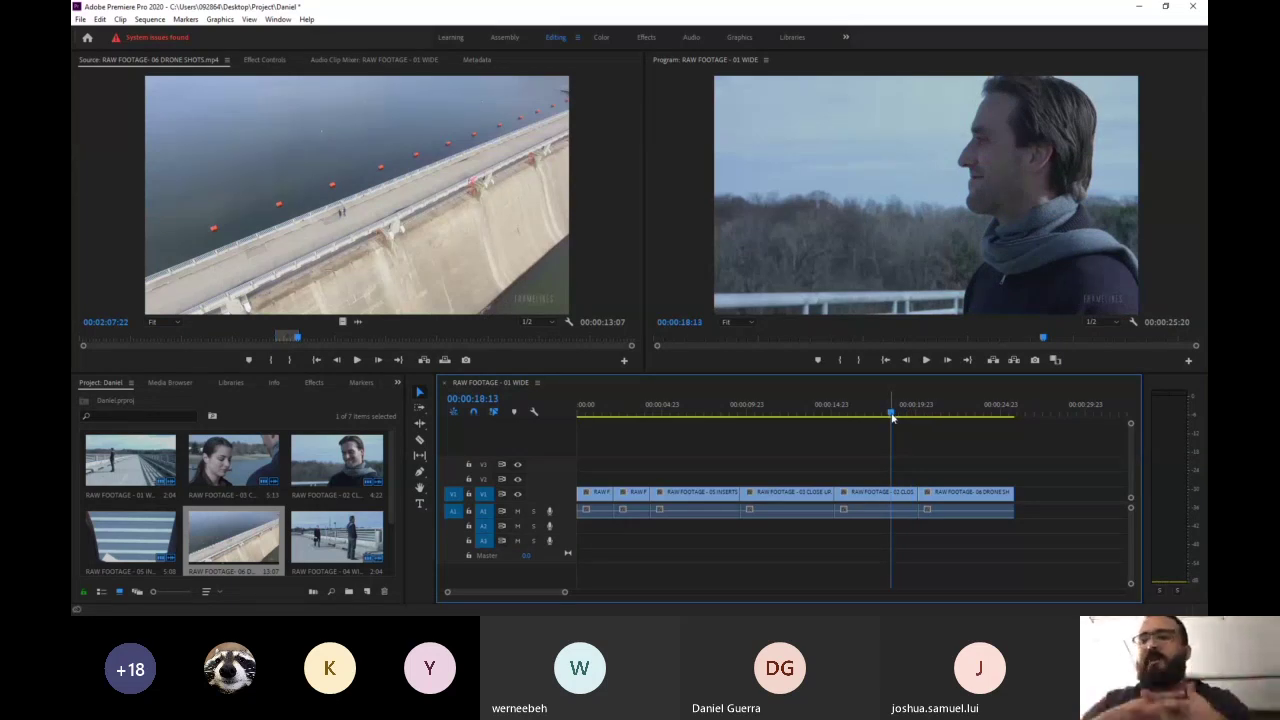
right_click(917, 493)
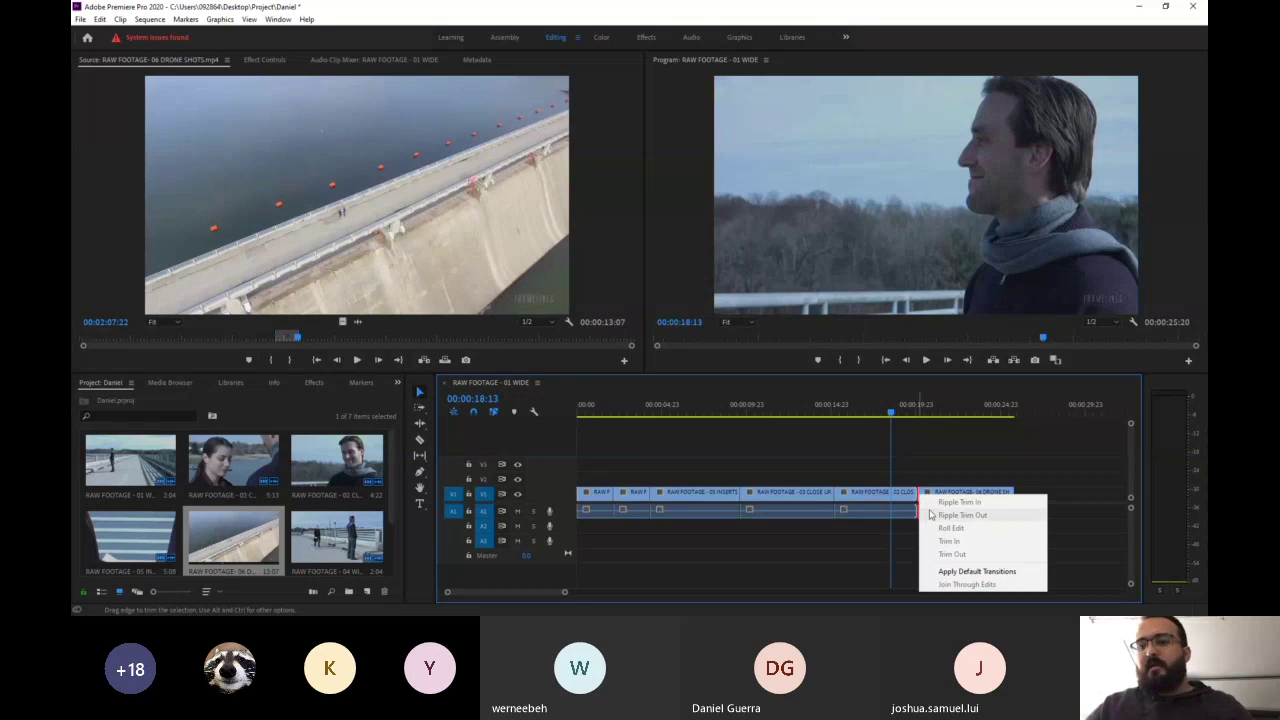
click(948, 573)
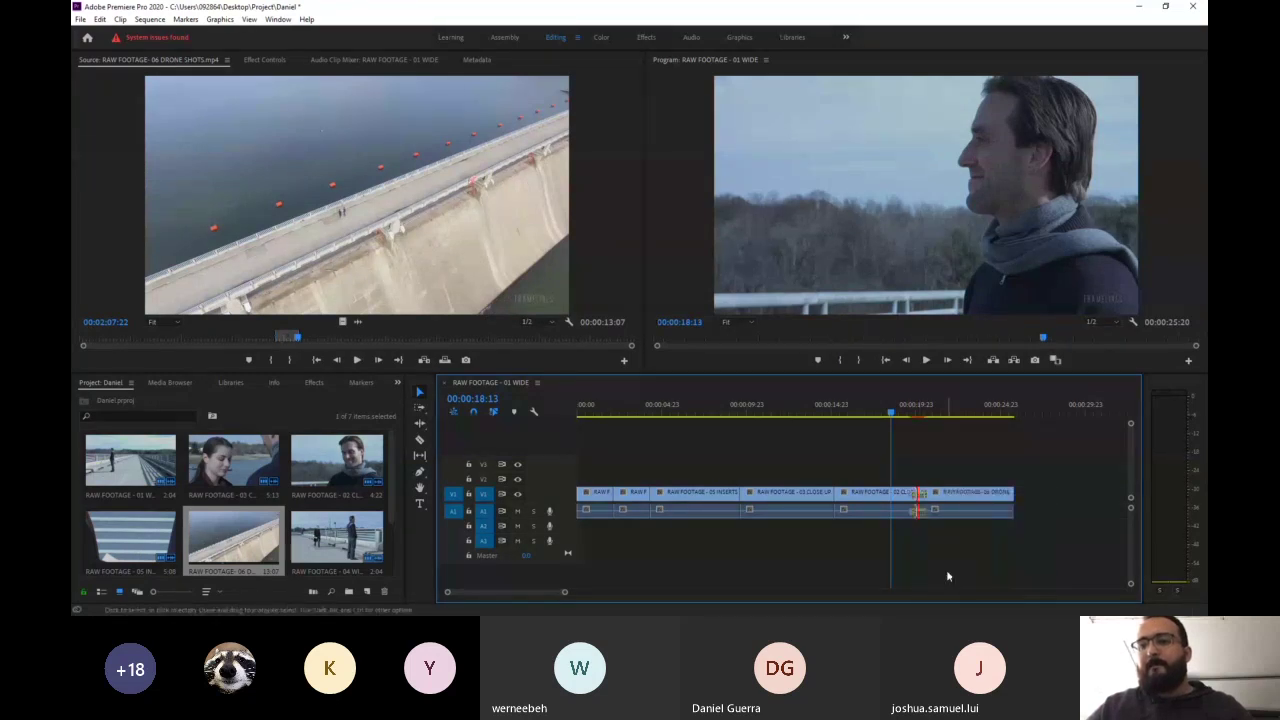
click(928, 466)
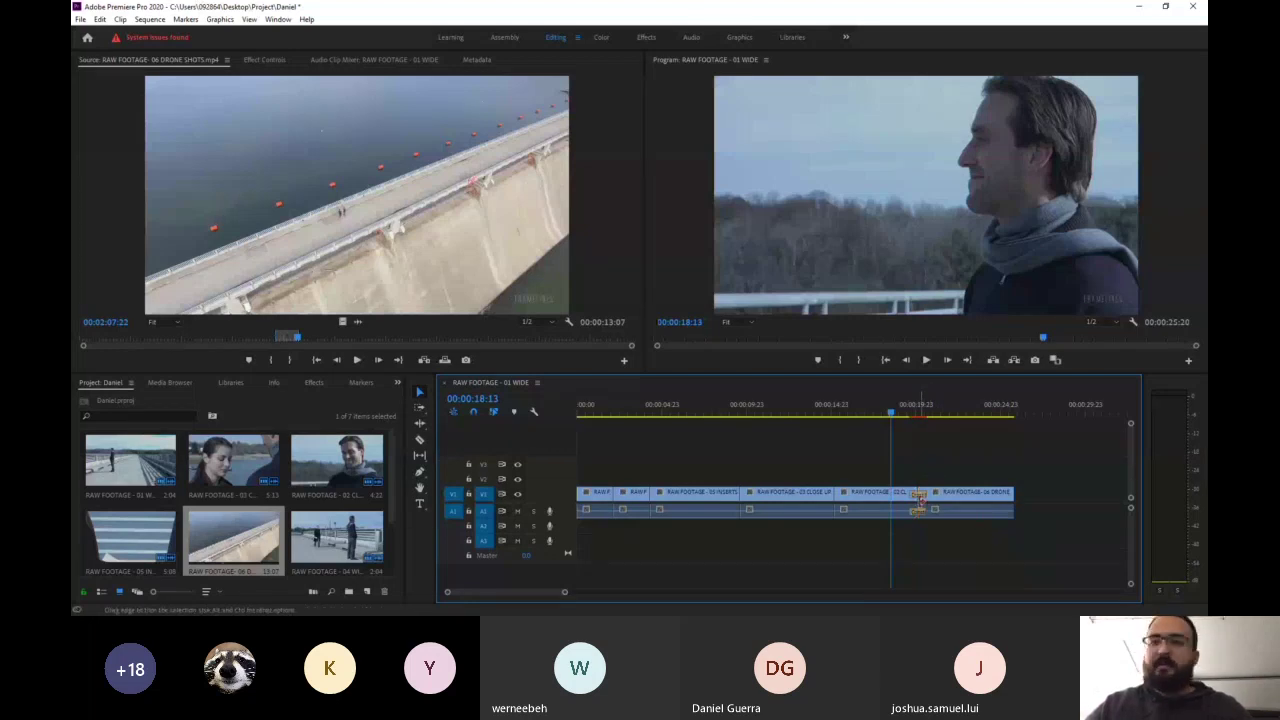
Inspect the Cross Dissolve on the timeline and play through it twice from just before the transition
scroll(918, 498, up, 5)
scroll(919, 503, up, 2)
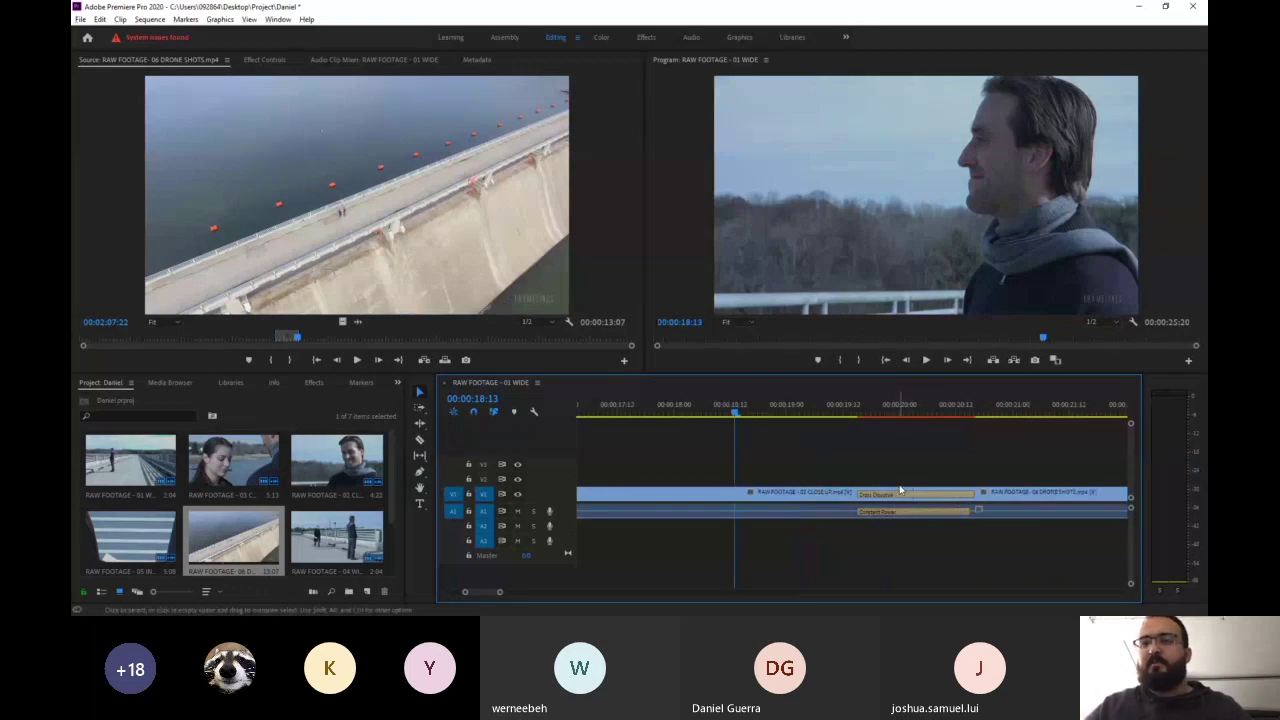
scroll(900, 490, down, 5)
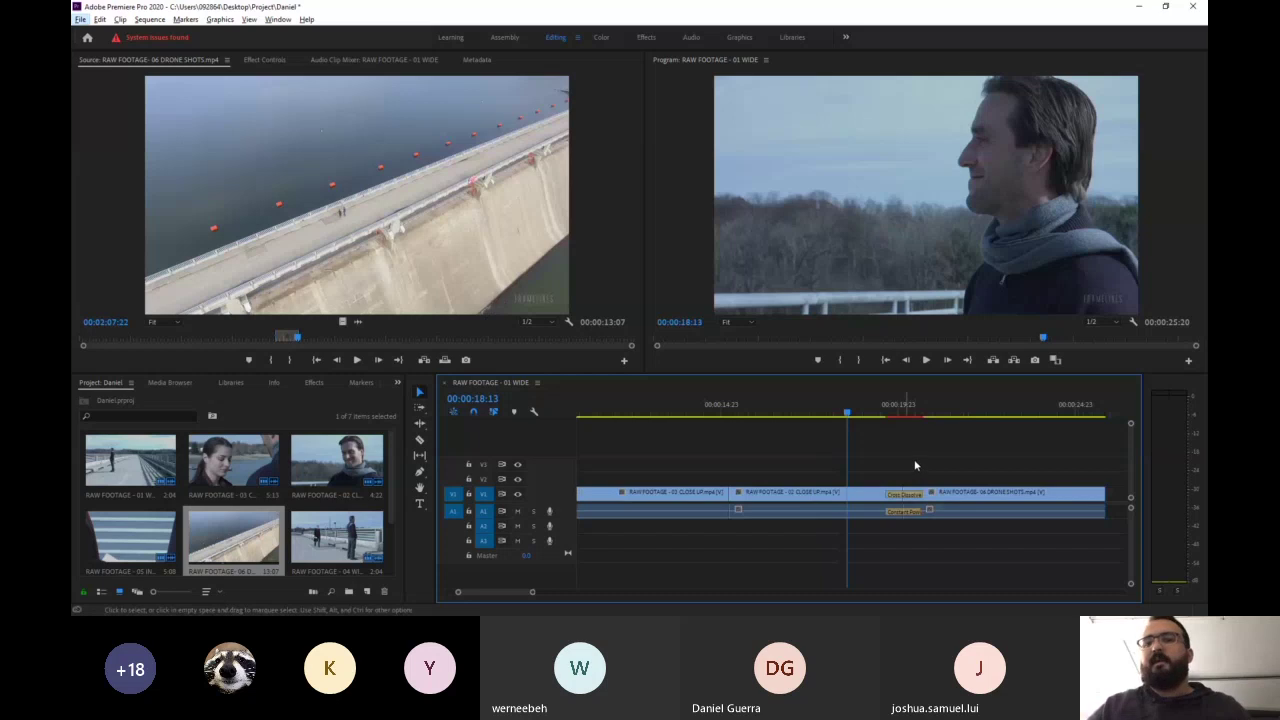
key(alt+space)
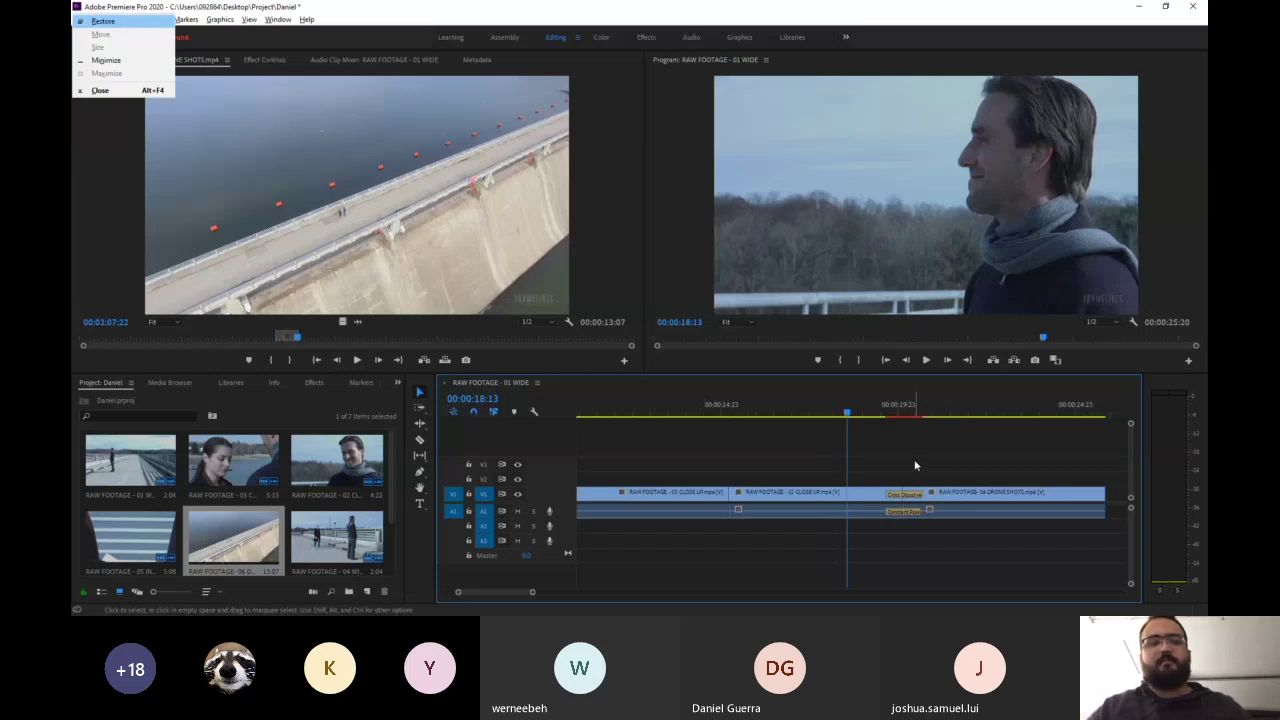
key(Escape)
click(865, 414)
key(space)
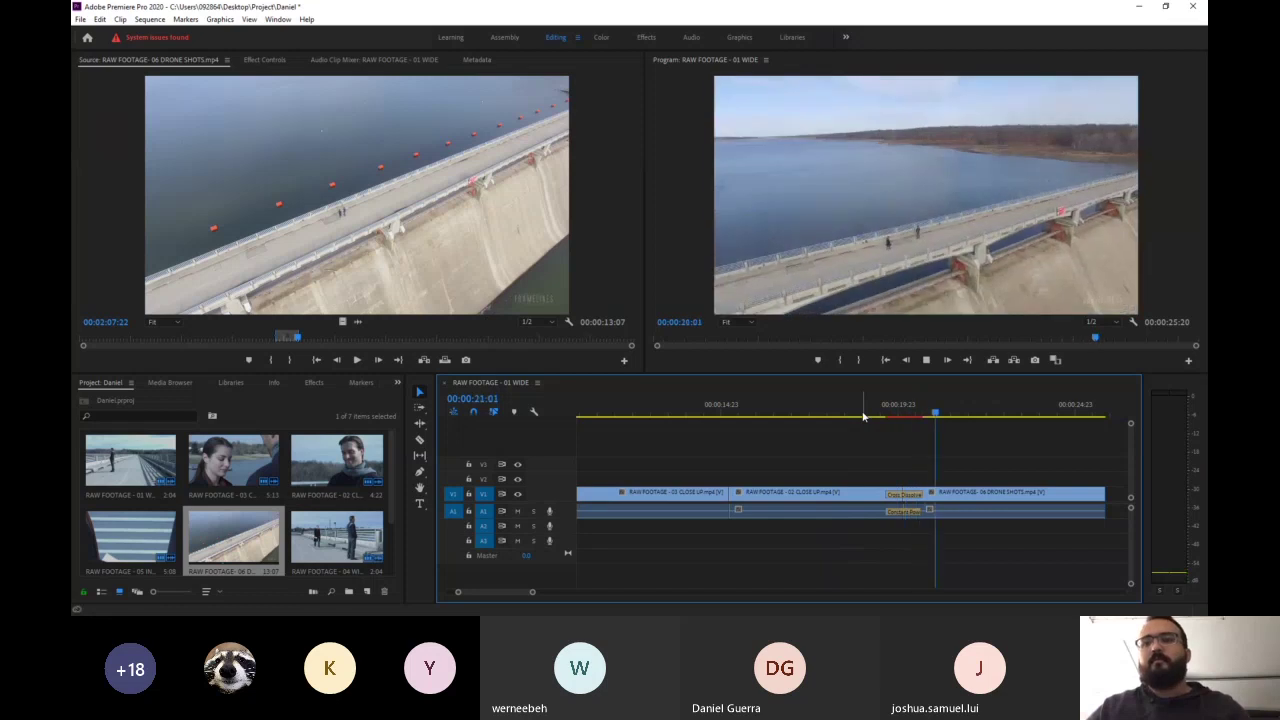
key(space)
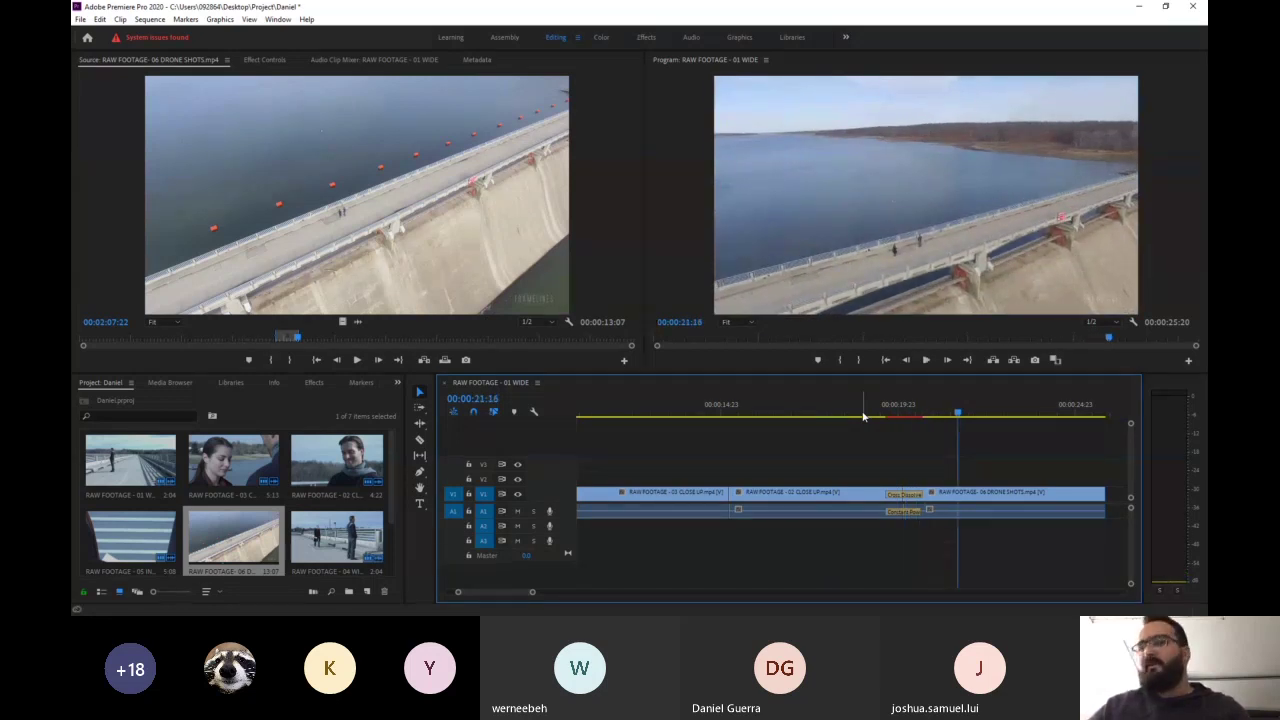
click(839, 415)
key(space)
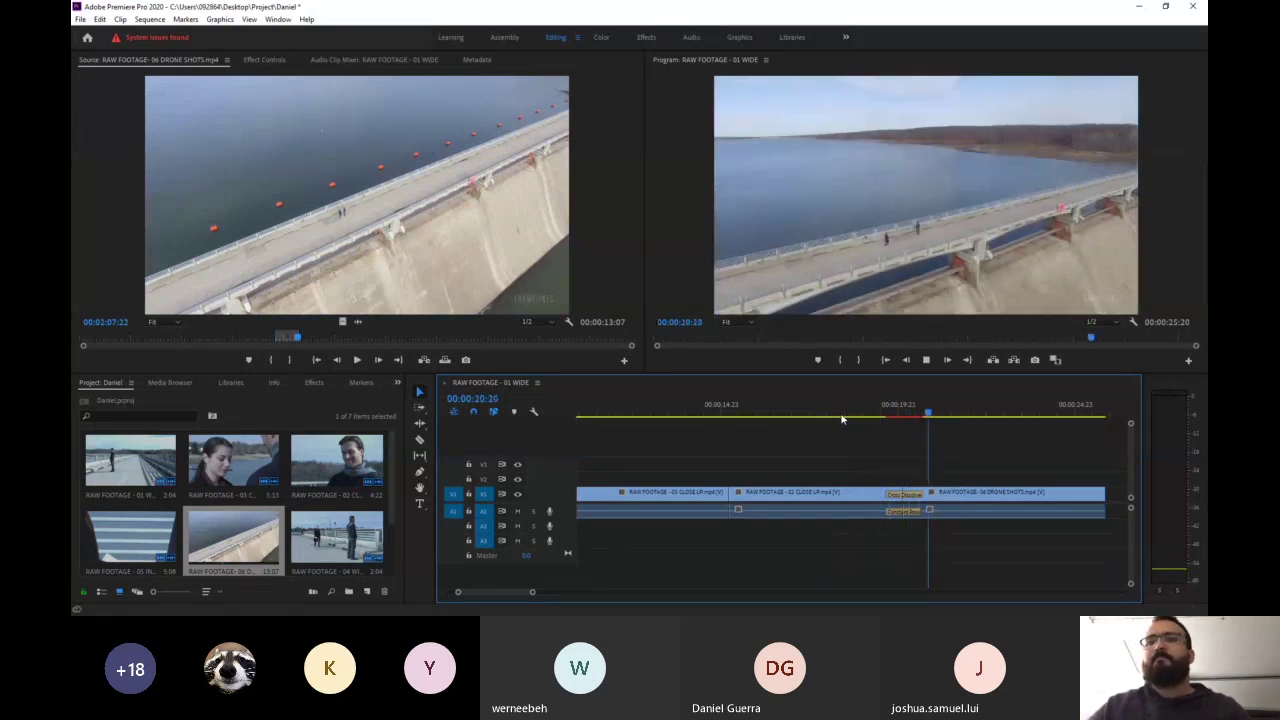
key(space)
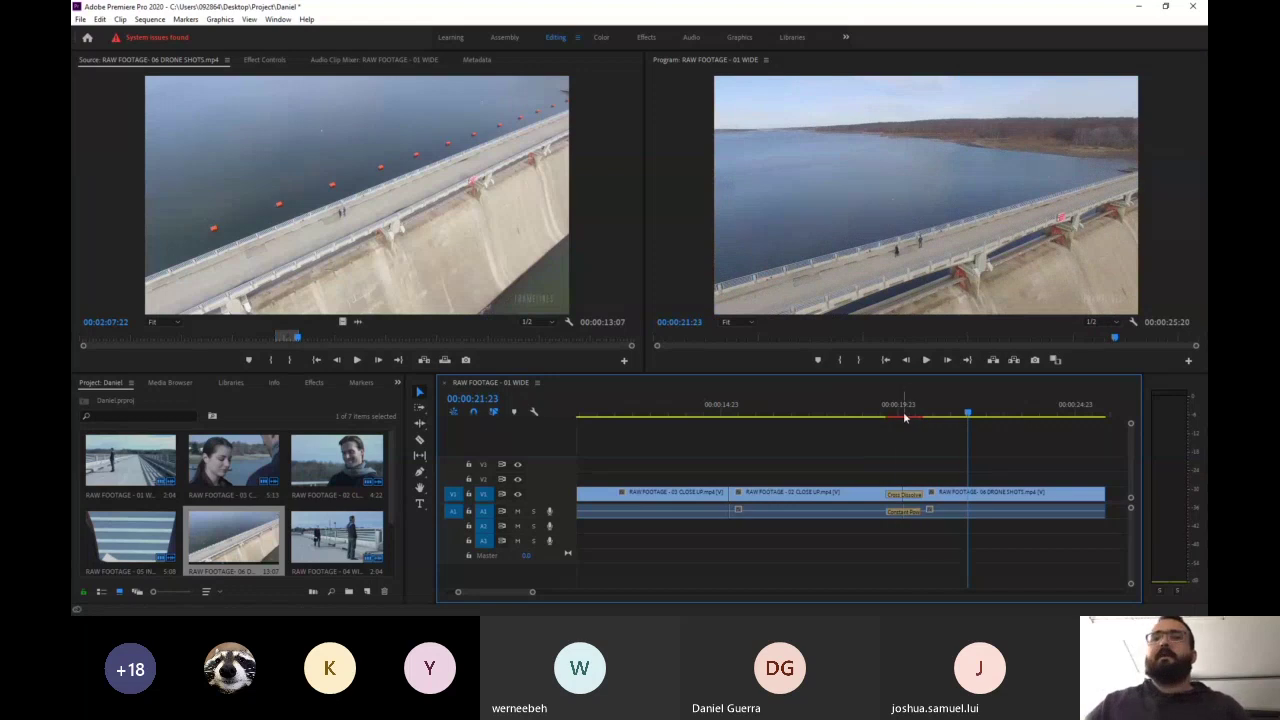
Scrub back and forth around the Cross Dissolve to examine how the two shots blend
click(902, 418)
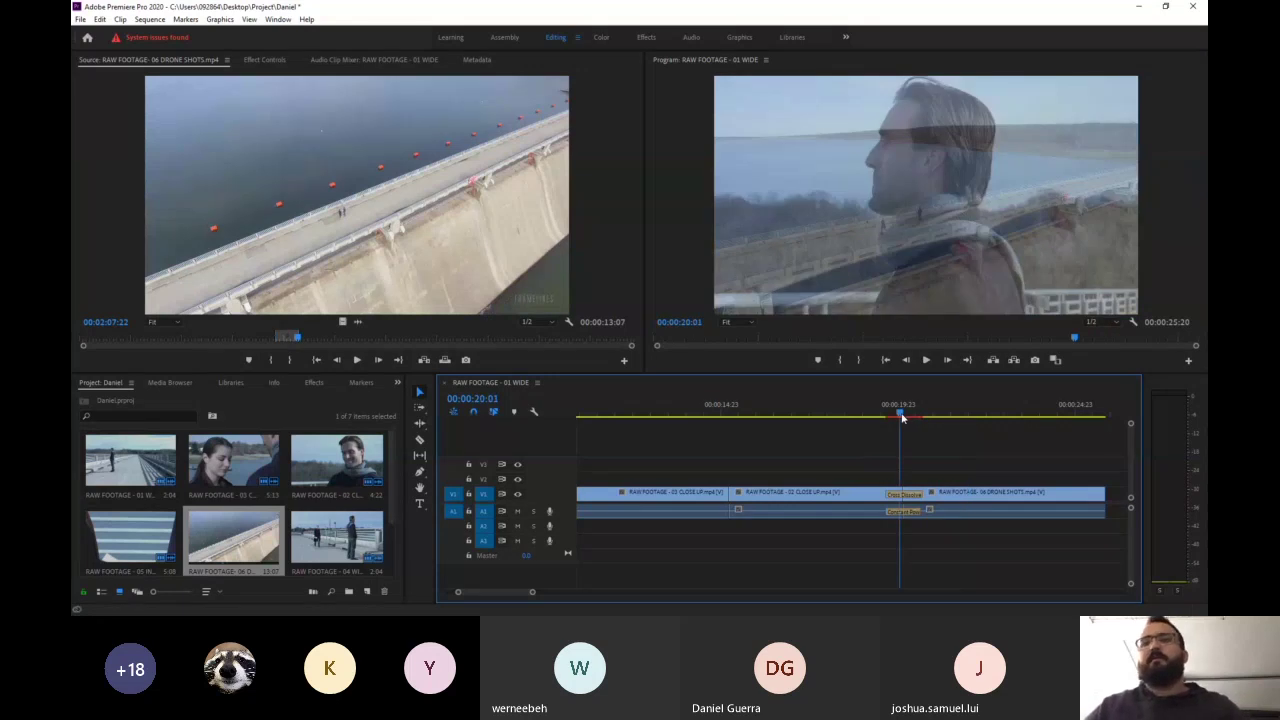
drag(902, 418, 842, 418)
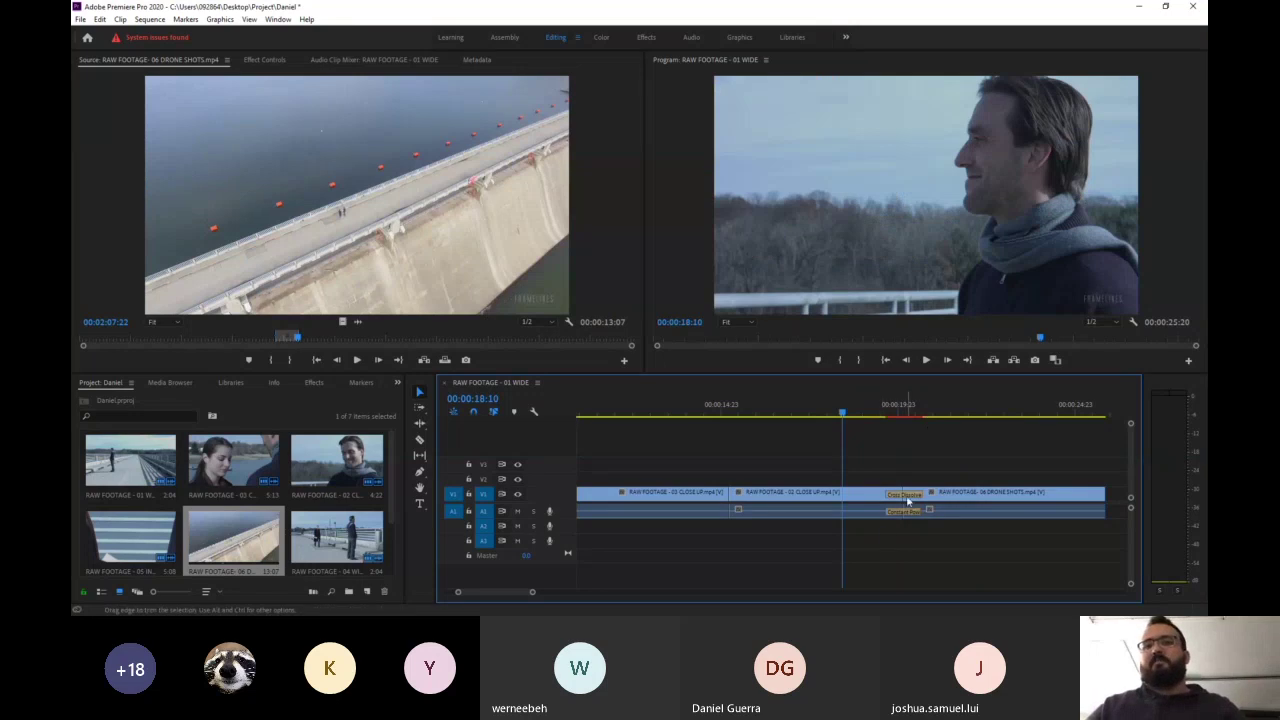
drag(902, 416, 869, 417)
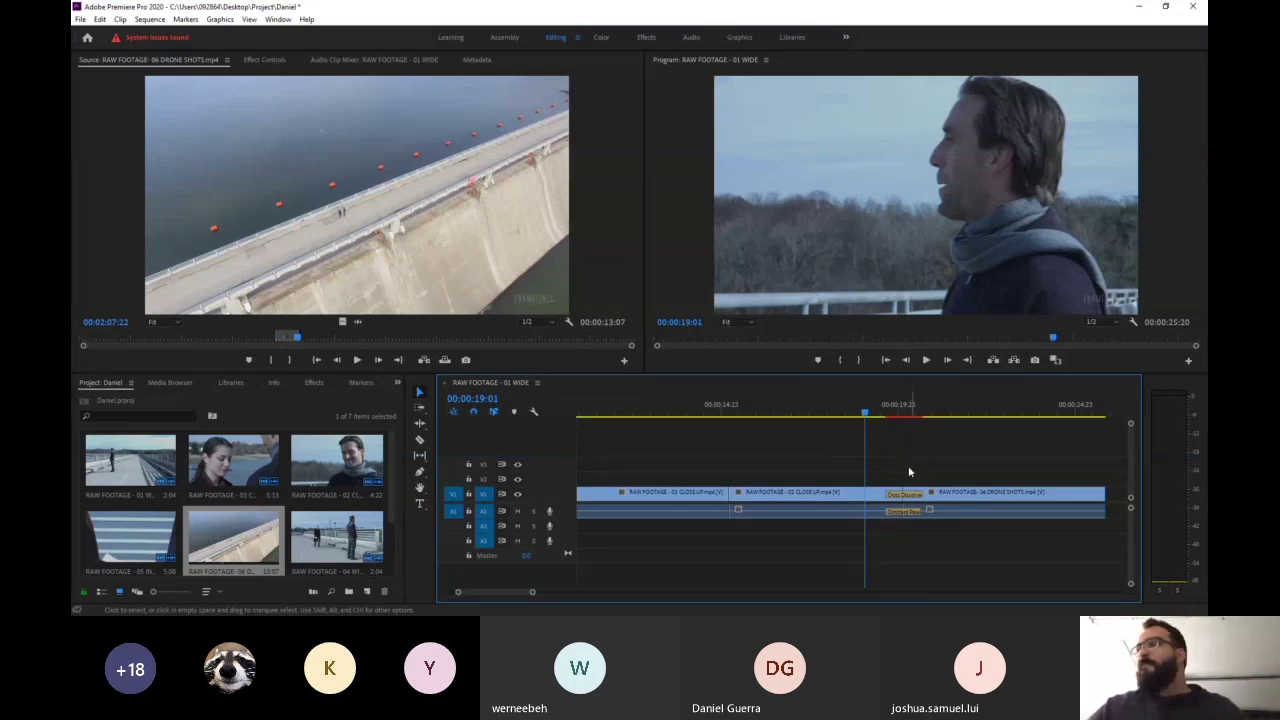
click(898, 414)
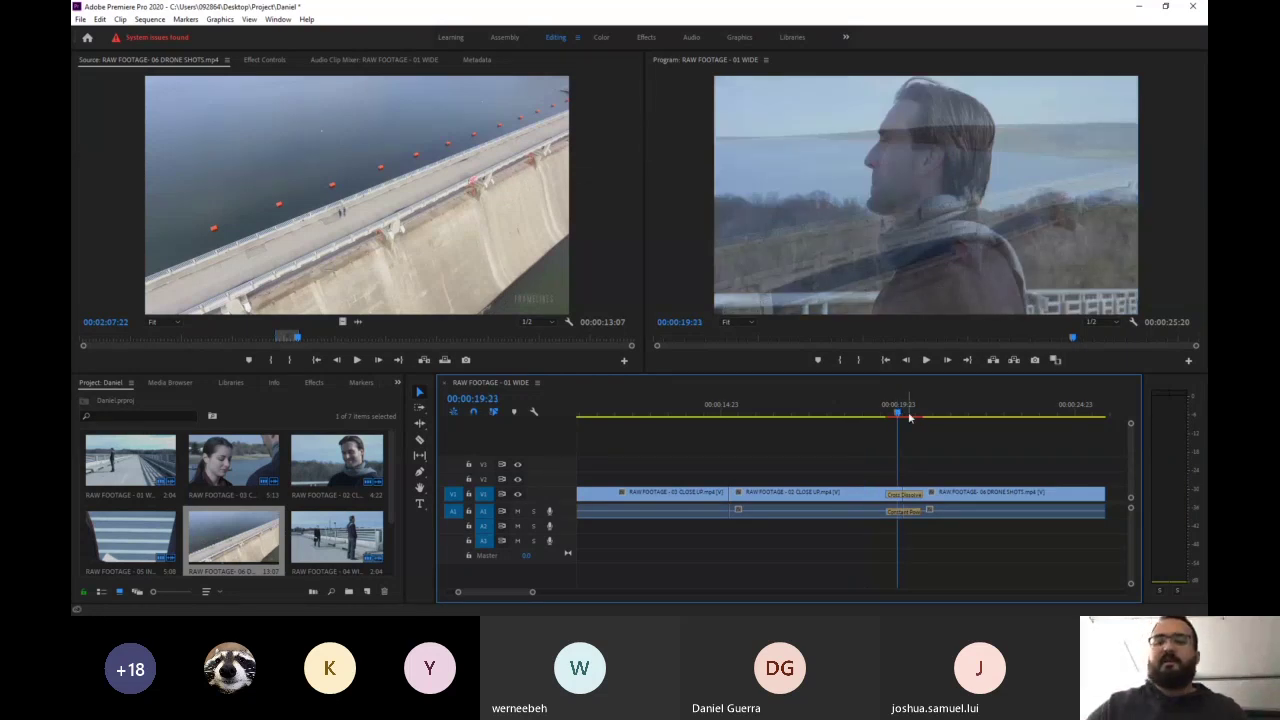
Render the sequence's effects, fit all clips in the timeline view and play the rendered Cross Dissolve
key(Return)
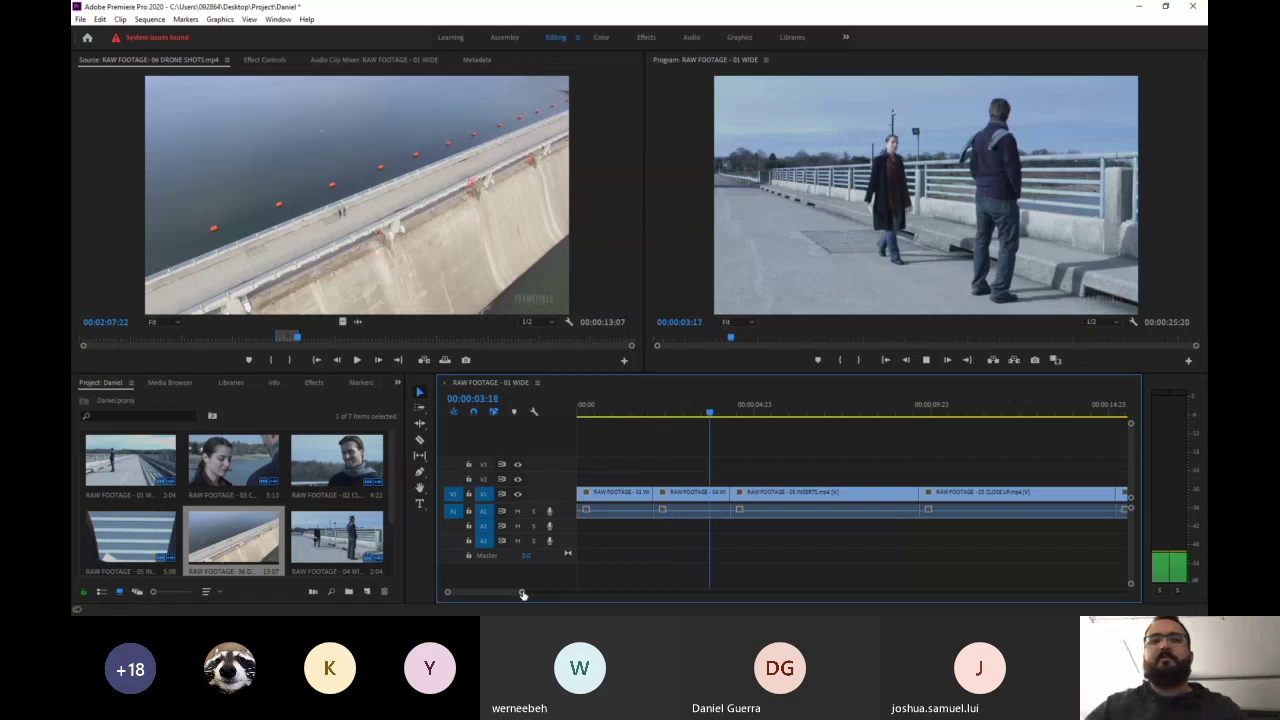
drag(522, 592, 563, 593)
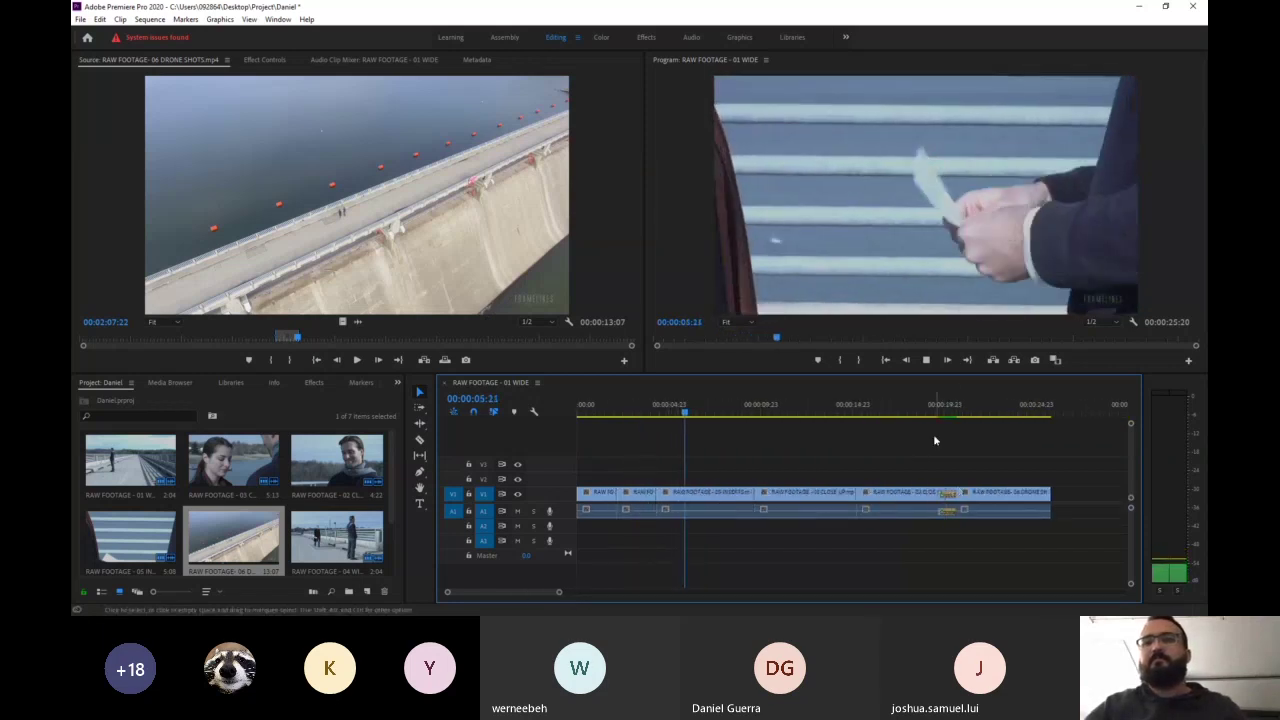
click(931, 415)
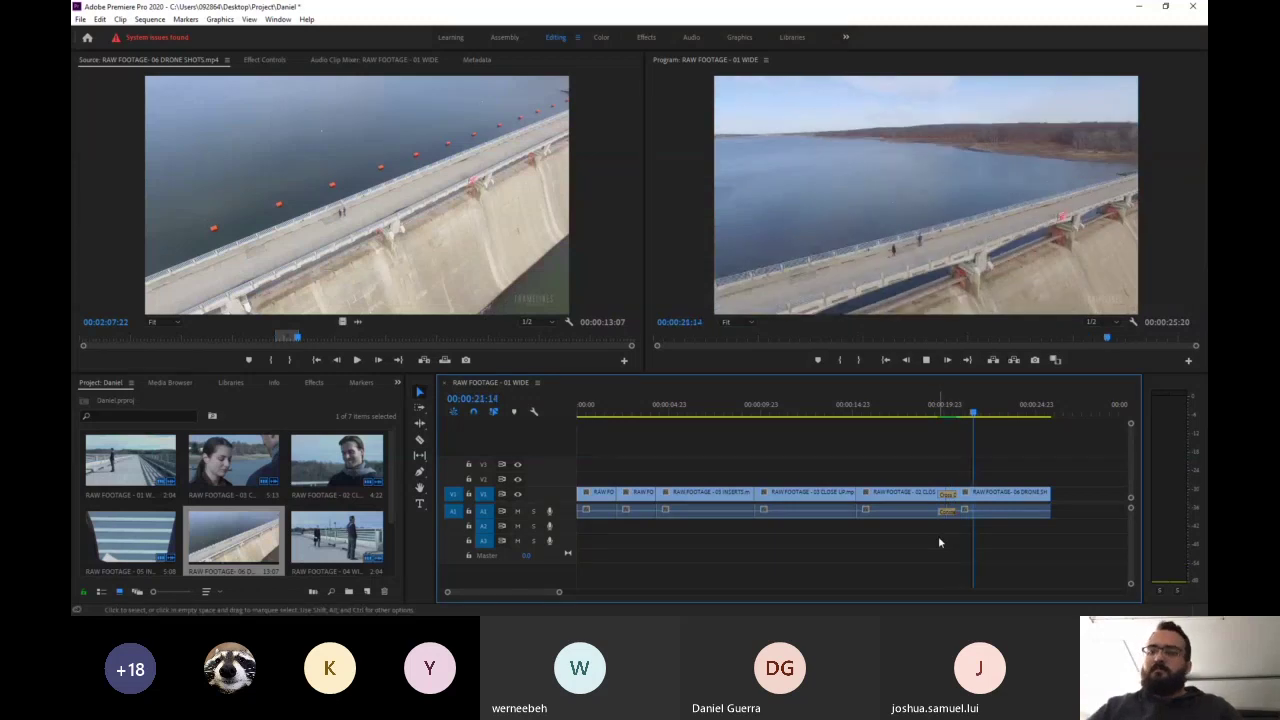
key(space)
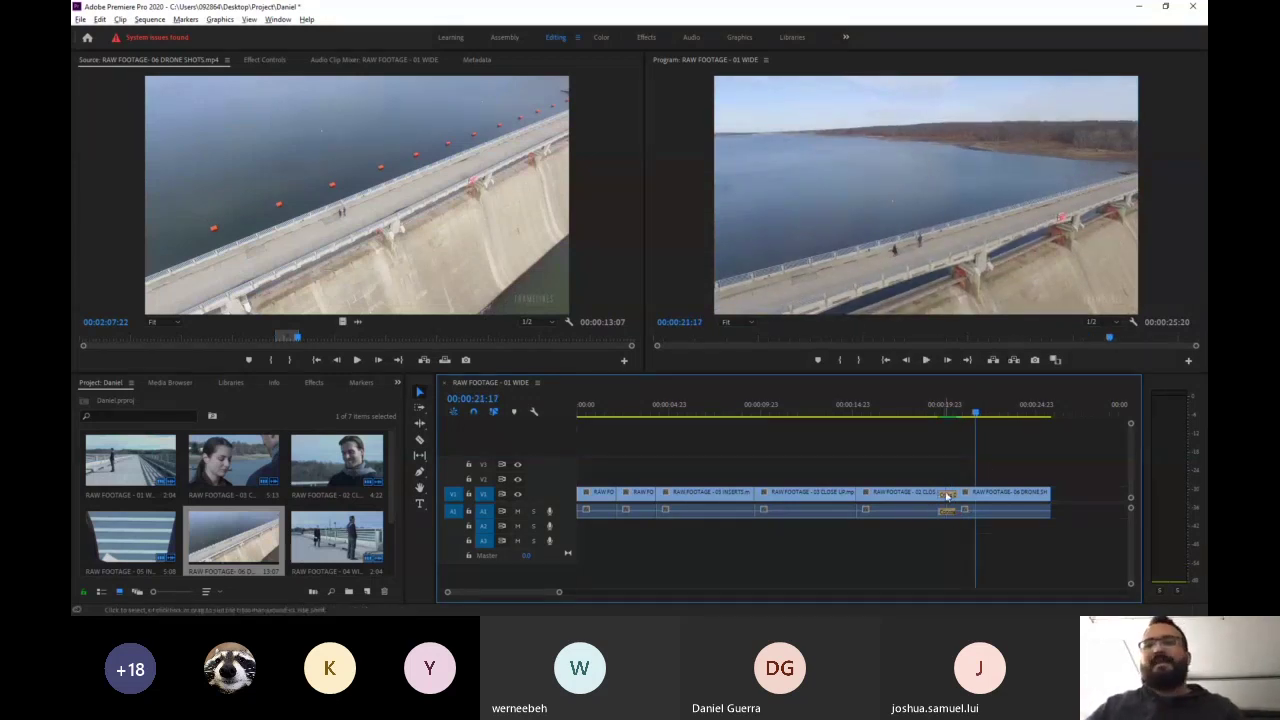
Lengthen the Cross Dissolve between the close-up and drone clips to about 3 seconds and play it back
scroll(945, 497, up, 2)
scroll(948, 497, up, 1)
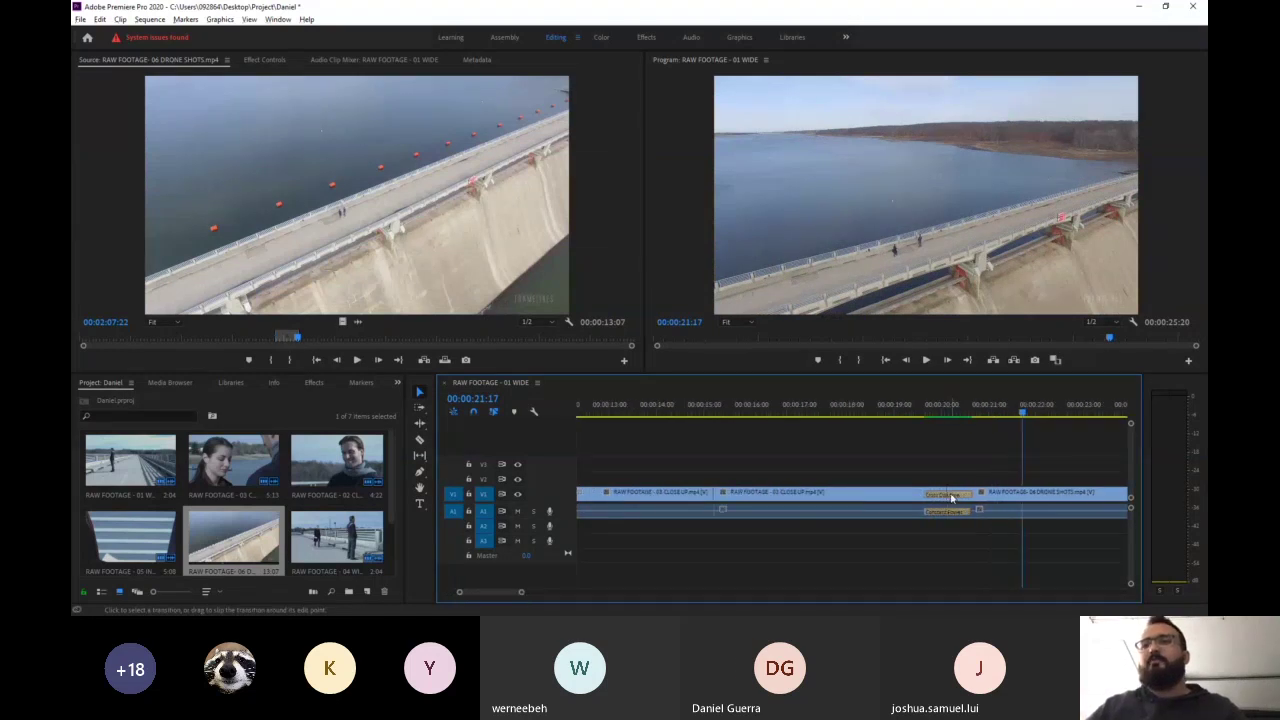
click(944, 417)
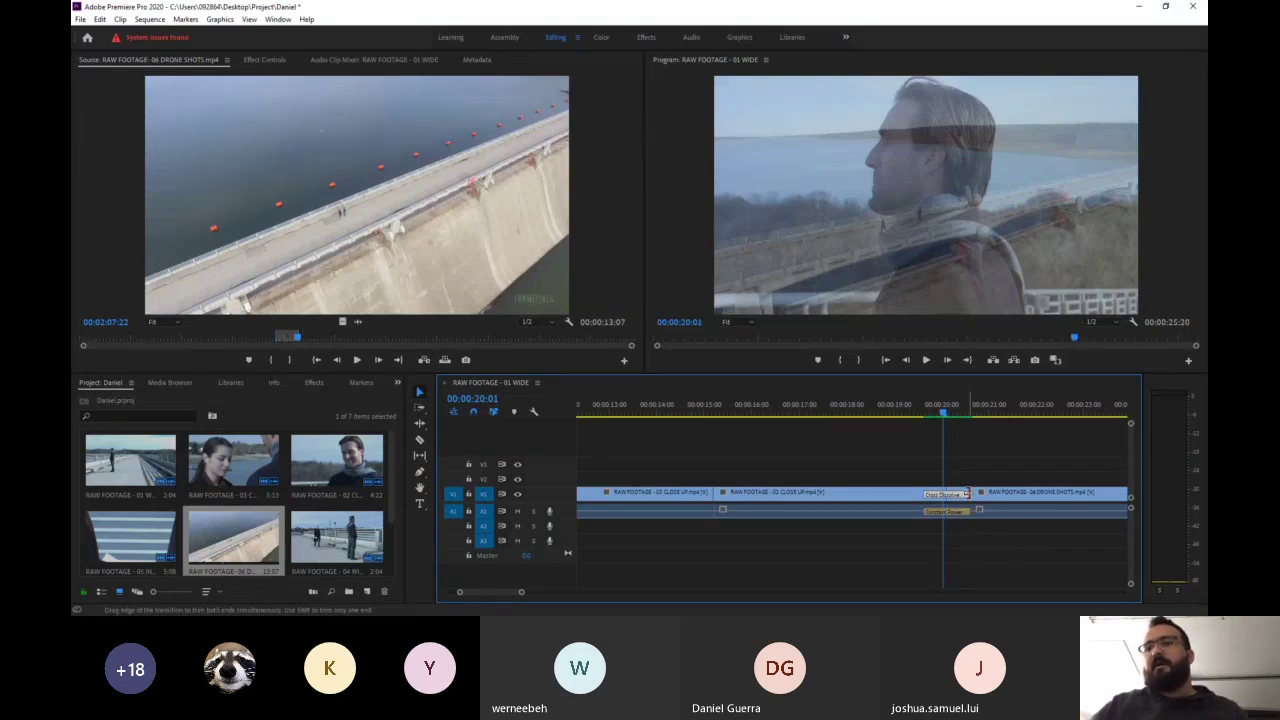
drag(966, 494, 1010, 494)
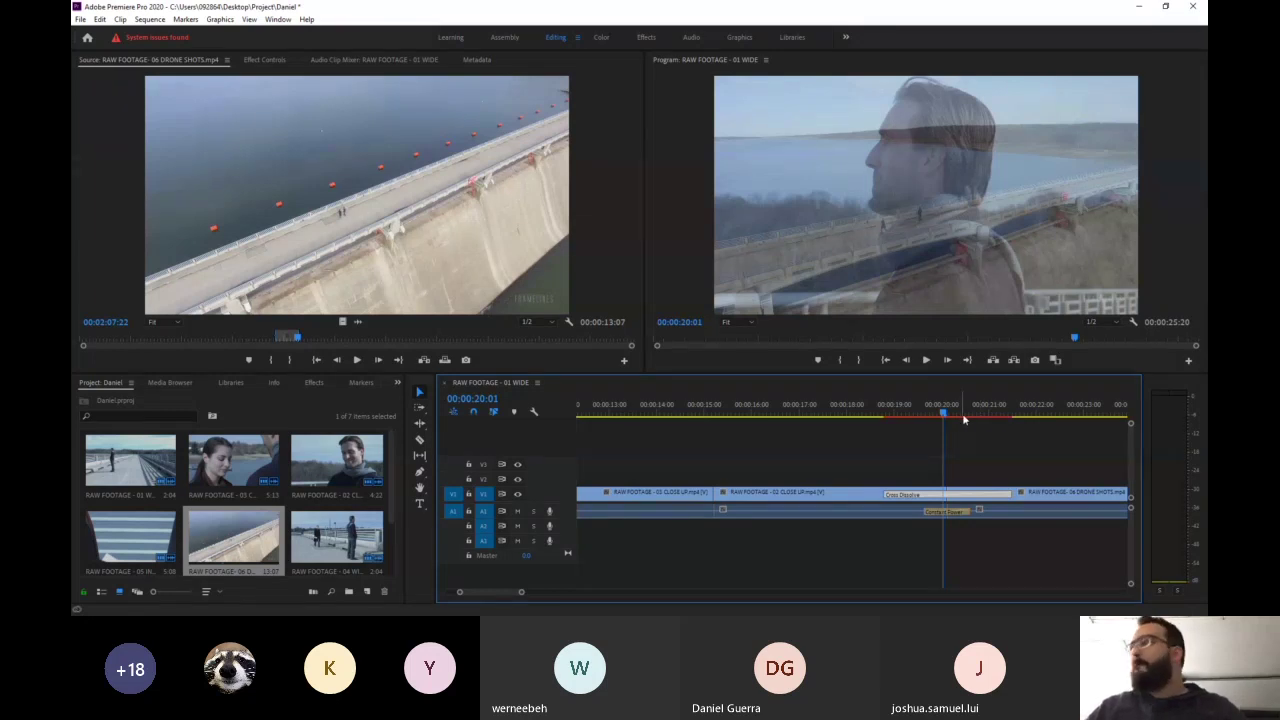
click(873, 411)
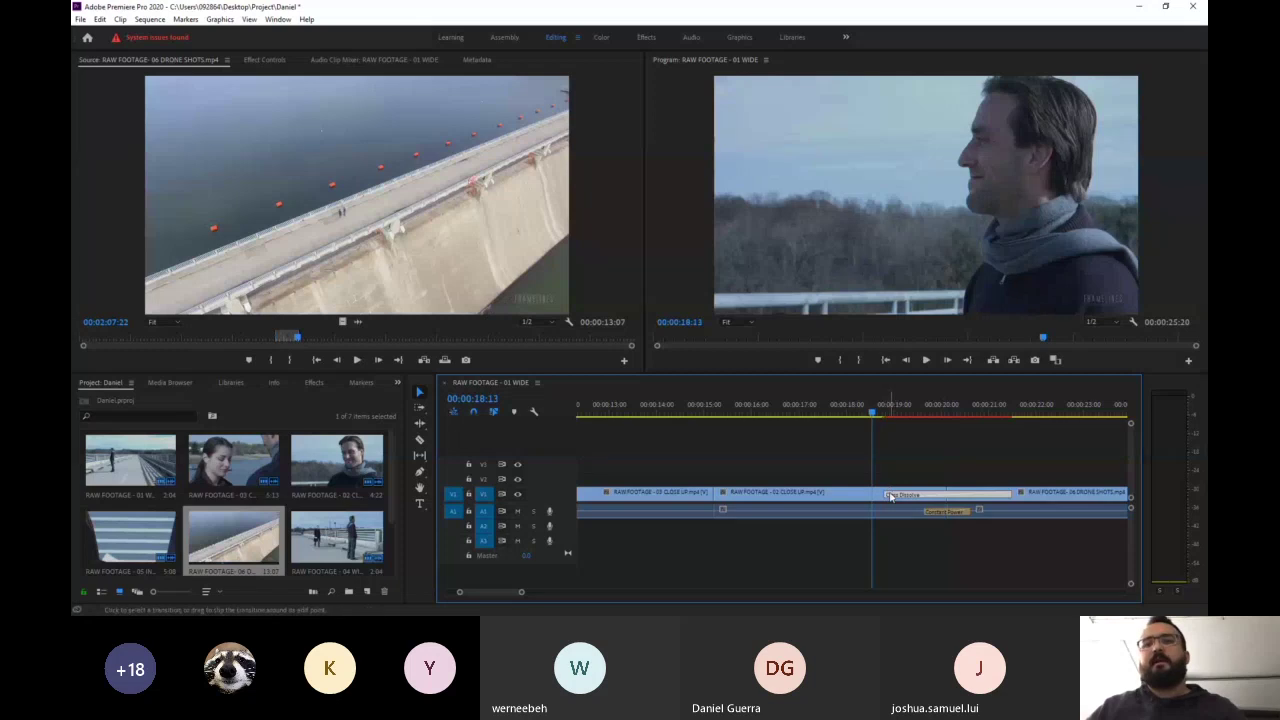
drag(886, 496, 872, 495)
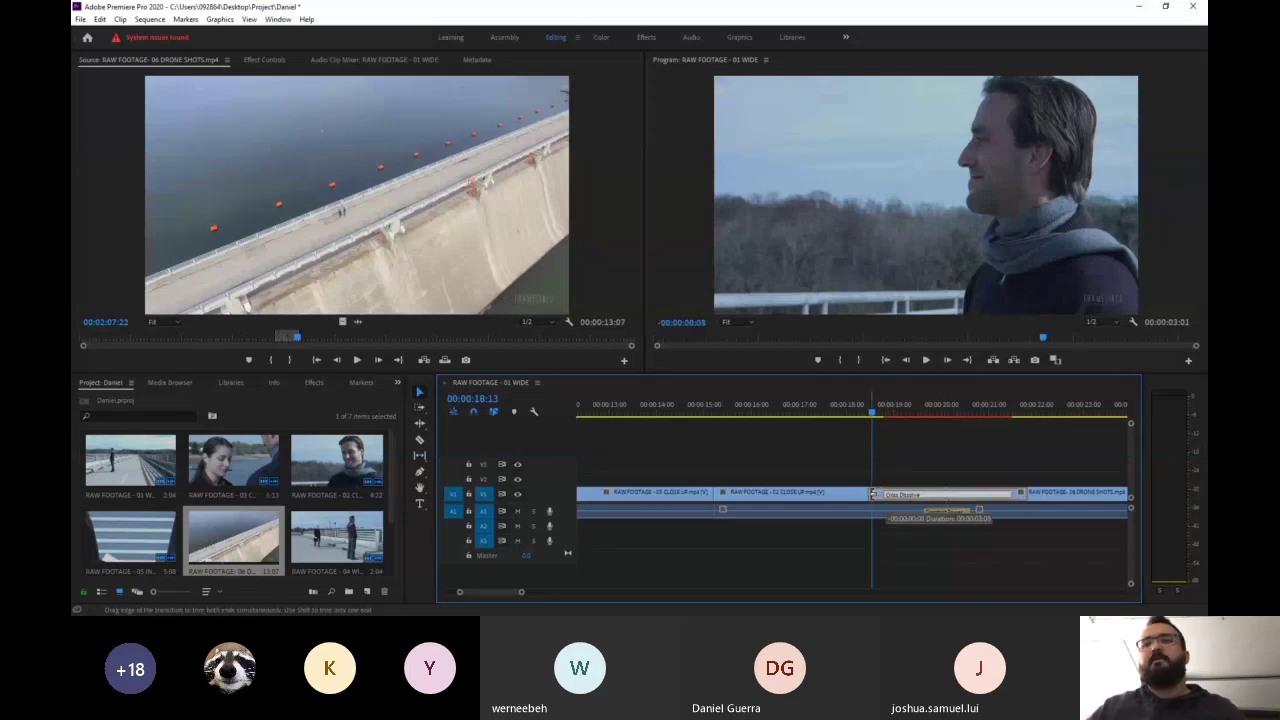
key(space)
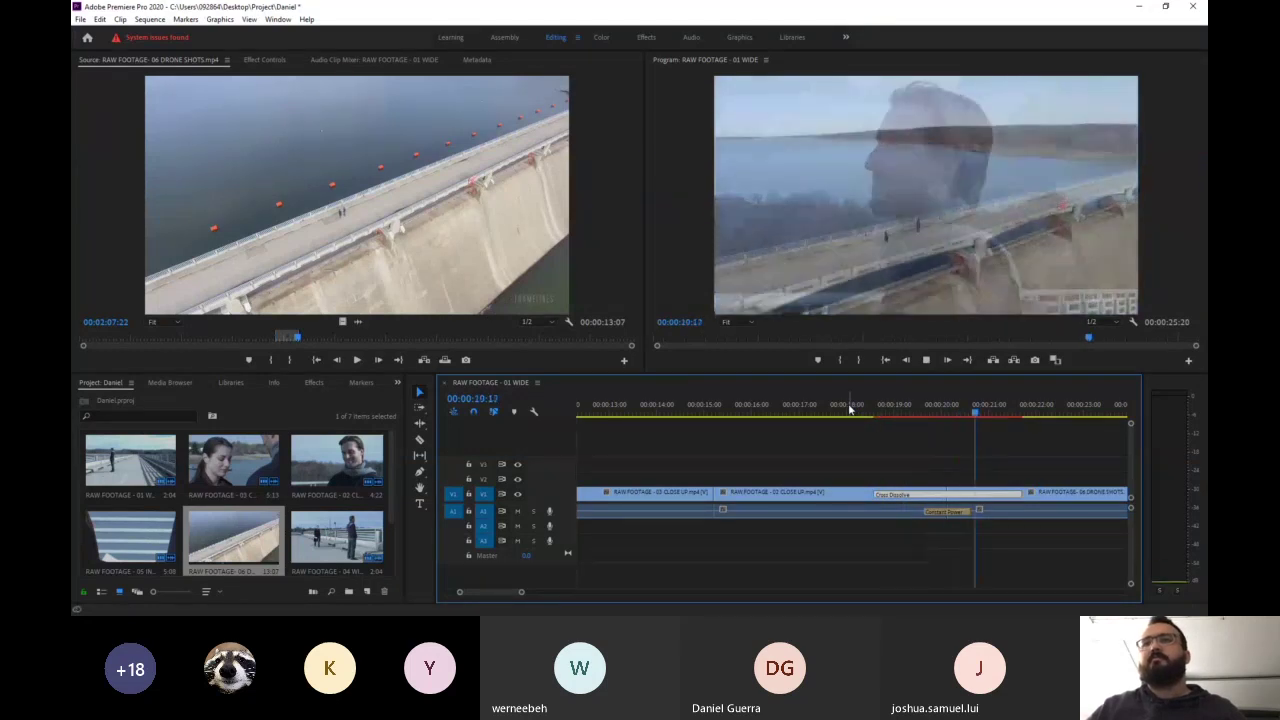
key(space)
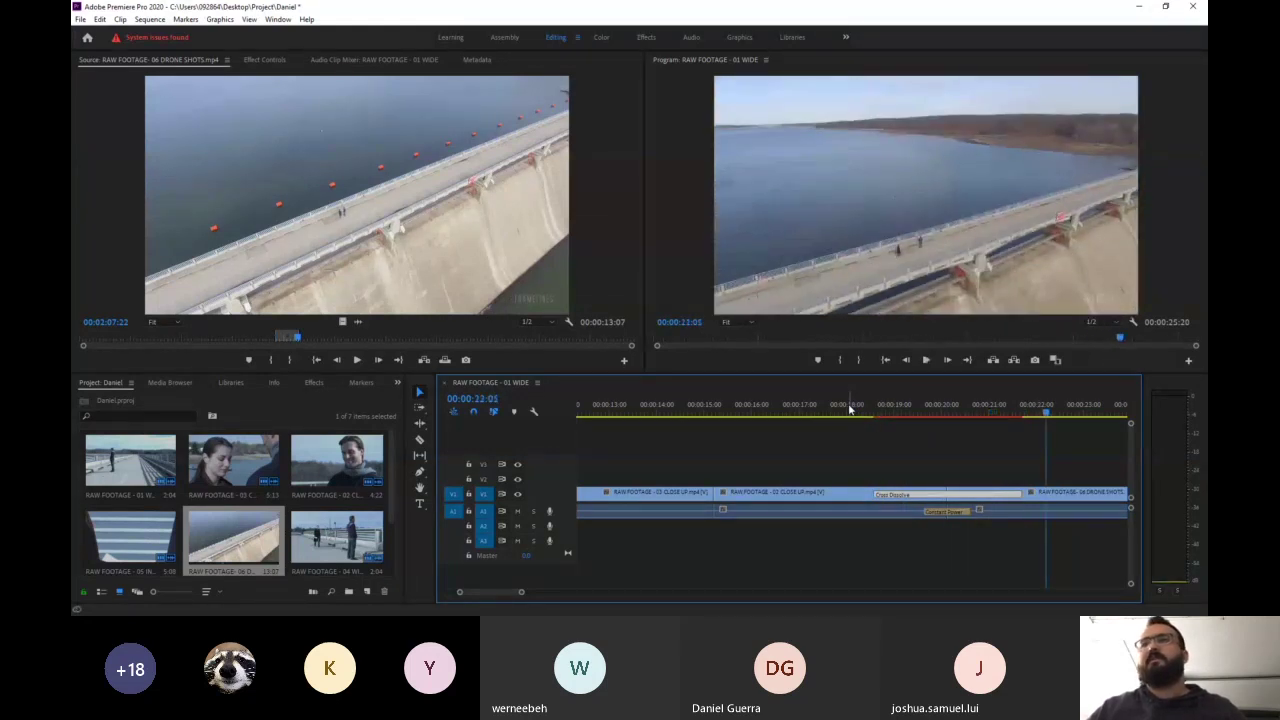
Undo both duration changes to the Cross Dissolve
key(ctrl+z)
key(ctrl+z)
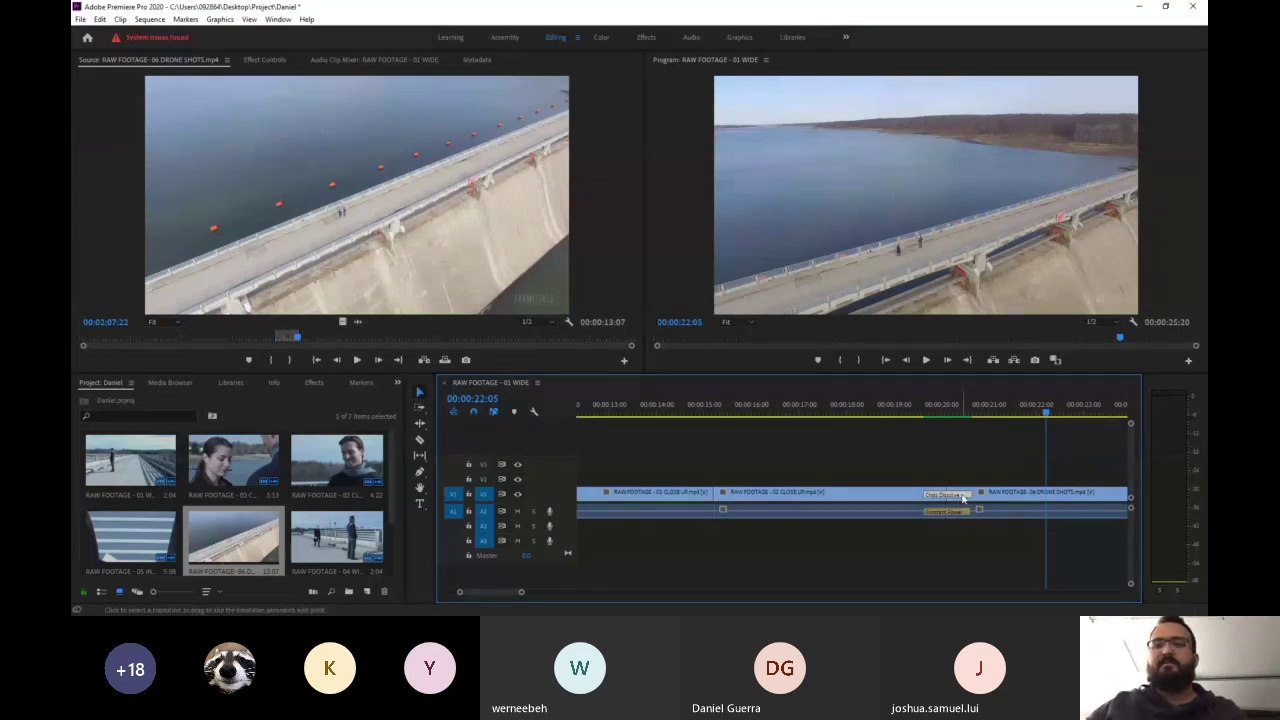
Remove the video and audio transitions between the close-up and drone clips, and apply the default transitions at the drone clip's end
double_click(936, 514)
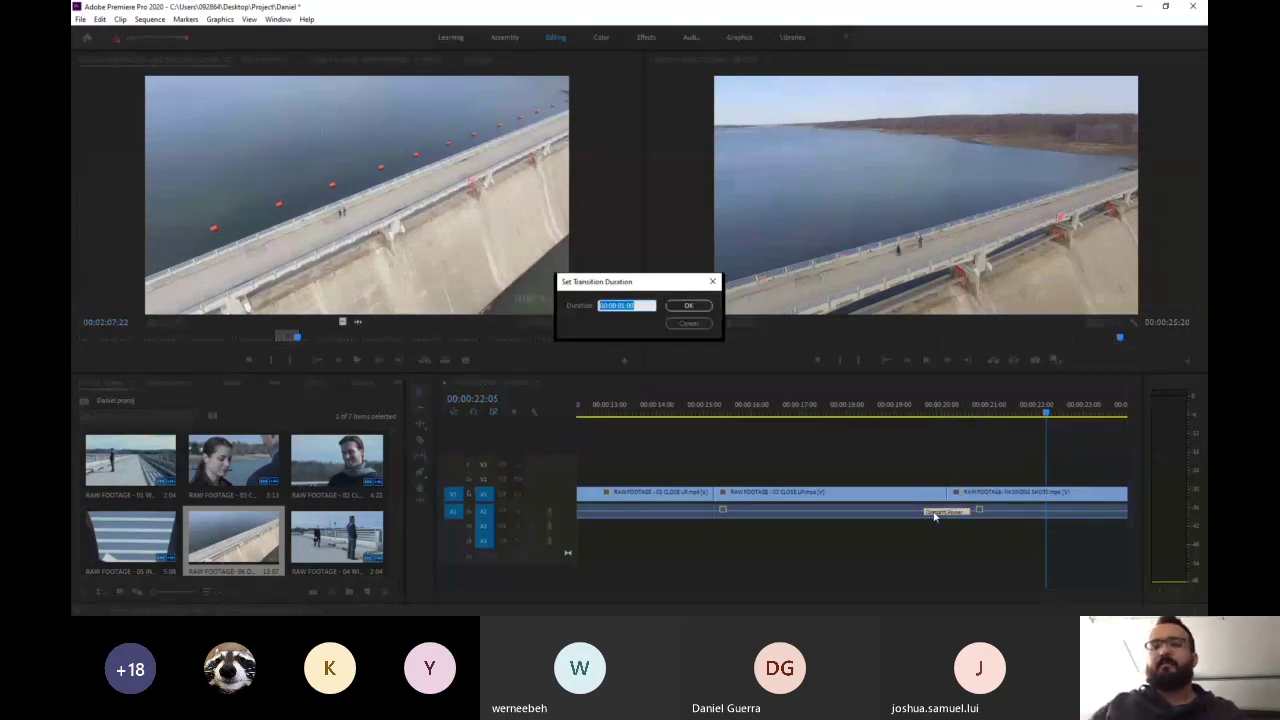
key(Return)
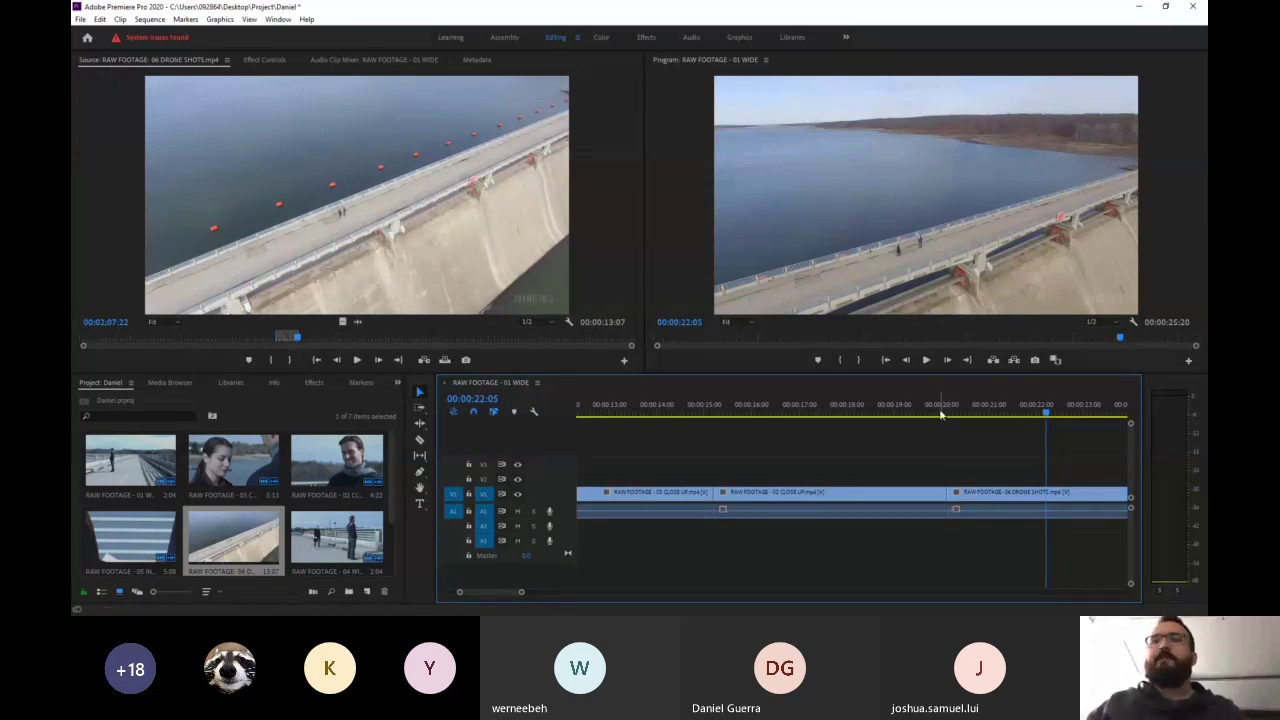
scroll(790, 480, right, 5)
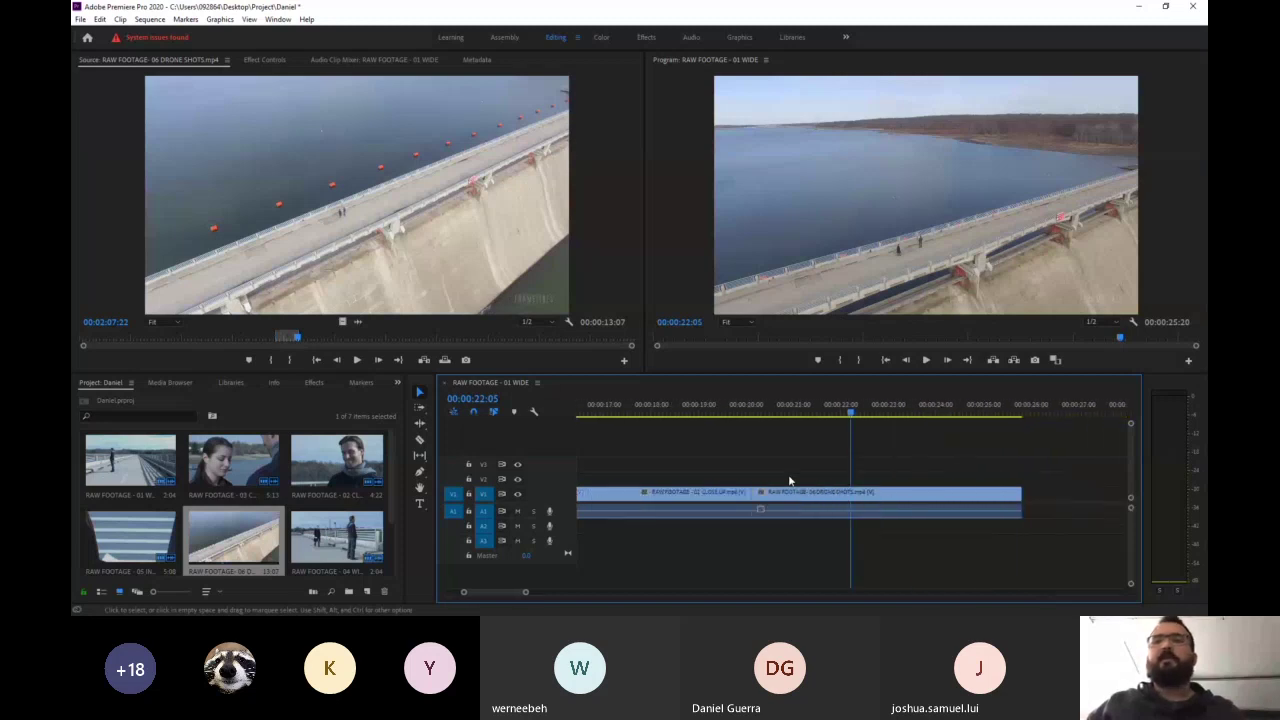
click(1002, 406)
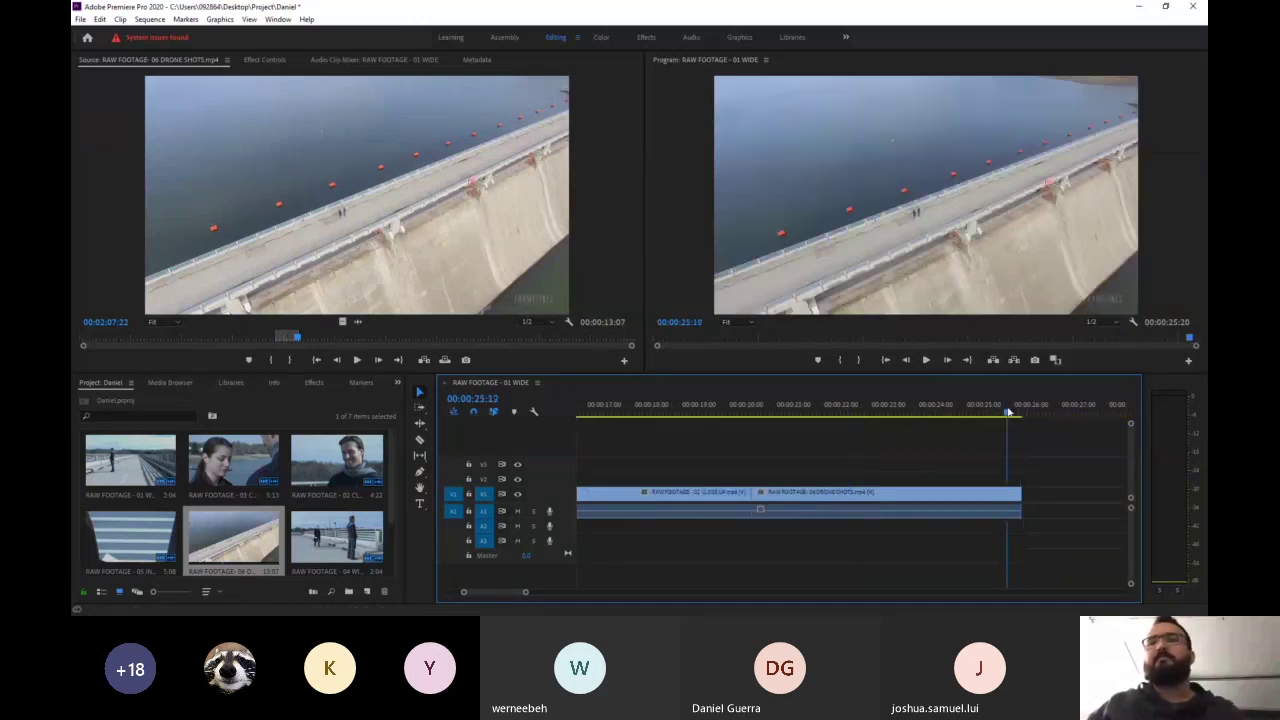
right_click(1019, 492)
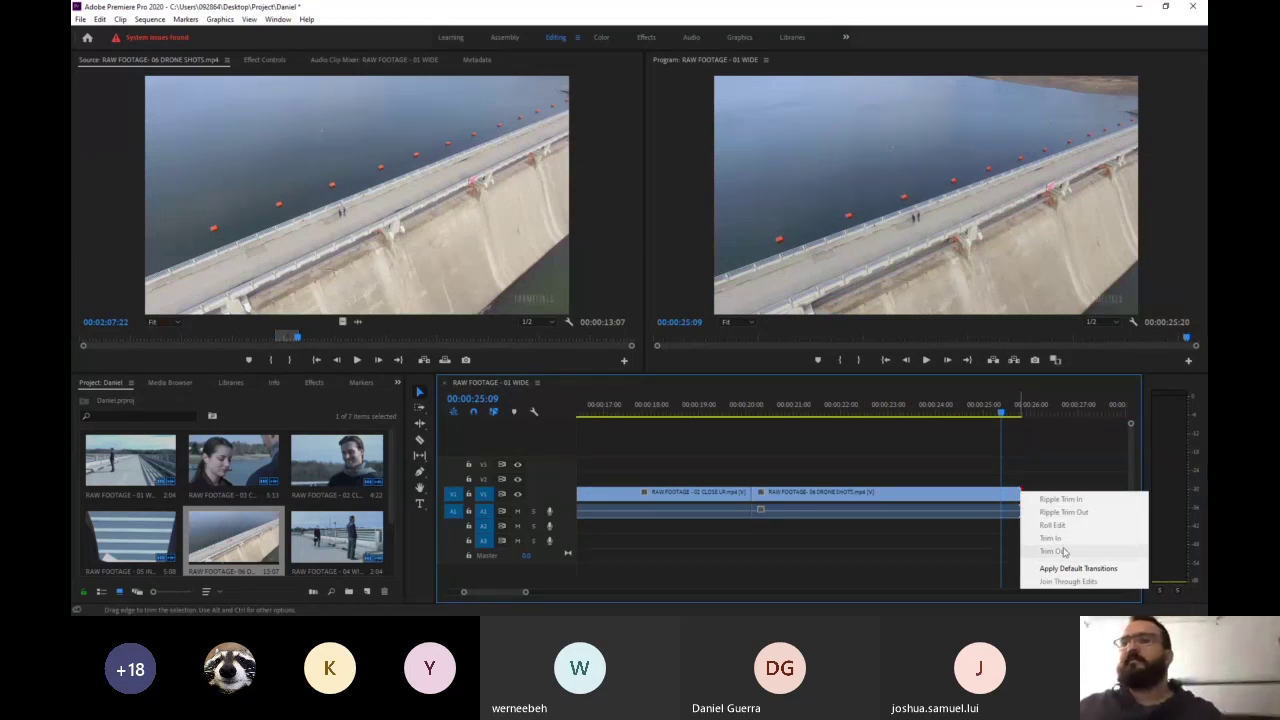
click(1075, 568)
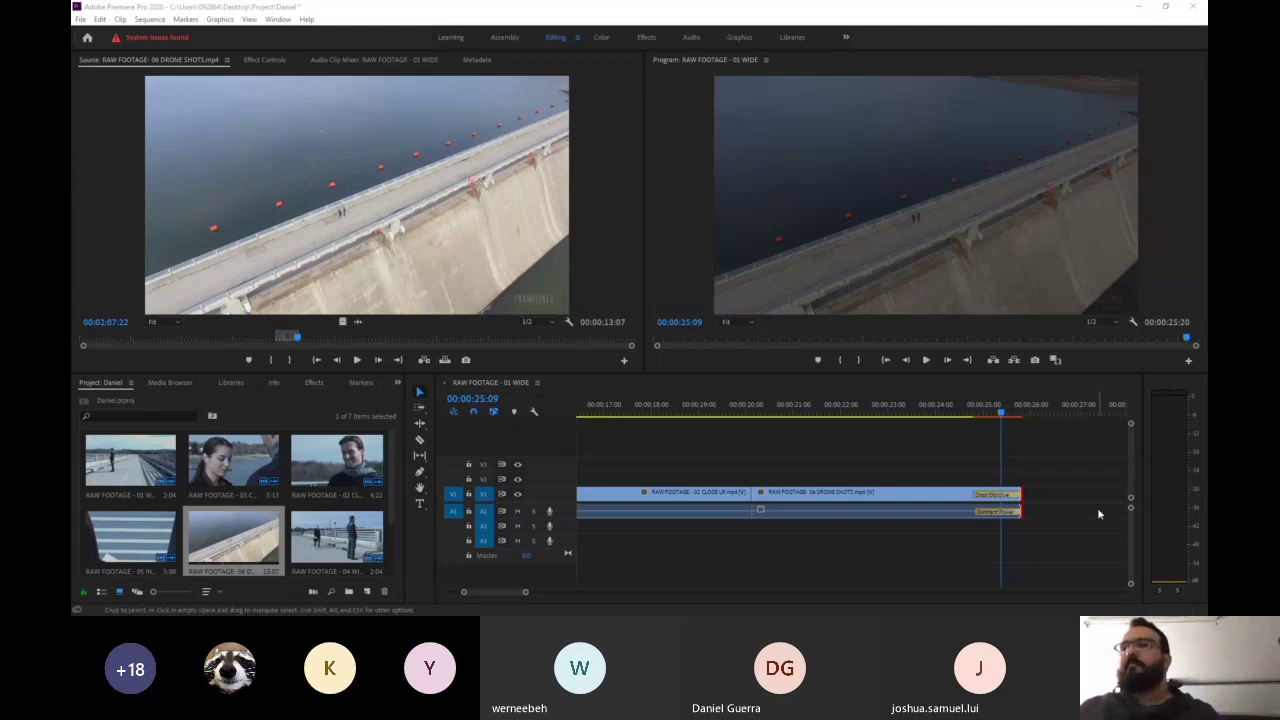
Play the last second of the sequence to check the drone clip's fade-out
click(966, 412)
key(Left)
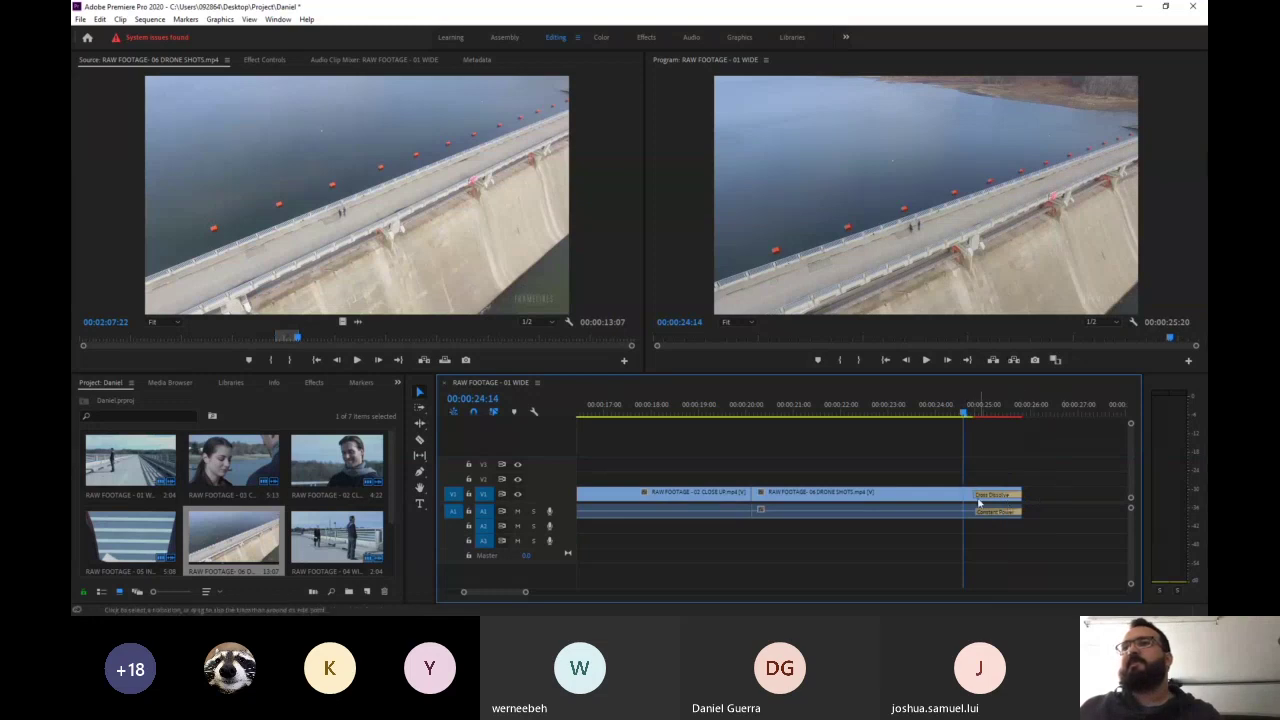
key(space)
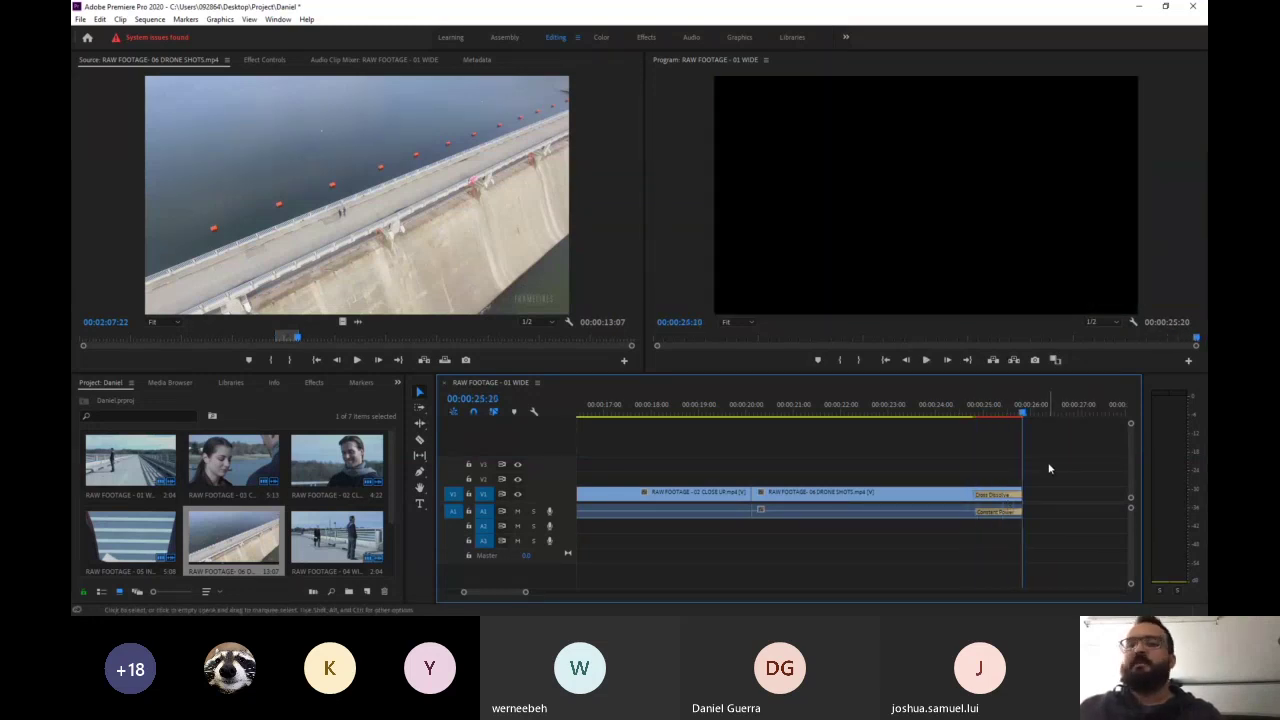
key(space)
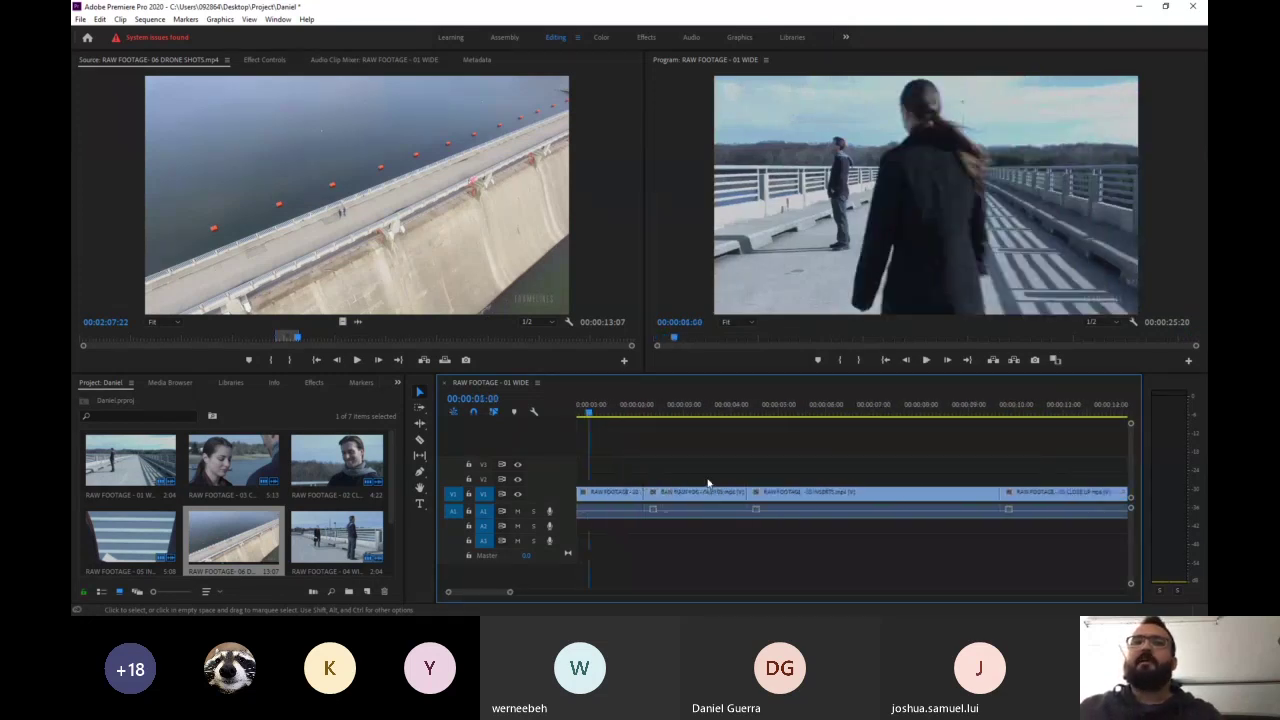
Apply the default transitions at the start of the first wide clip and play the fade-in from the sequence start
right_click(579, 494)
click(579, 494)
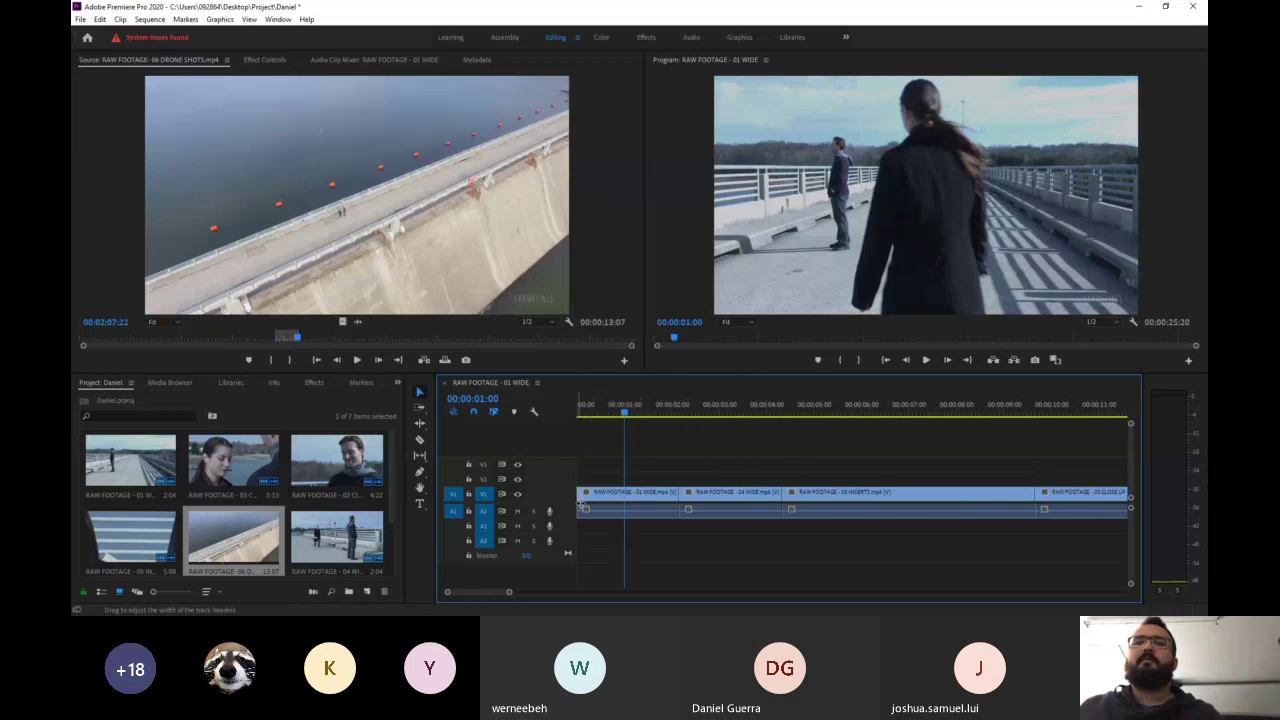
right_click(581, 496)
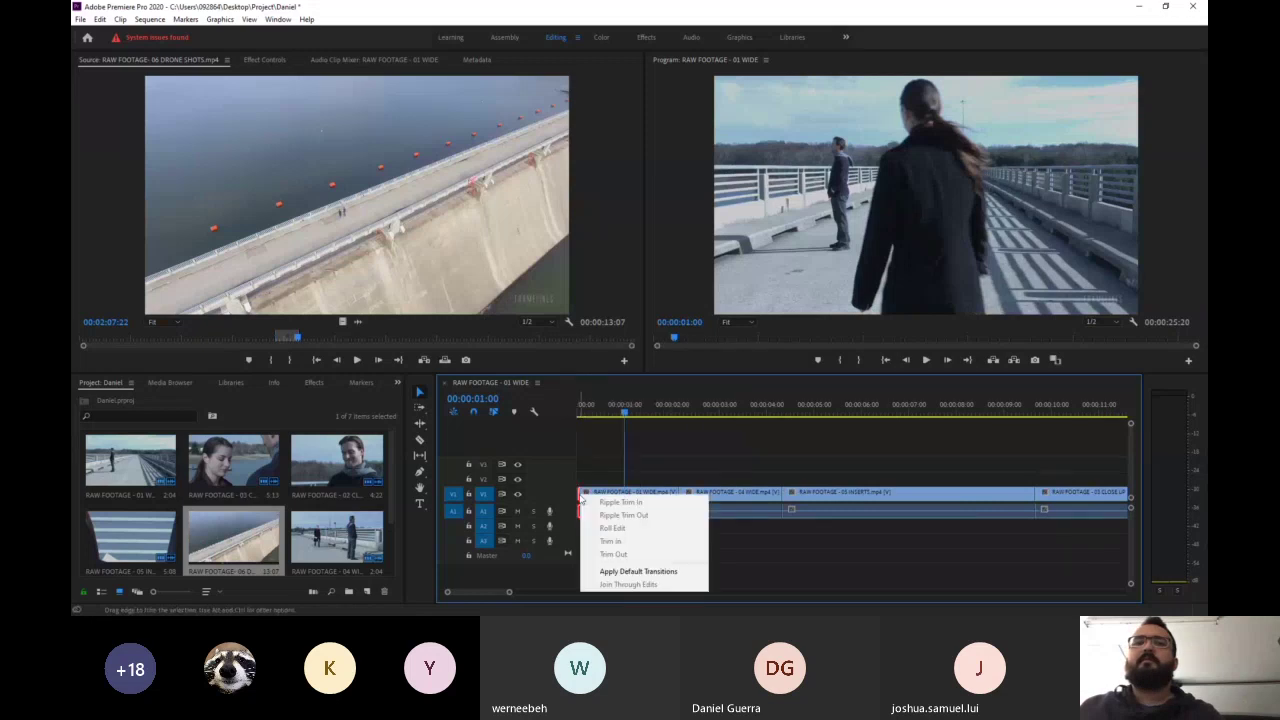
click(635, 569)
key(Home)
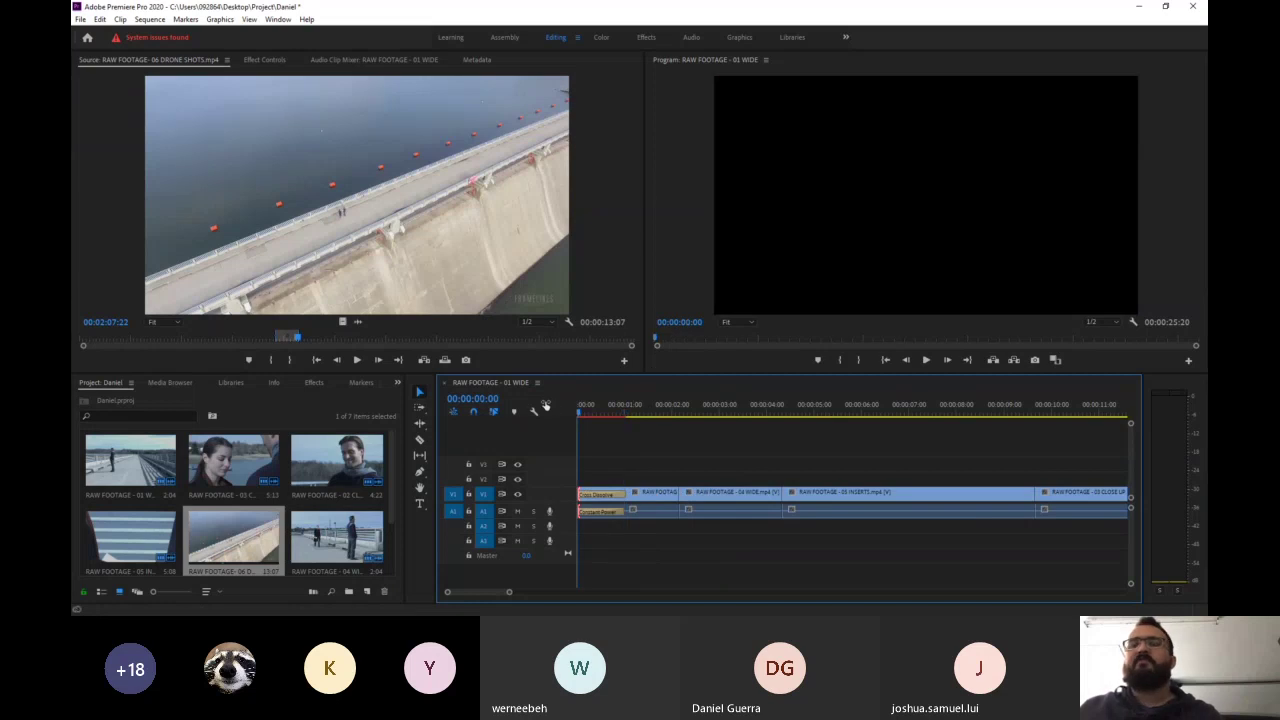
key(space)
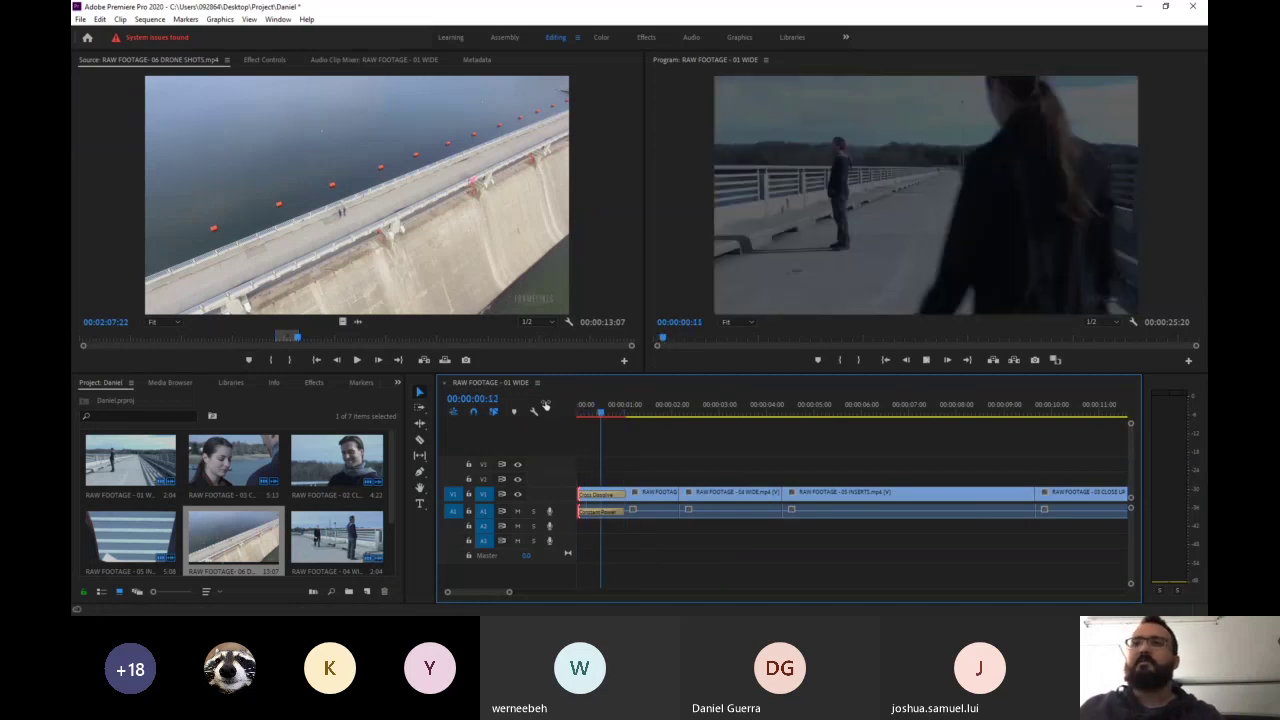
key(space)
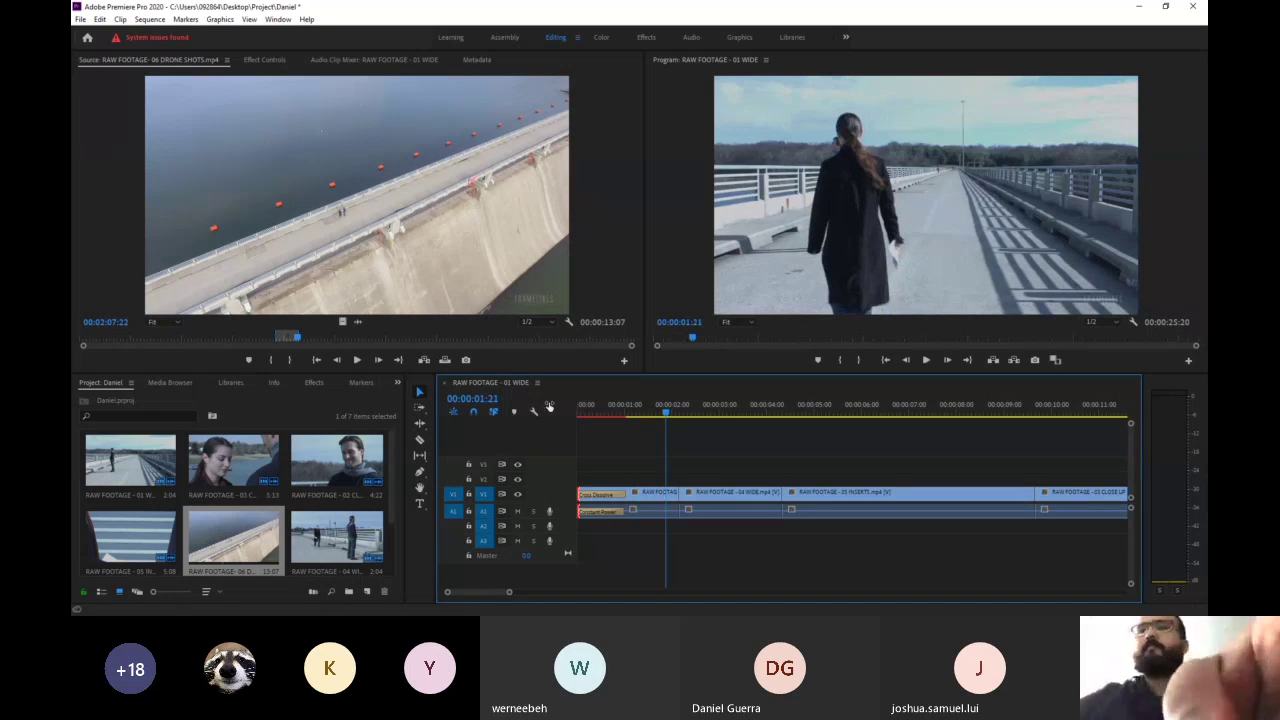
Show the whole sequence in the timeline and play its opening and ending to review the fade-in and fade-out
drag(509, 592, 566, 596)
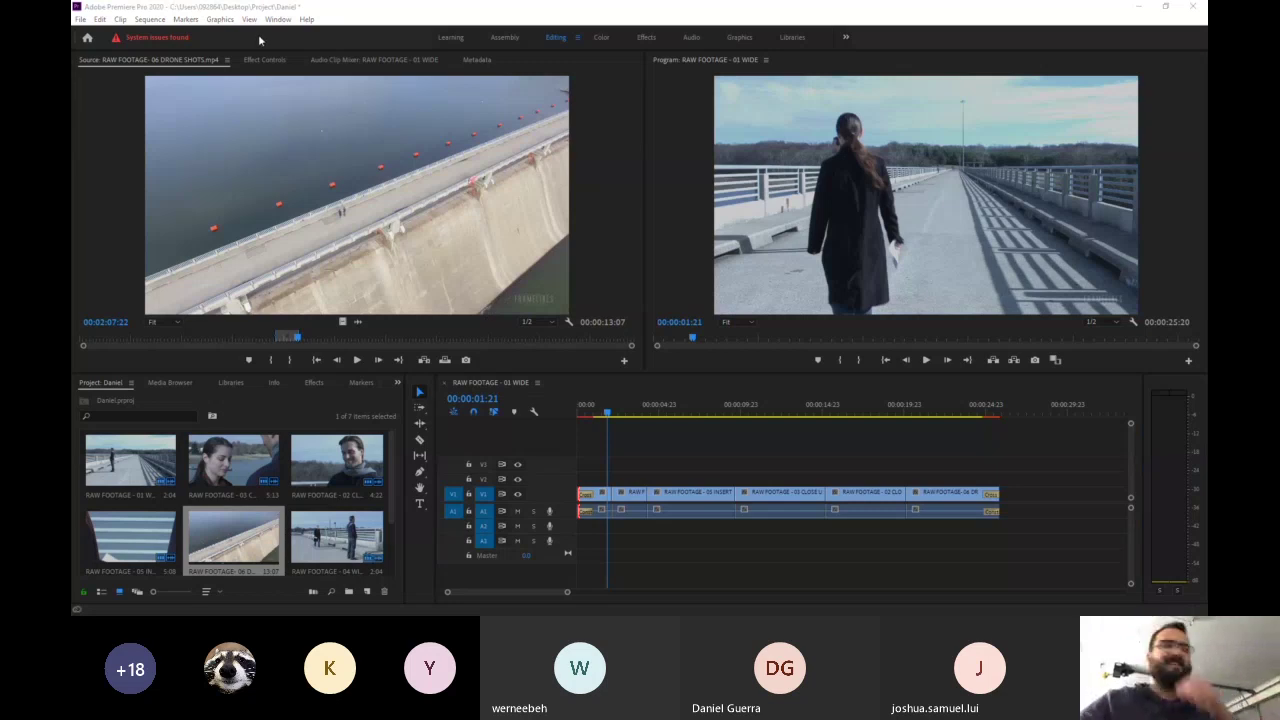
click(762, 429)
click(701, 412)
drag(701, 412, 578, 414)
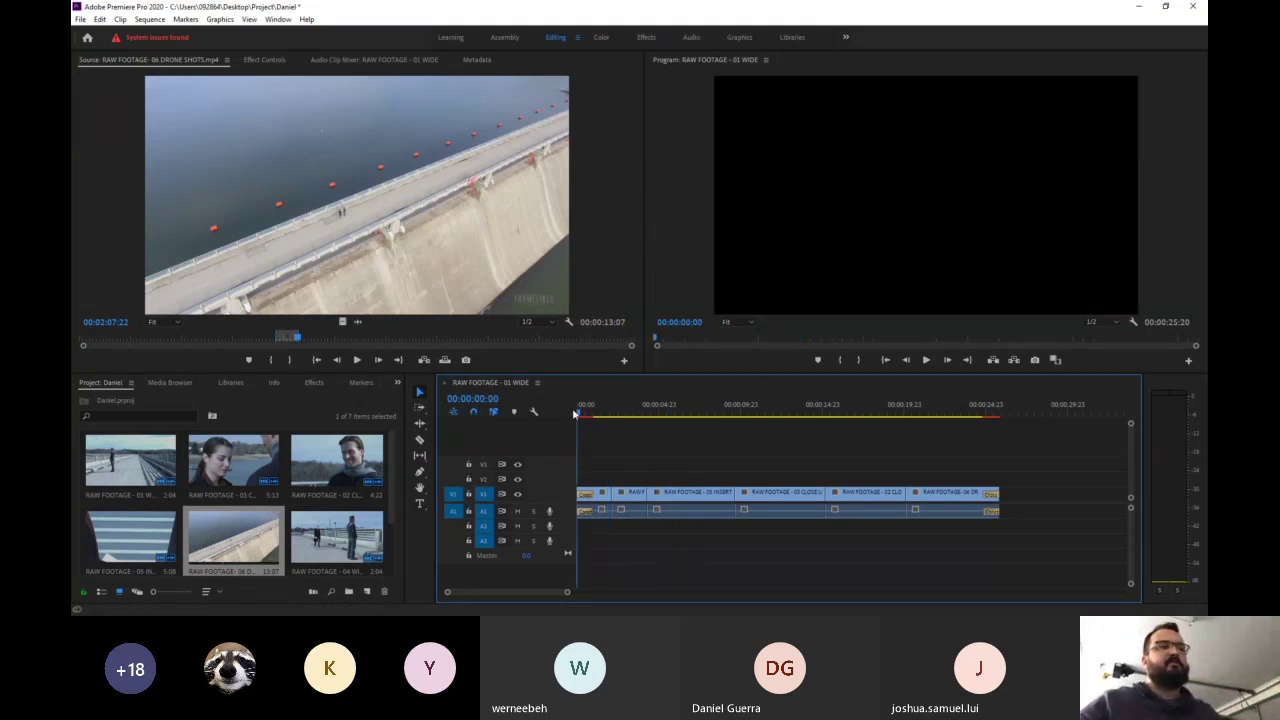
key(space)
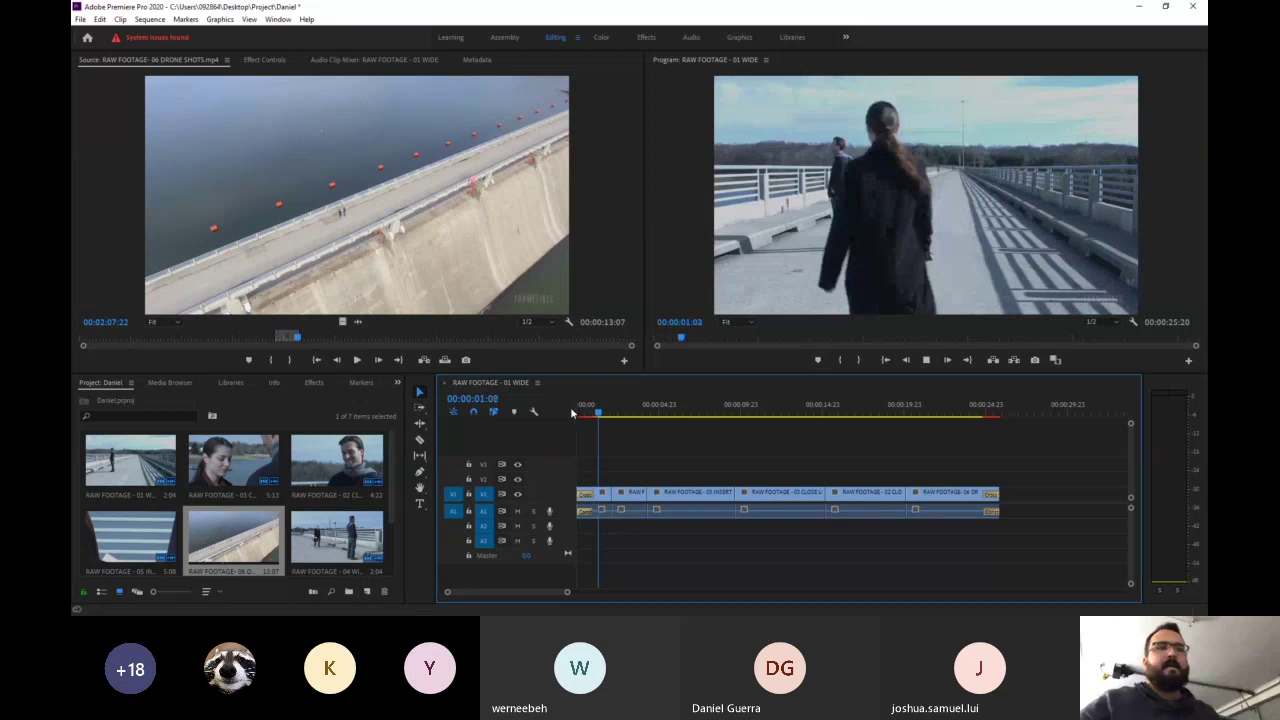
click(971, 413)
key(space)
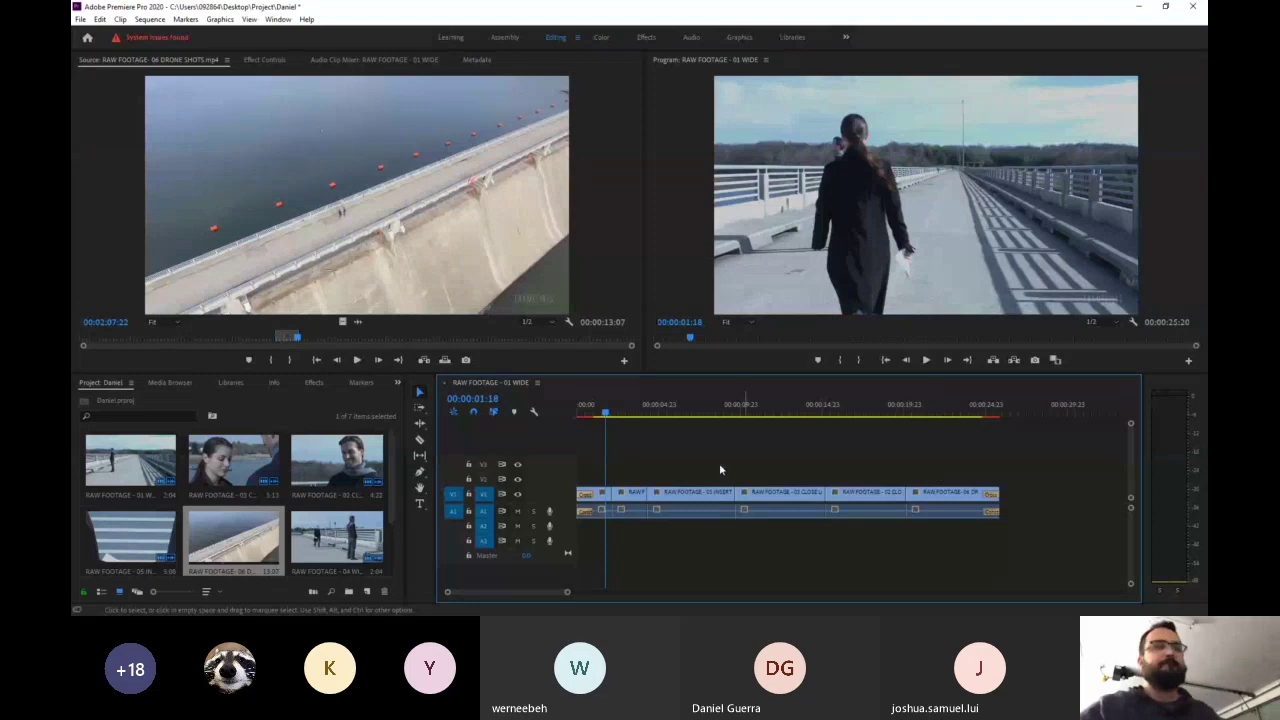
Add a text box reading "Love Letter" across the upper part of the drone shot, starting at 00:00:21:13
click(768, 411)
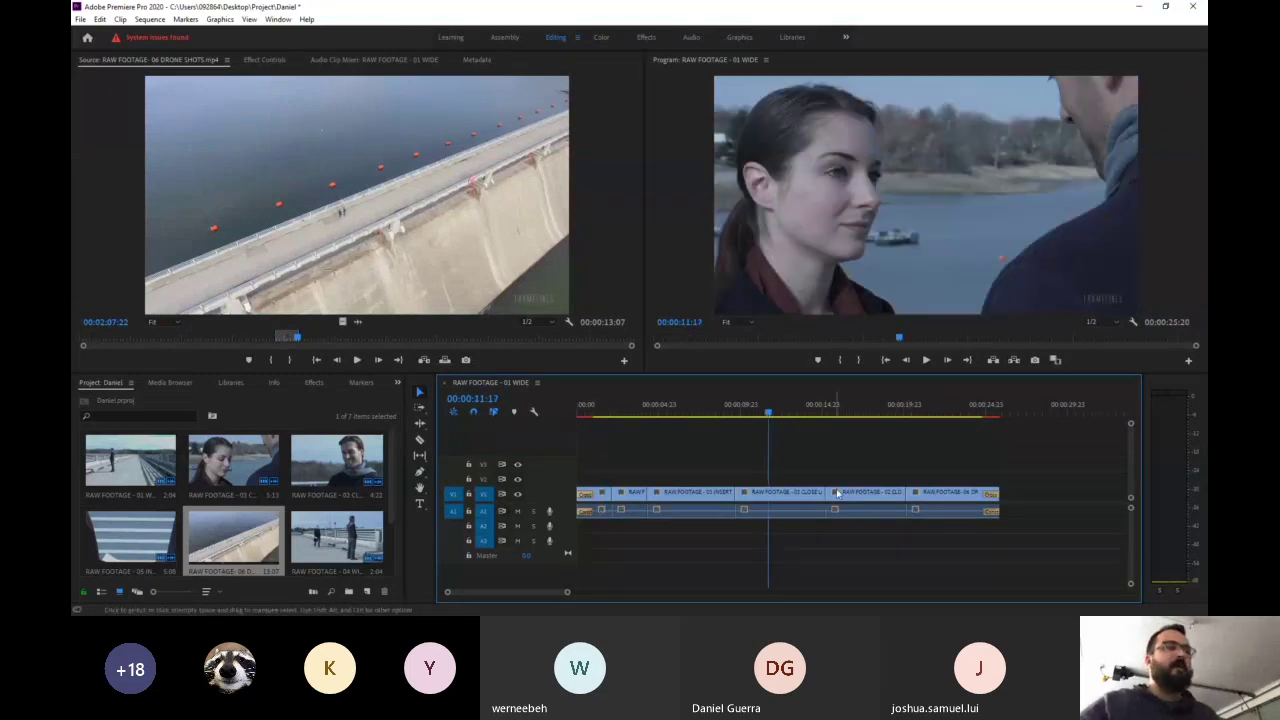
drag(908, 414, 930, 424)
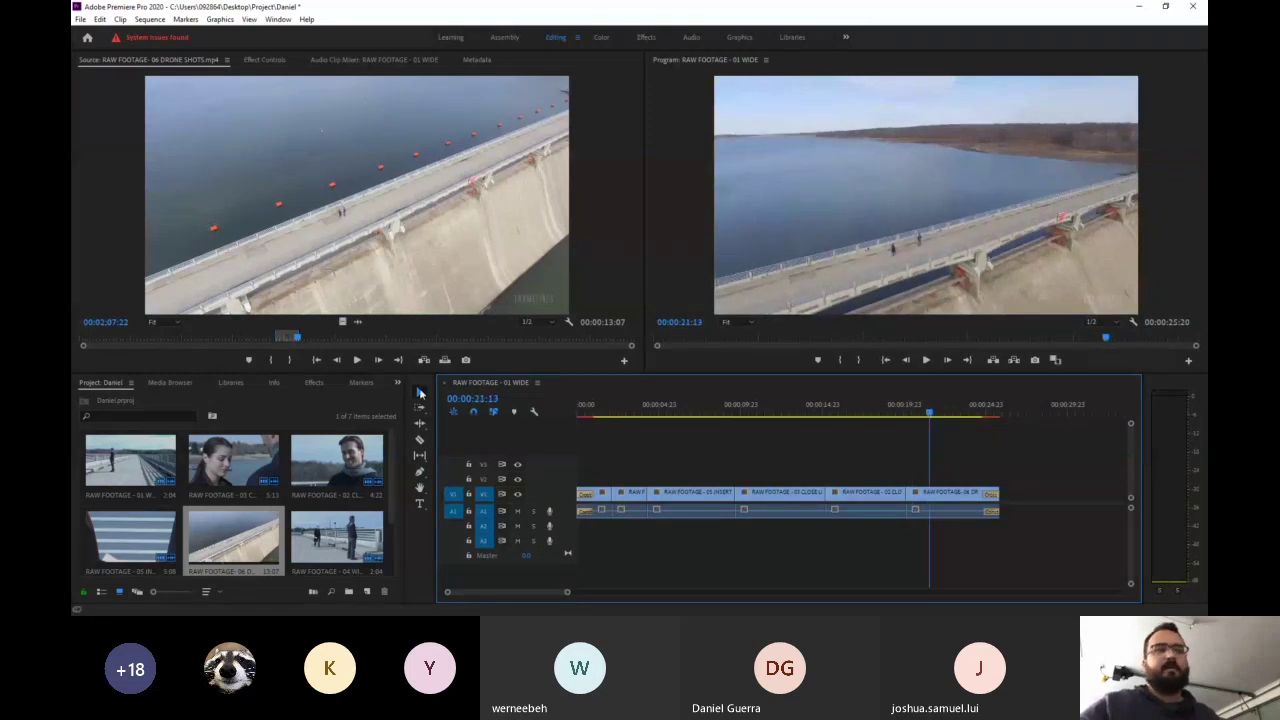
click(420, 505)
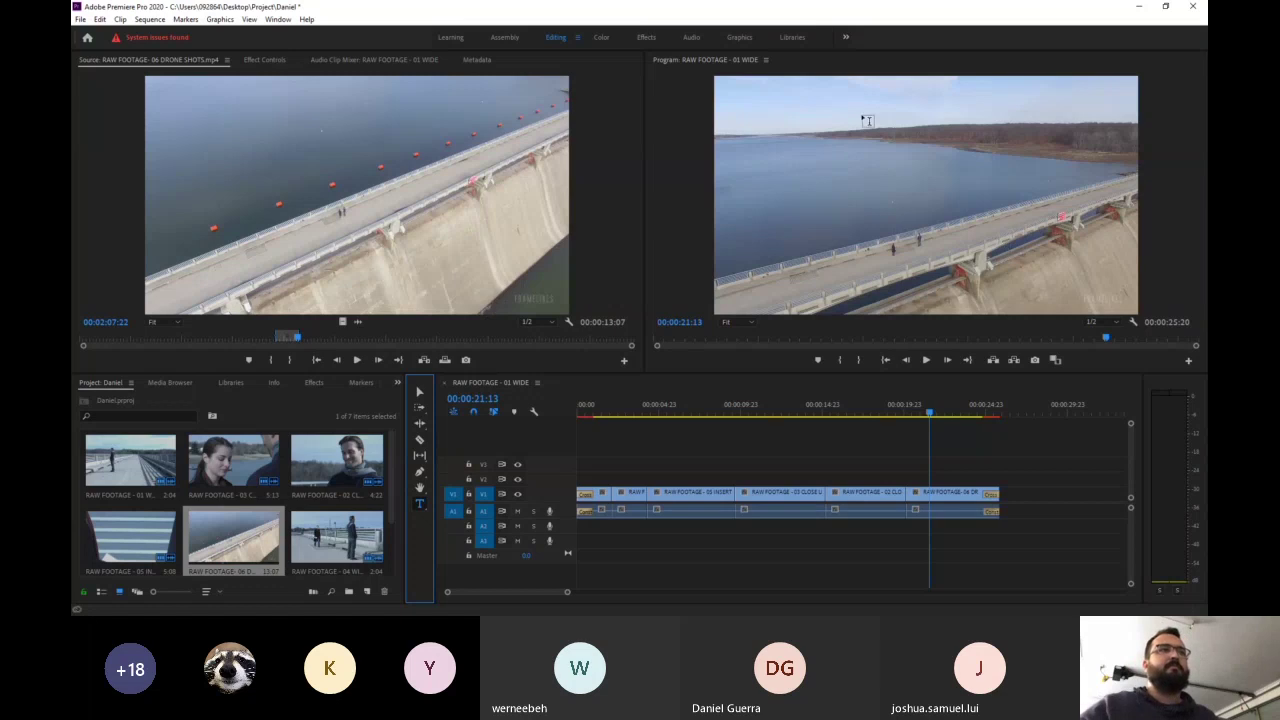
drag(745, 91, 1108, 209)
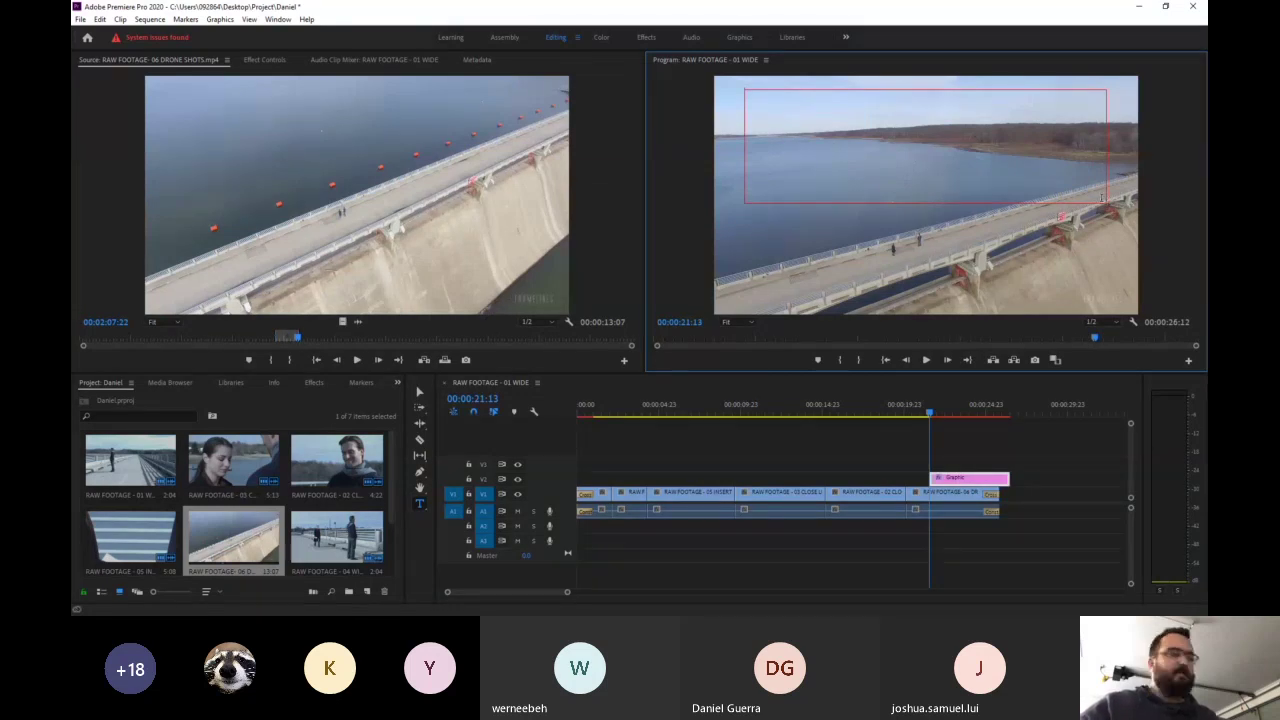
text(Love Letter)
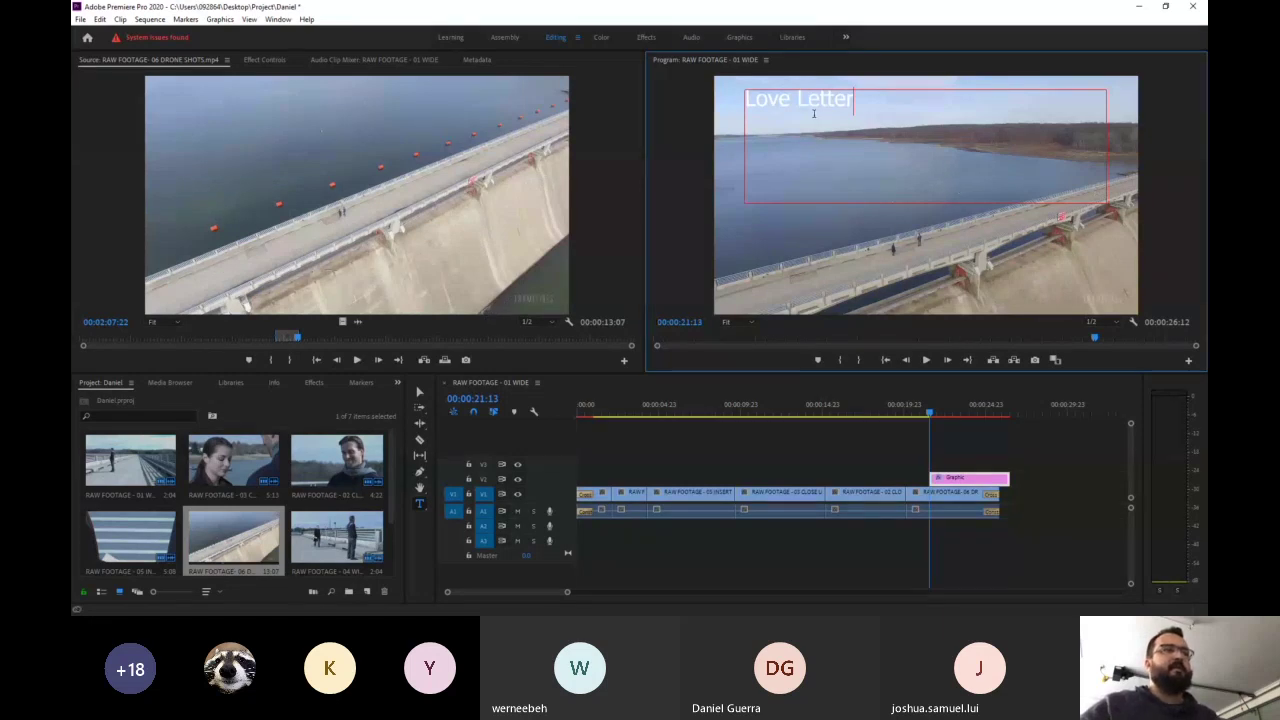
click(420, 391)
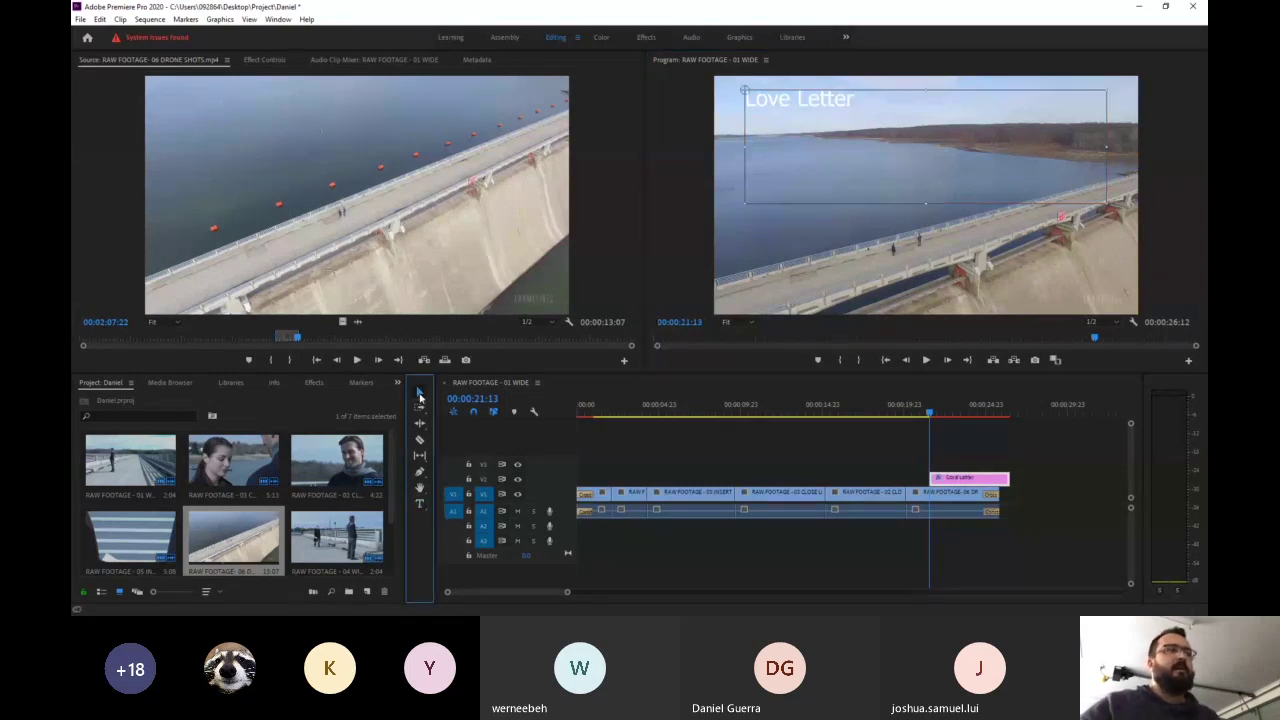
click(968, 438)
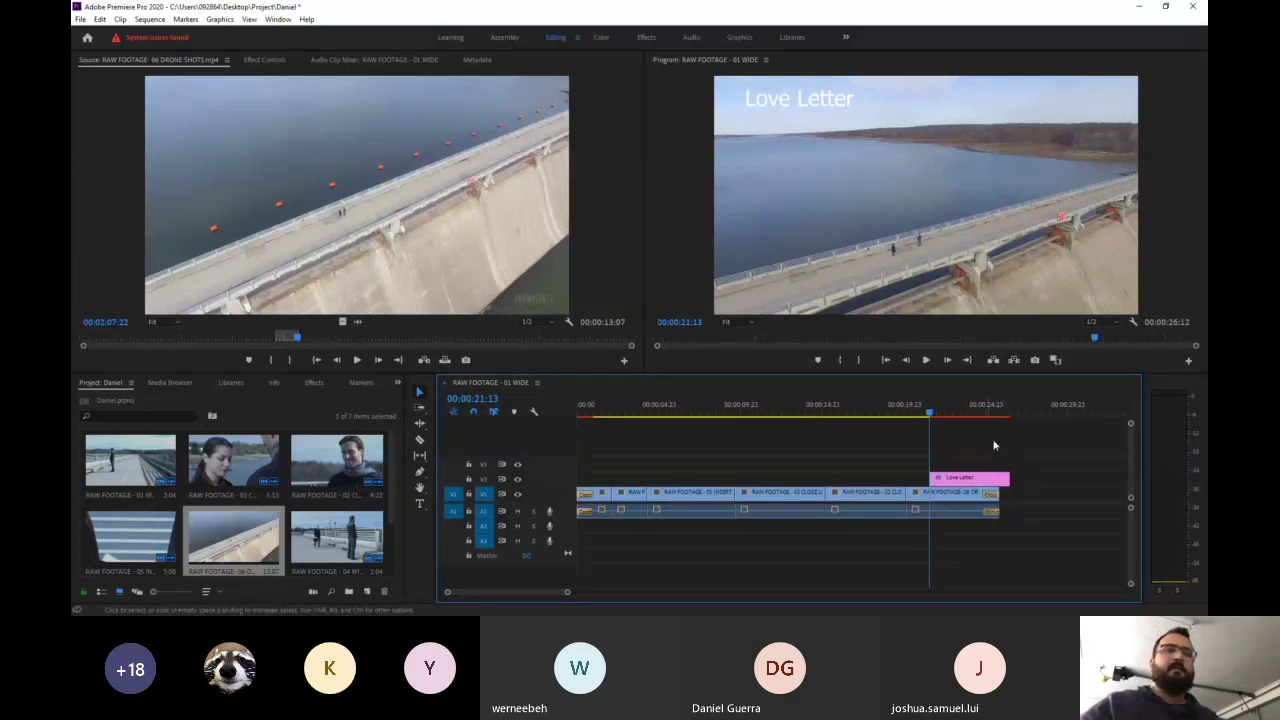
Trim the Love Letter title to end with the drone clip and apply the default transition at its end
drag(1008, 478, 998, 479)
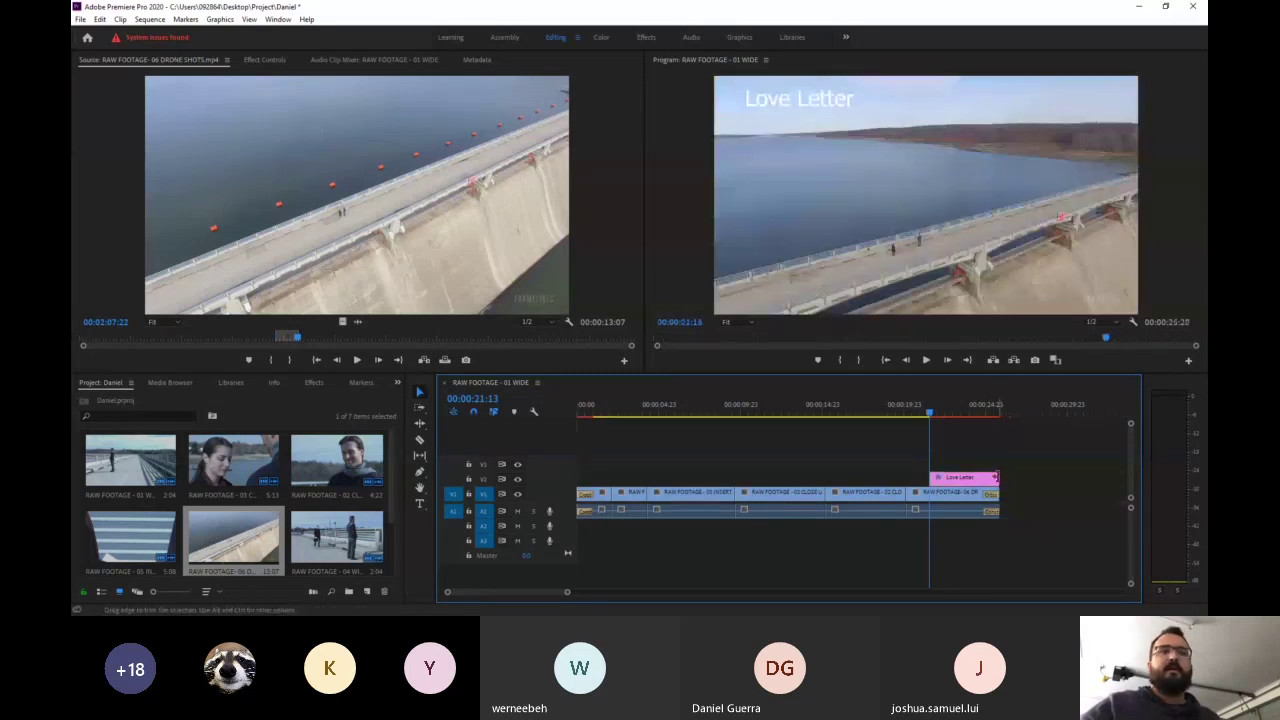
right_click(997, 480)
click(1040, 555)
Play the end of the sequence to check the title fading out together with the drone shot
click(975, 414)
key(space)
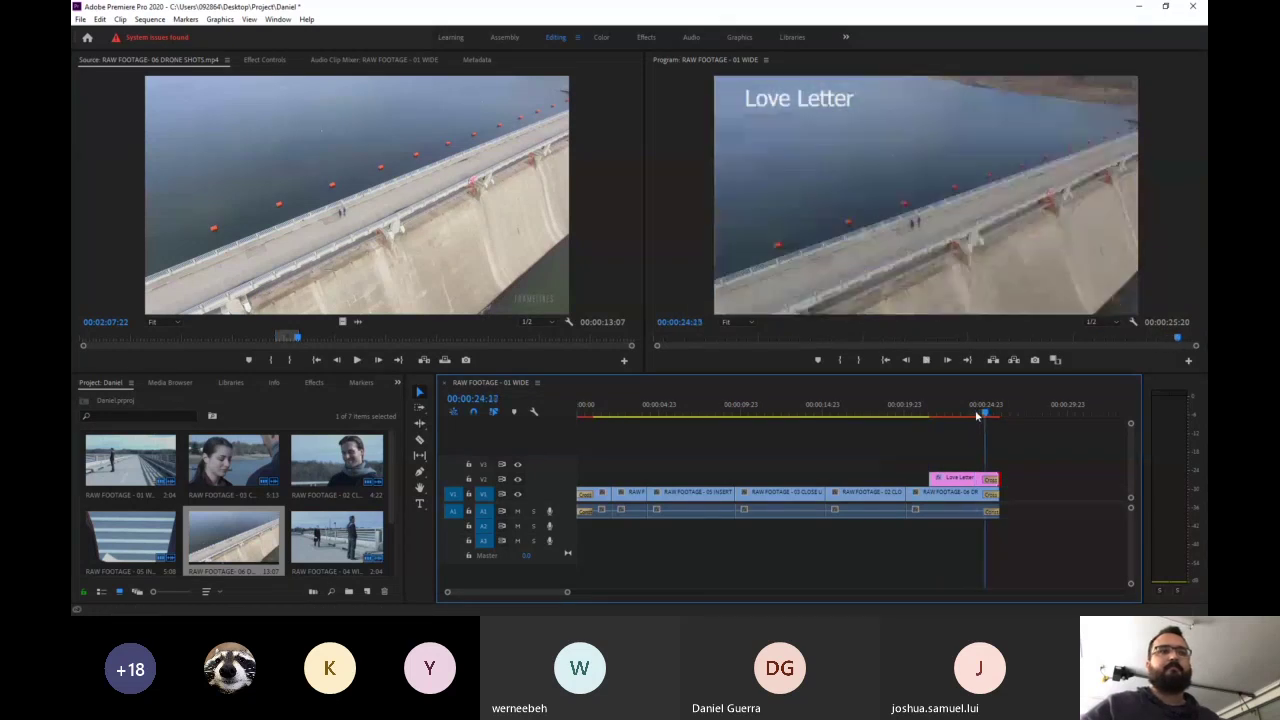
key(space)
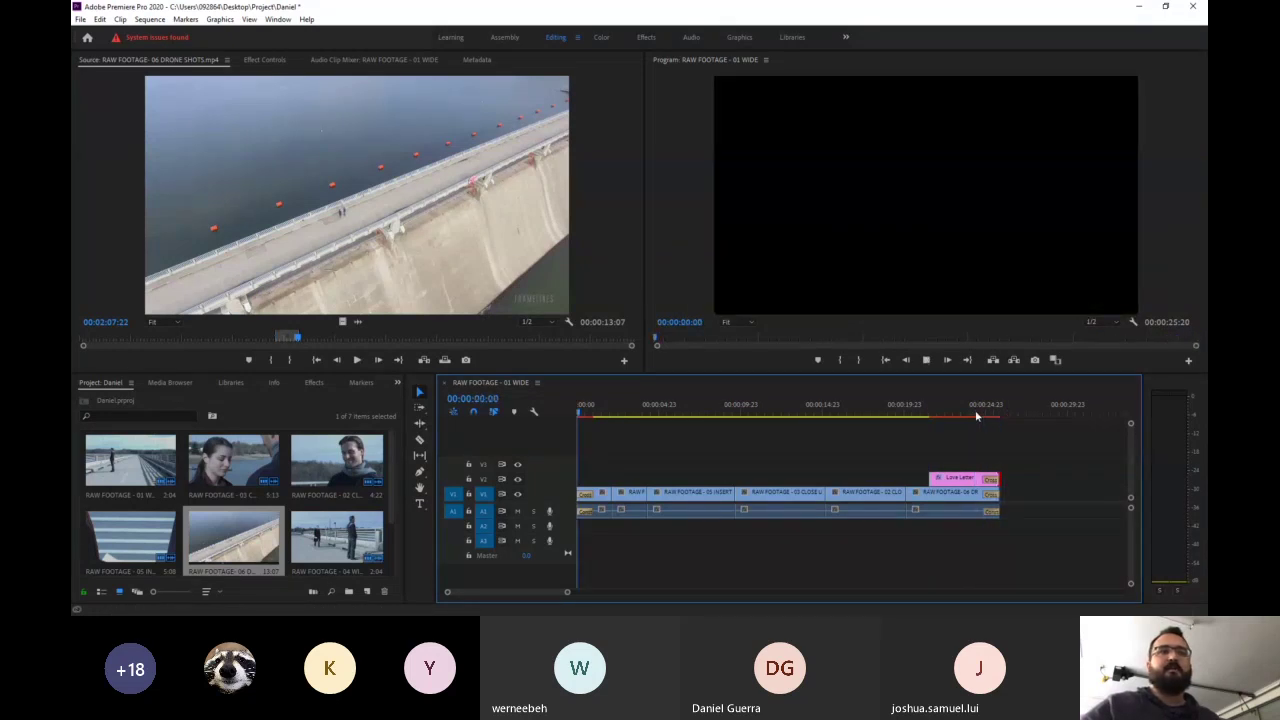
Set the font of the whole Love Letter title text to Comic Sans MS, Bold Italic
click(955, 413)
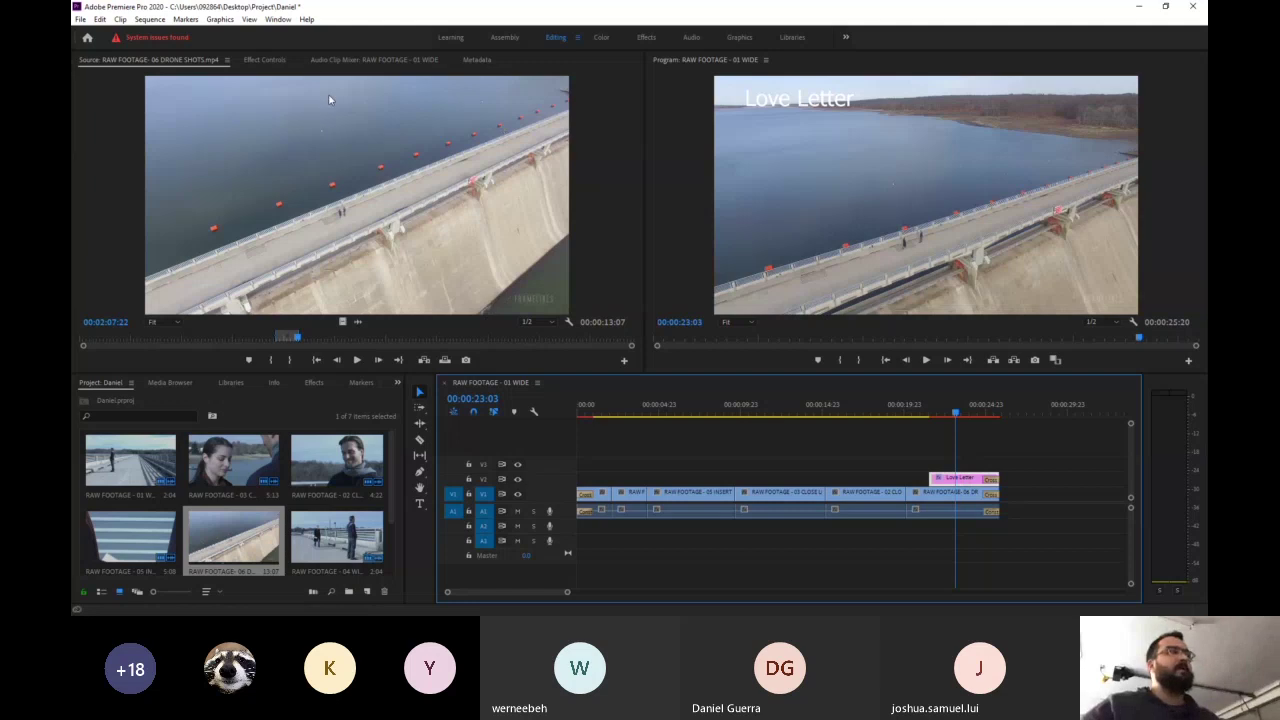
click(272, 62)
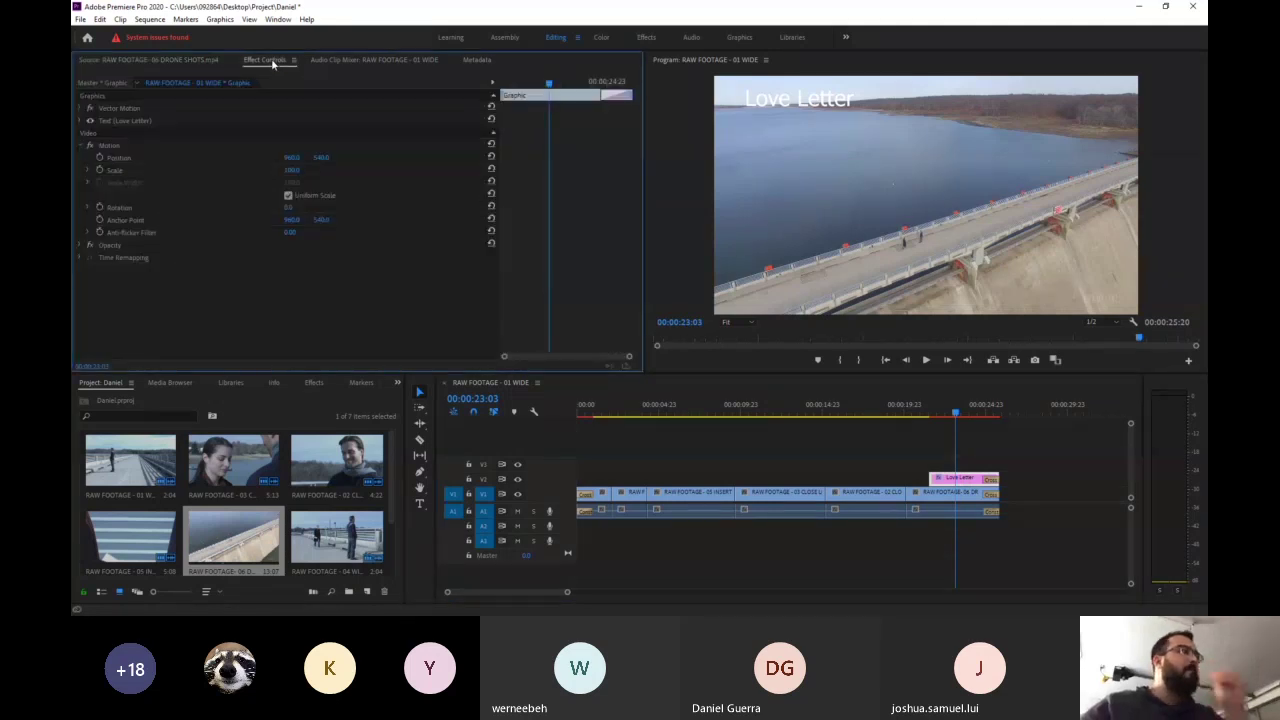
click(80, 120)
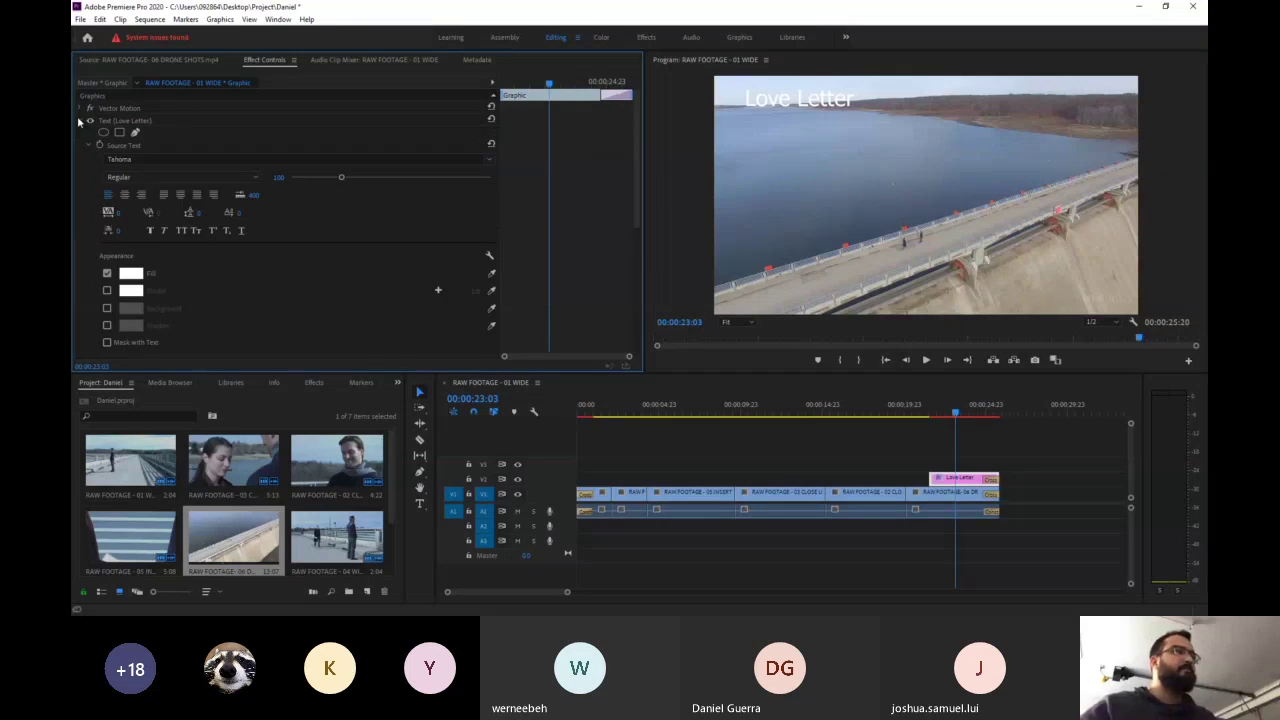
double_click(827, 97)
key(ctrl+a)
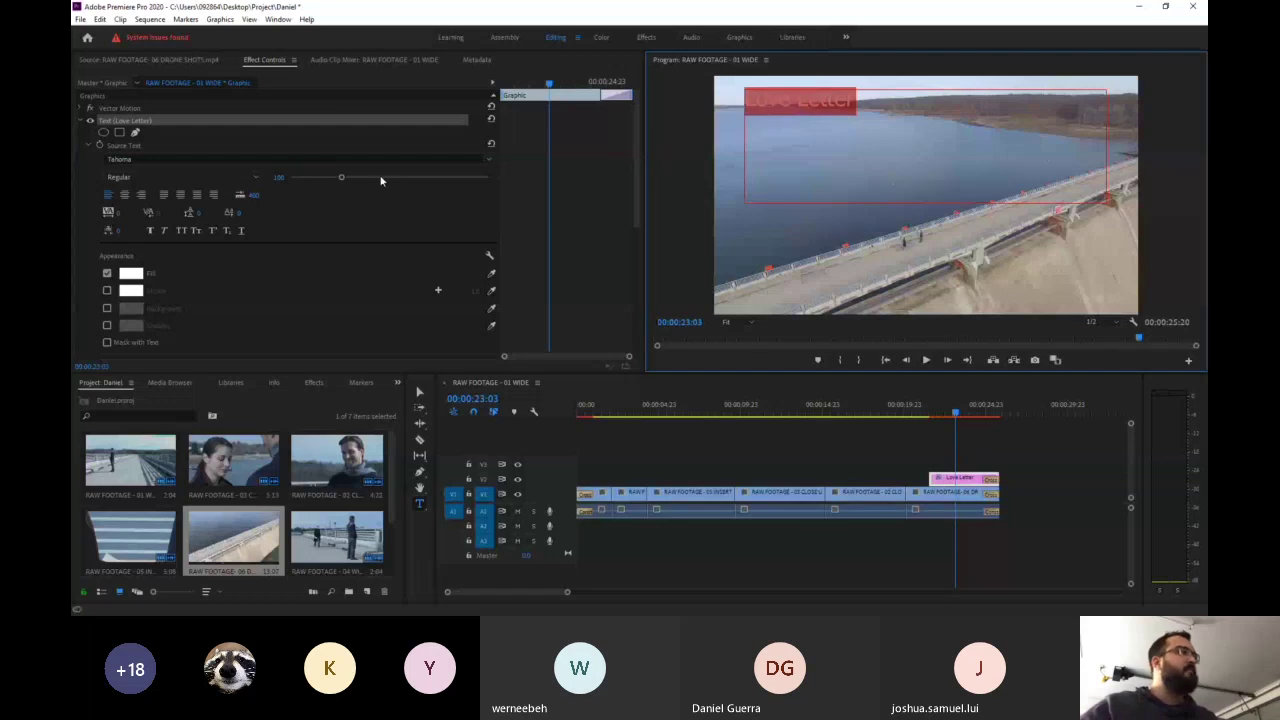
click(165, 159)
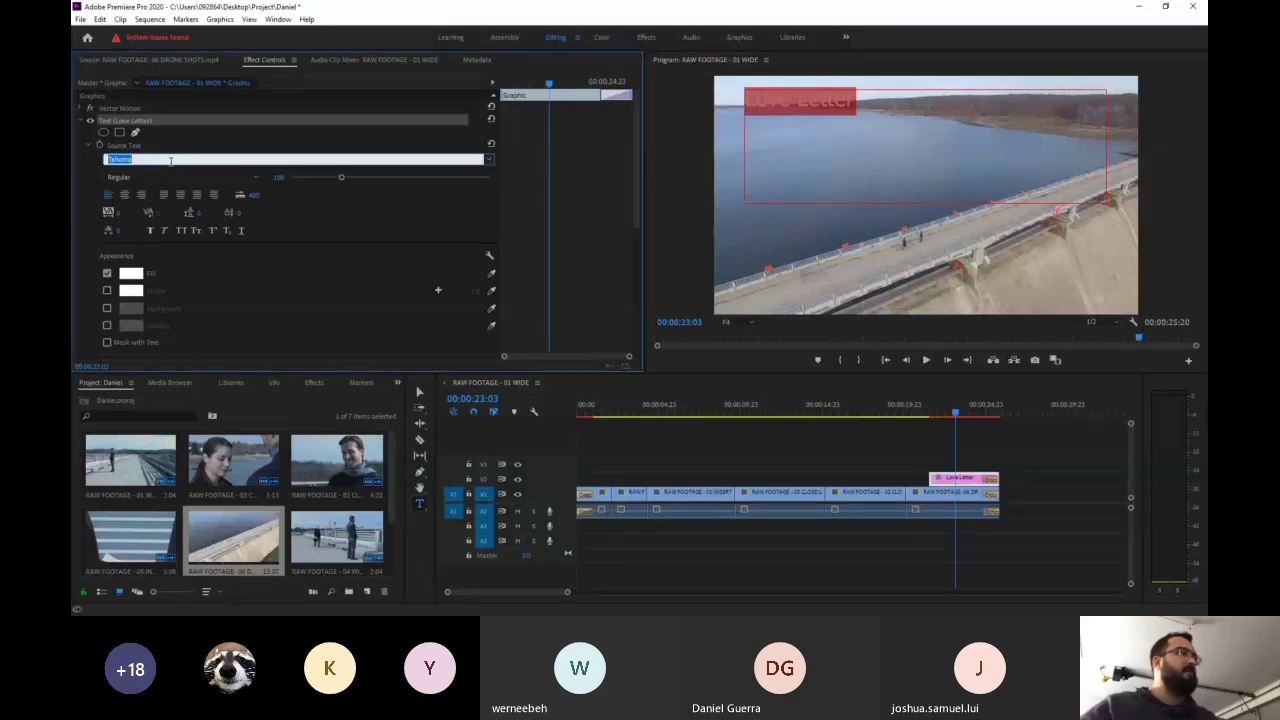
text(comic)
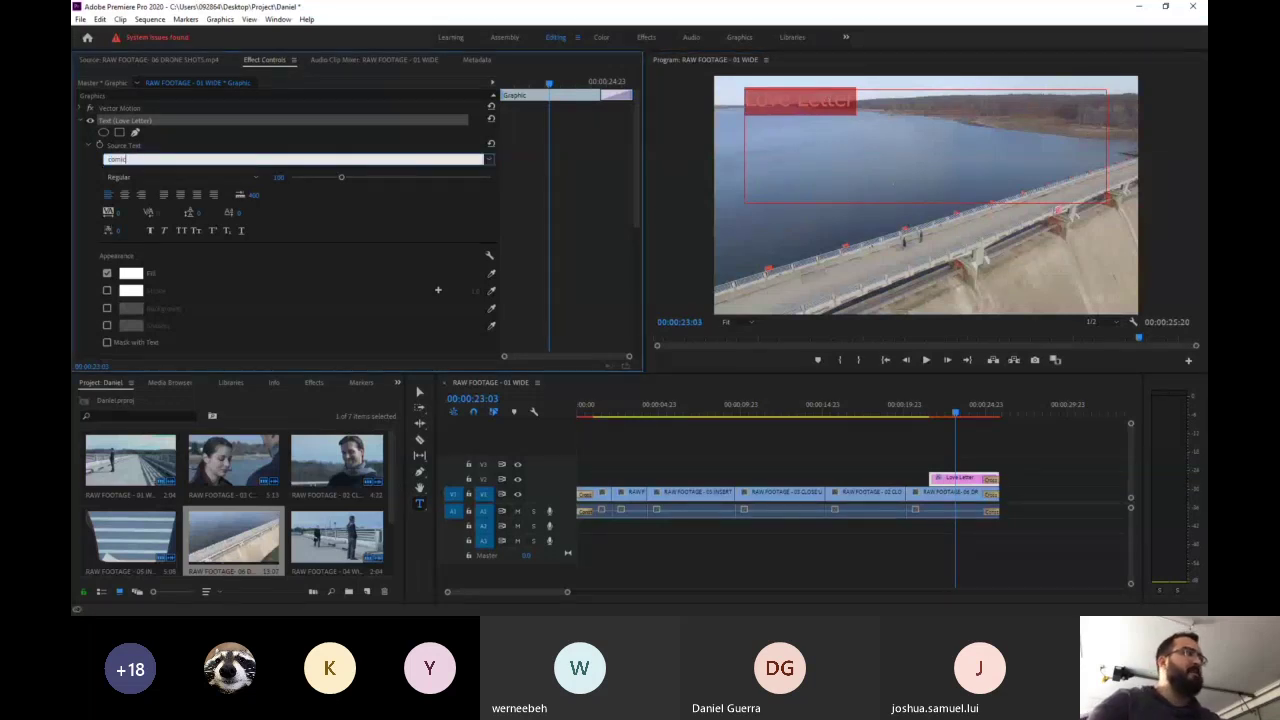
key(Return)
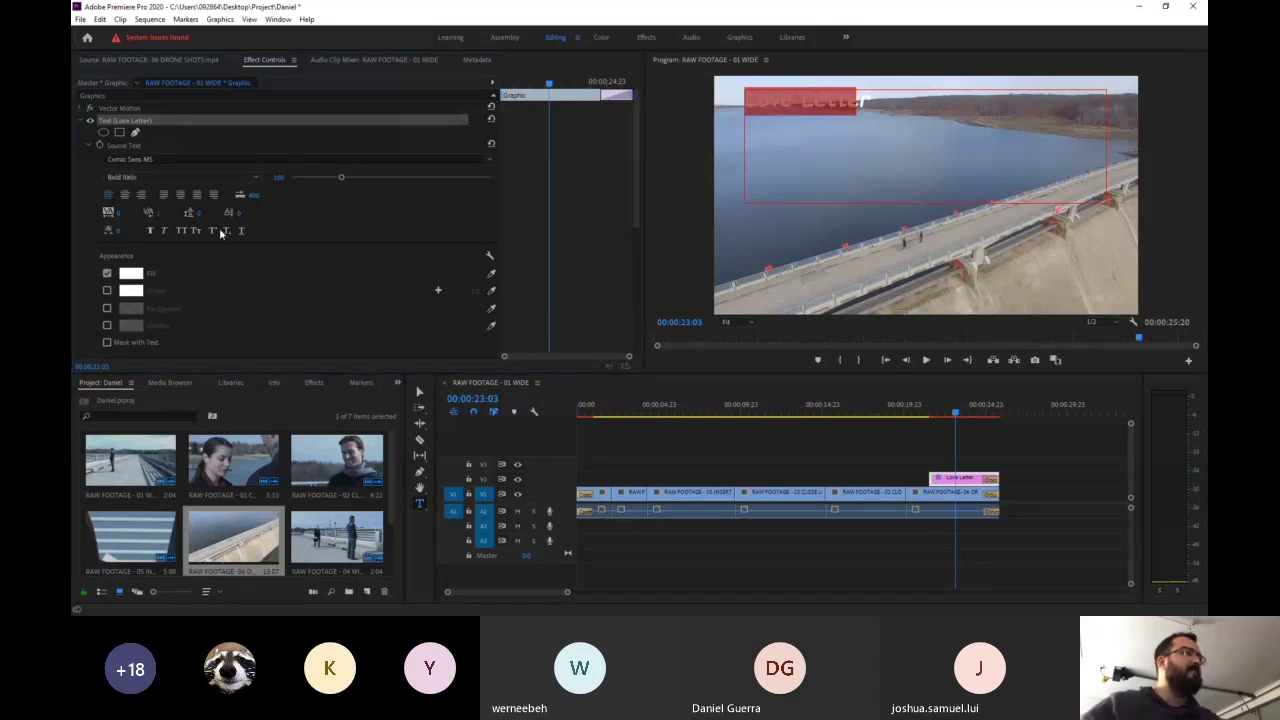
Set the Love Letter title's fill to red FF0000, centre its text and enlarge the font size to about 276
click(135, 277)
click(648, 233)
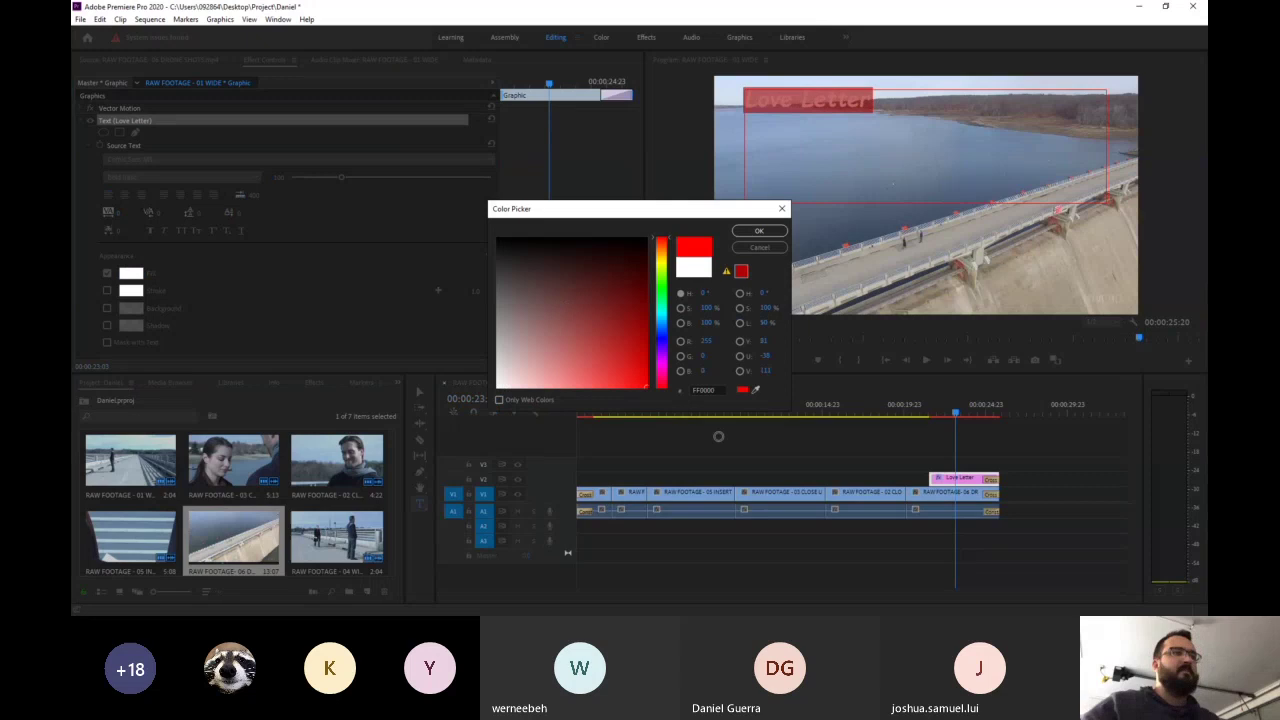
click(760, 233)
click(182, 197)
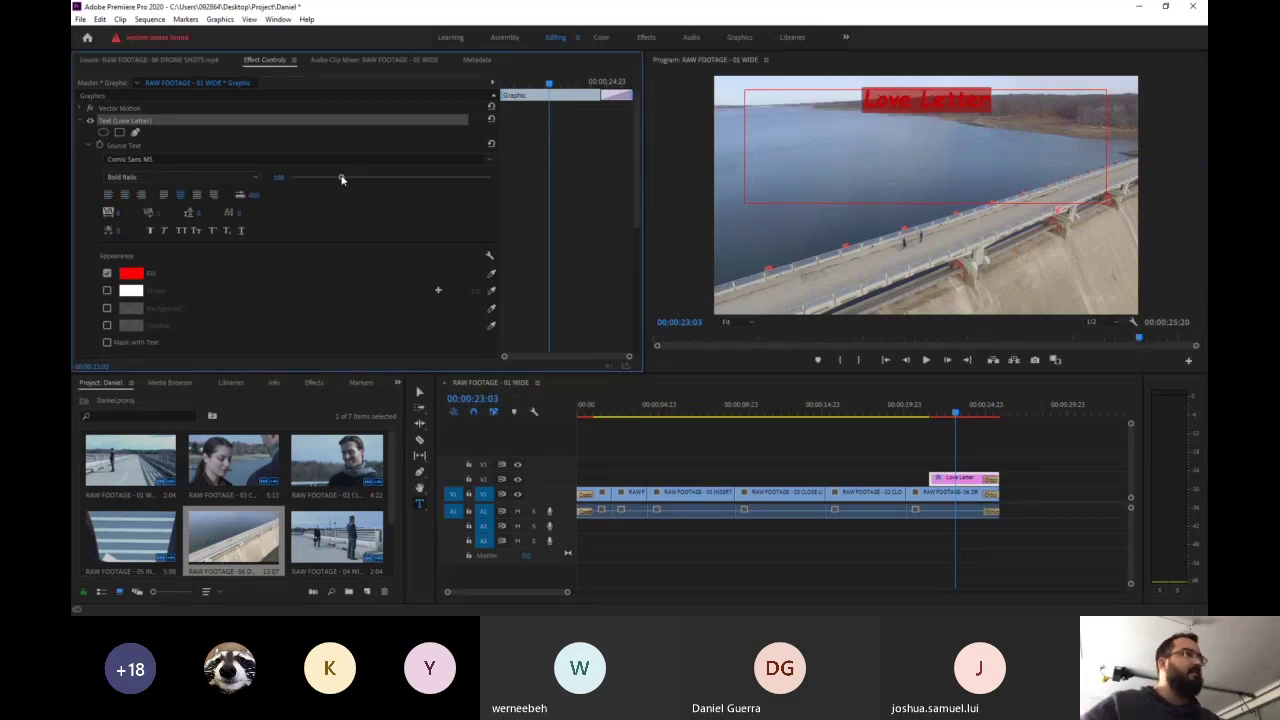
drag(341, 179, 431, 178)
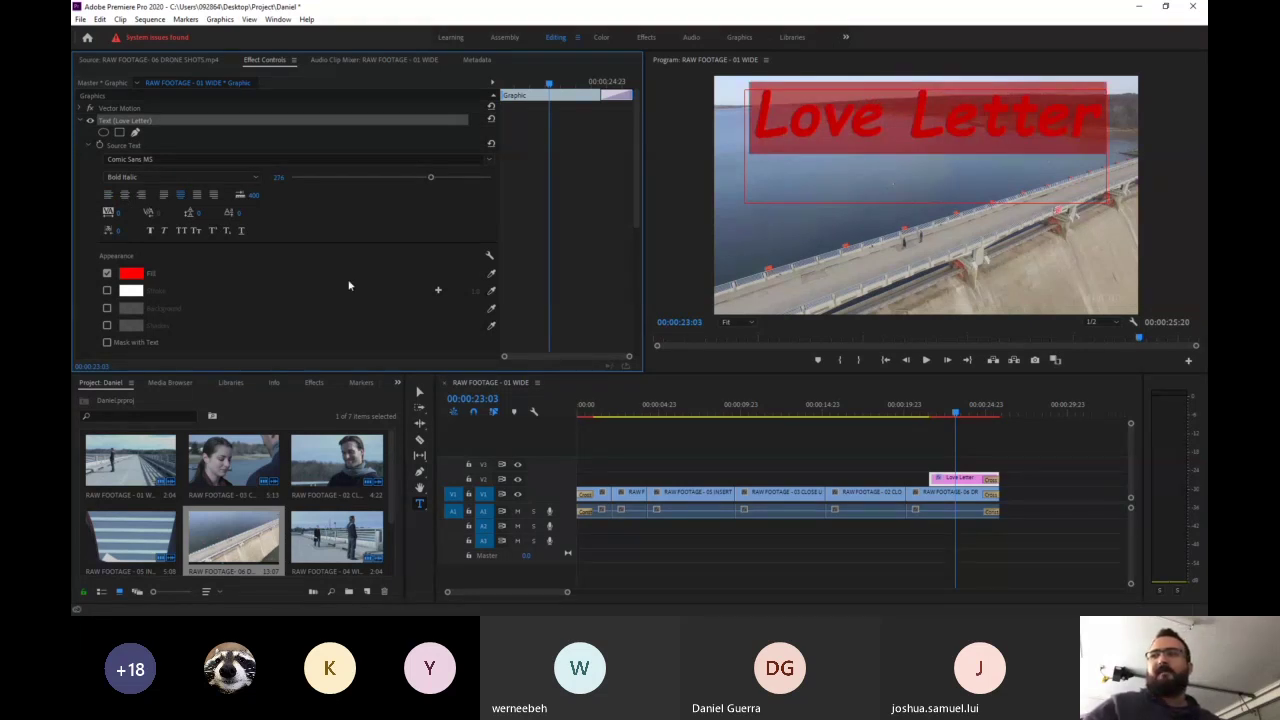
Leave text editing with the Selection tool and apply the default transition at the start of the Love Letter title
click(953, 422)
key(Right)
key(Right)
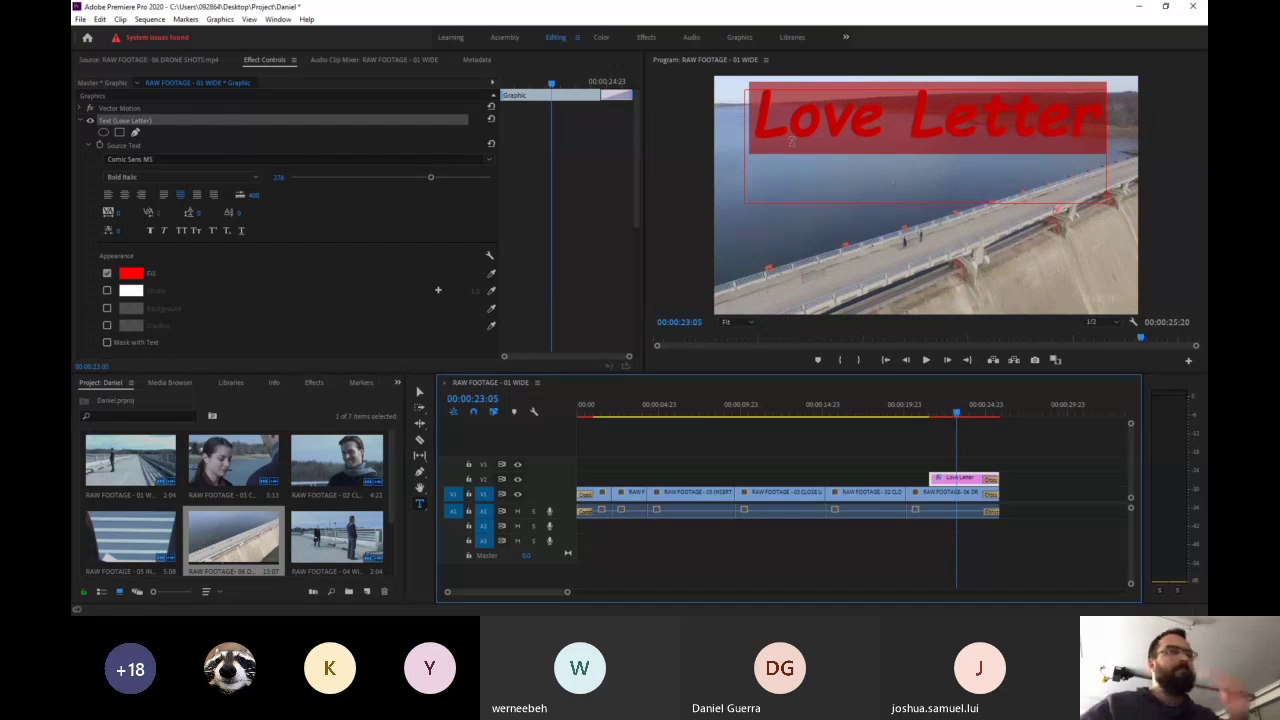
click(419, 505)
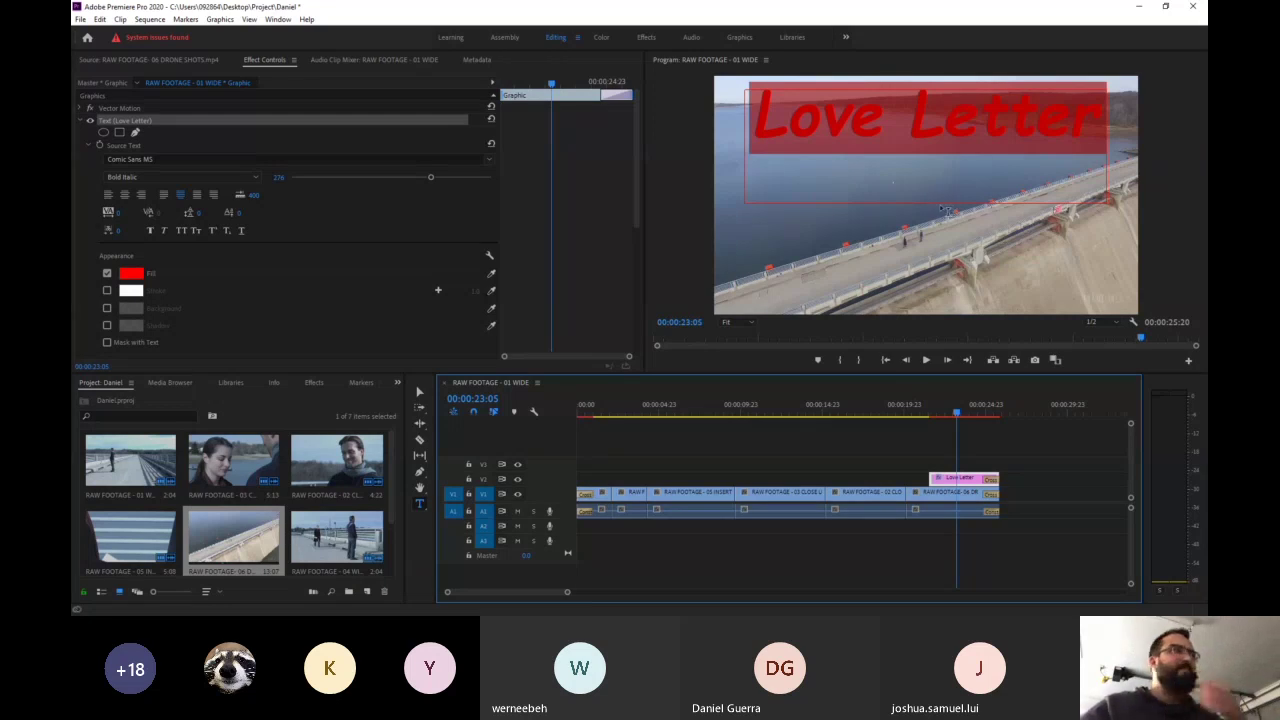
click(420, 391)
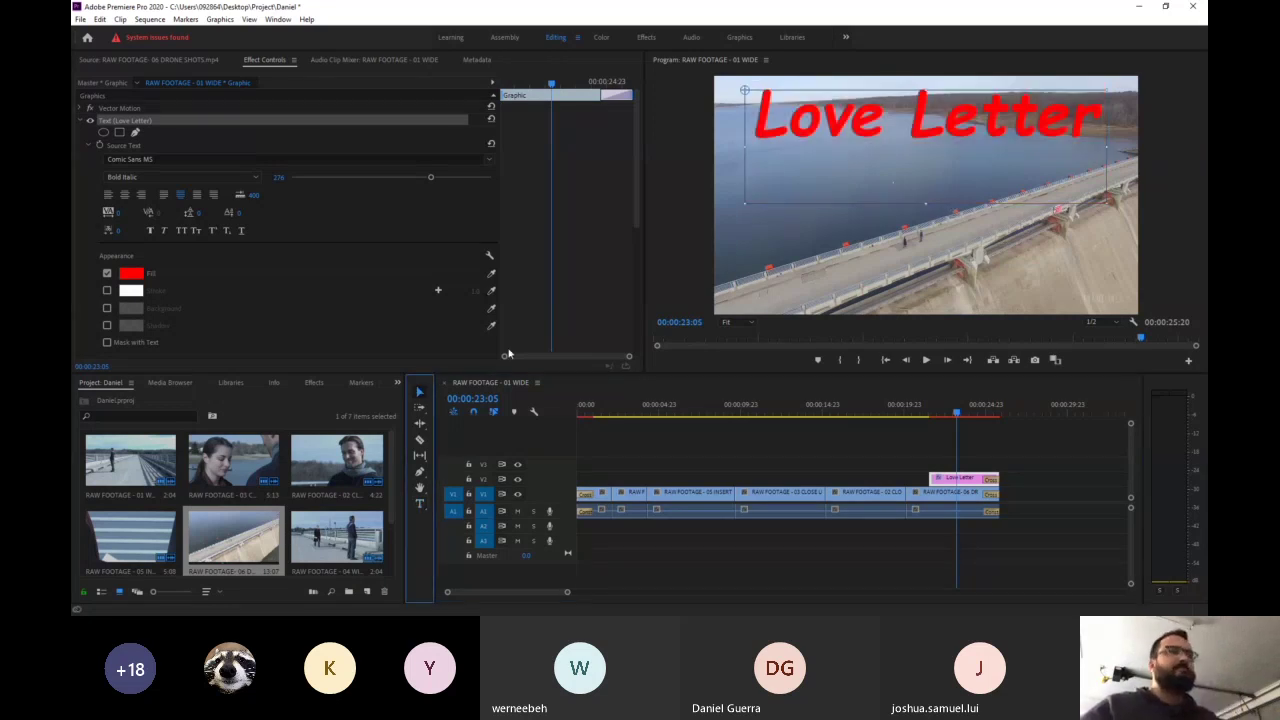
click(894, 404)
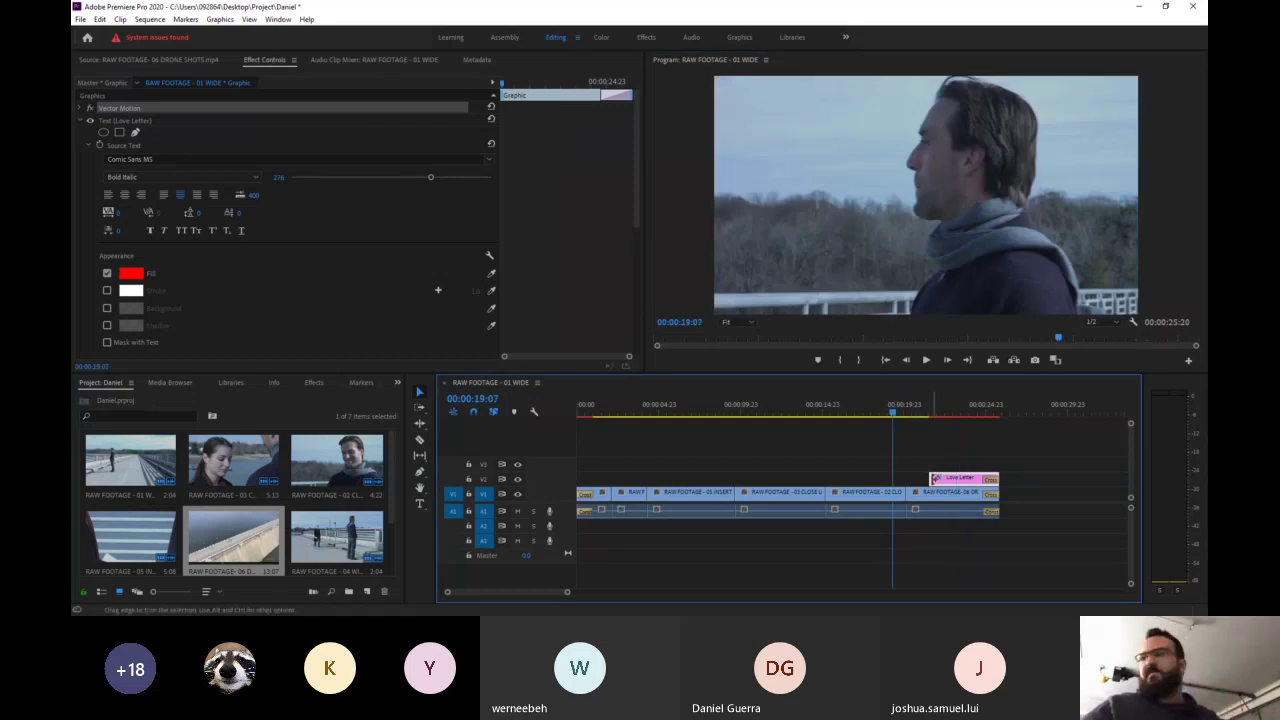
right_click(934, 479)
click(1003, 559)
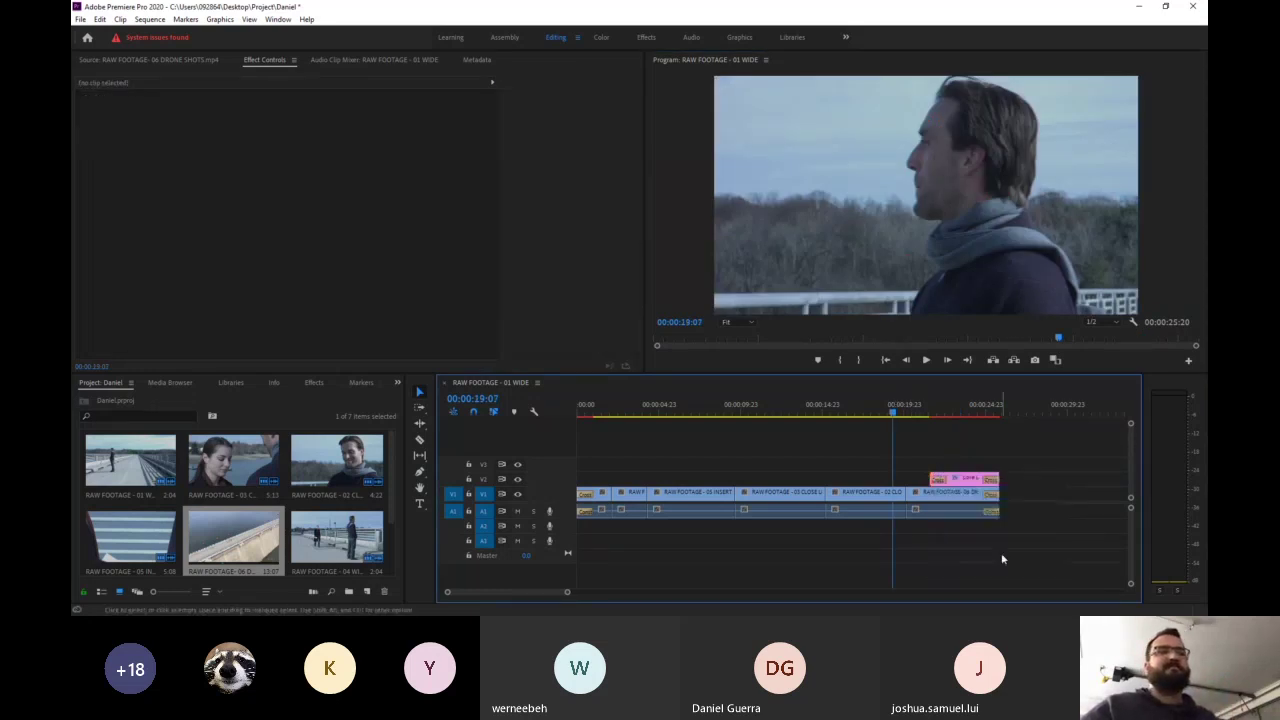
Play the closing drone shot from about 00:00:20:20 to check the Love Letter title's fade-in and fade-out
click(918, 410)
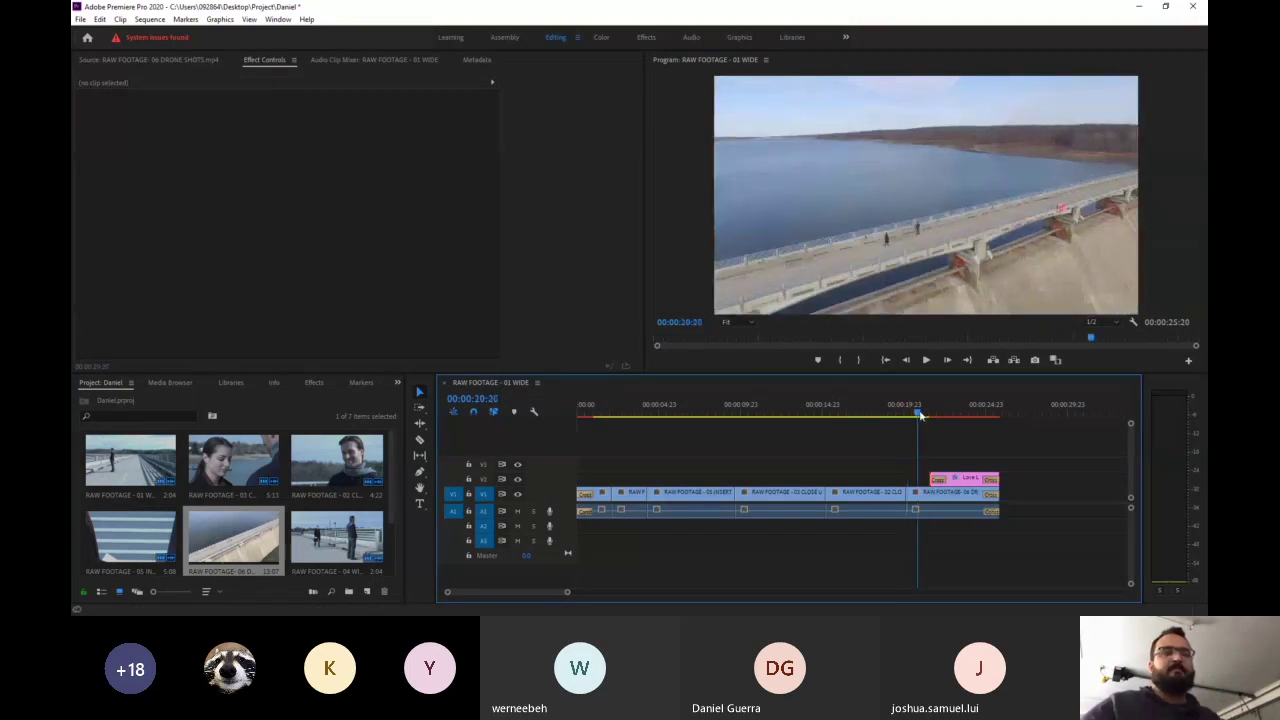
key(space)
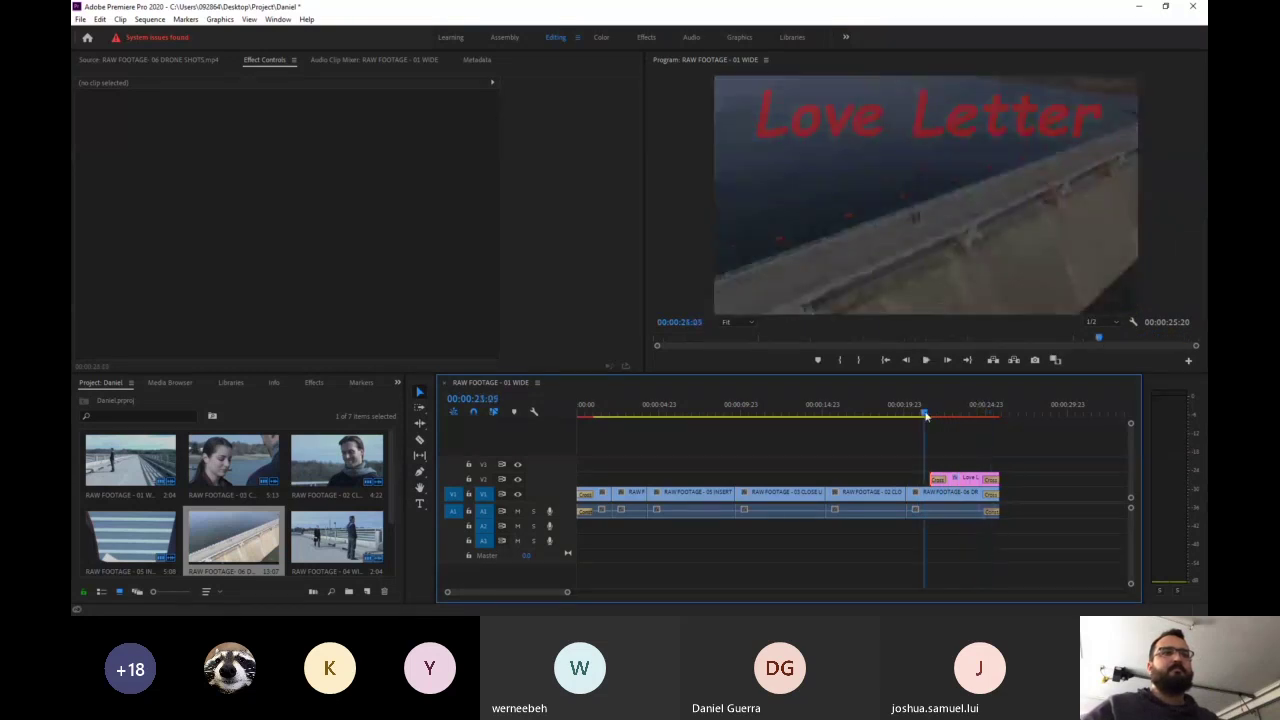
click(926, 410)
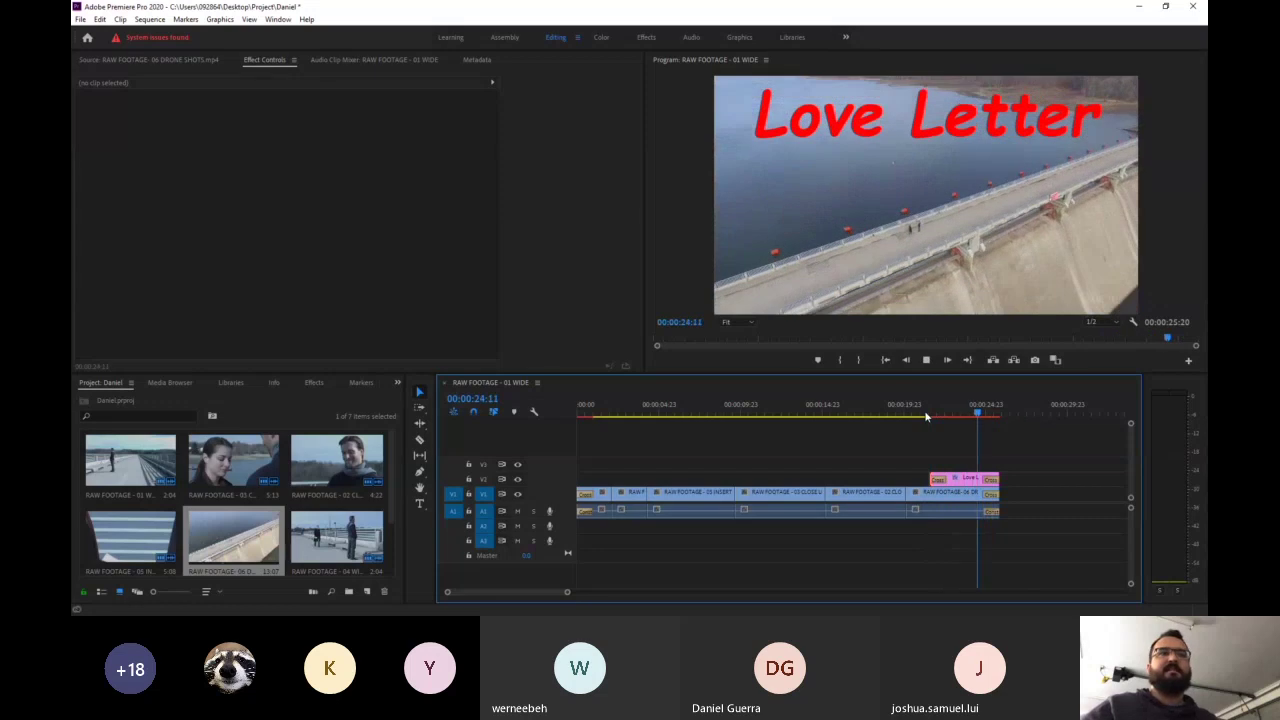
click(926, 415)
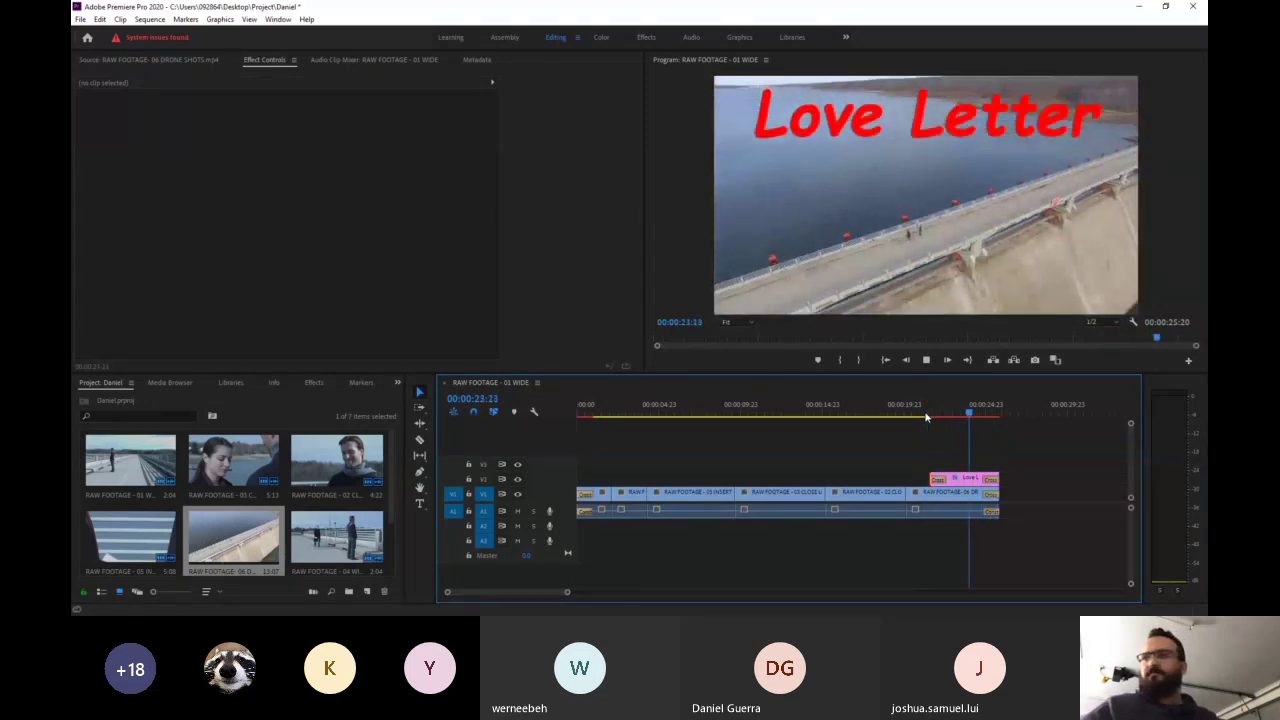
key(space)
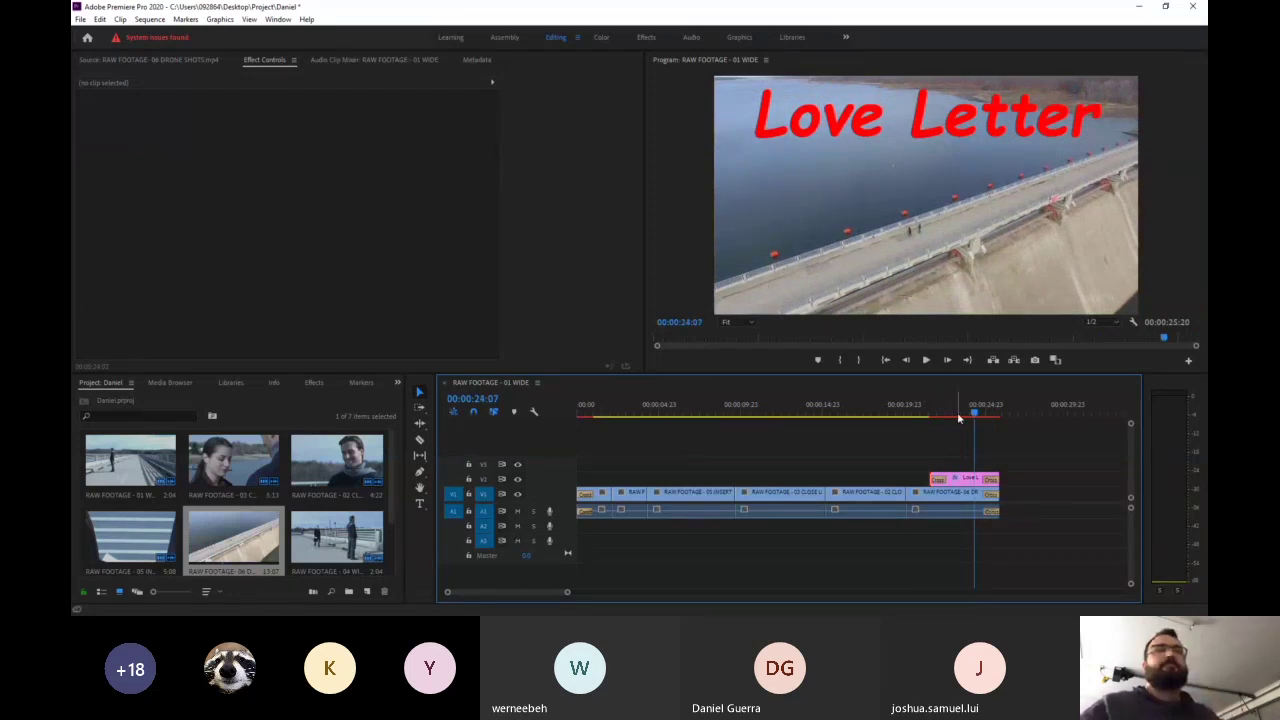
click(957, 414)
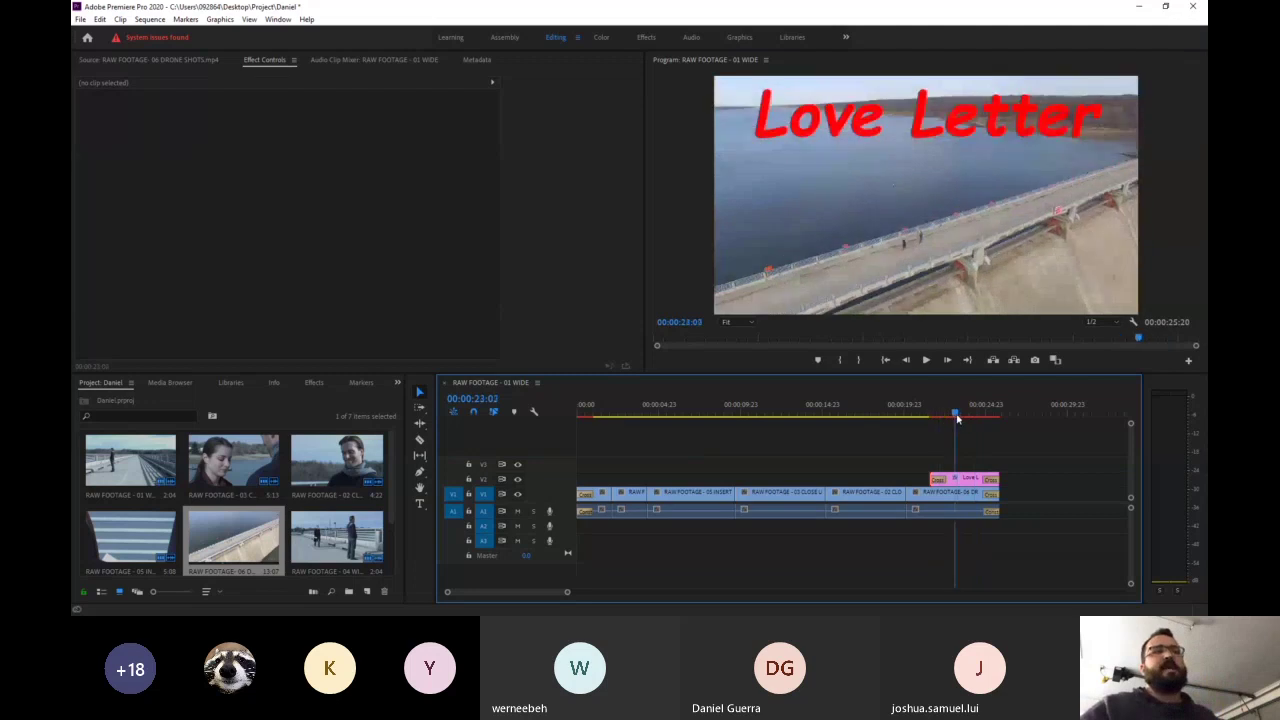
Render the sequence's previews and park the playhead over the Love Letter title at 00:00:23:13
key(Return)
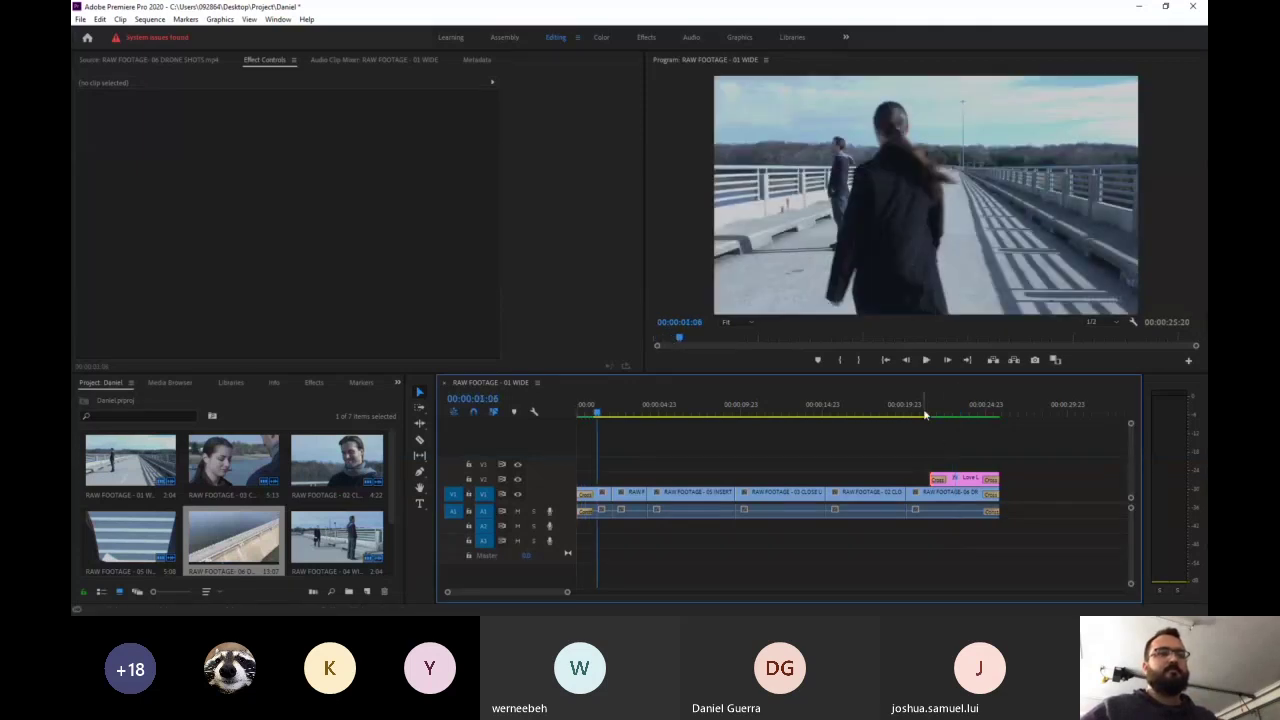
click(925, 414)
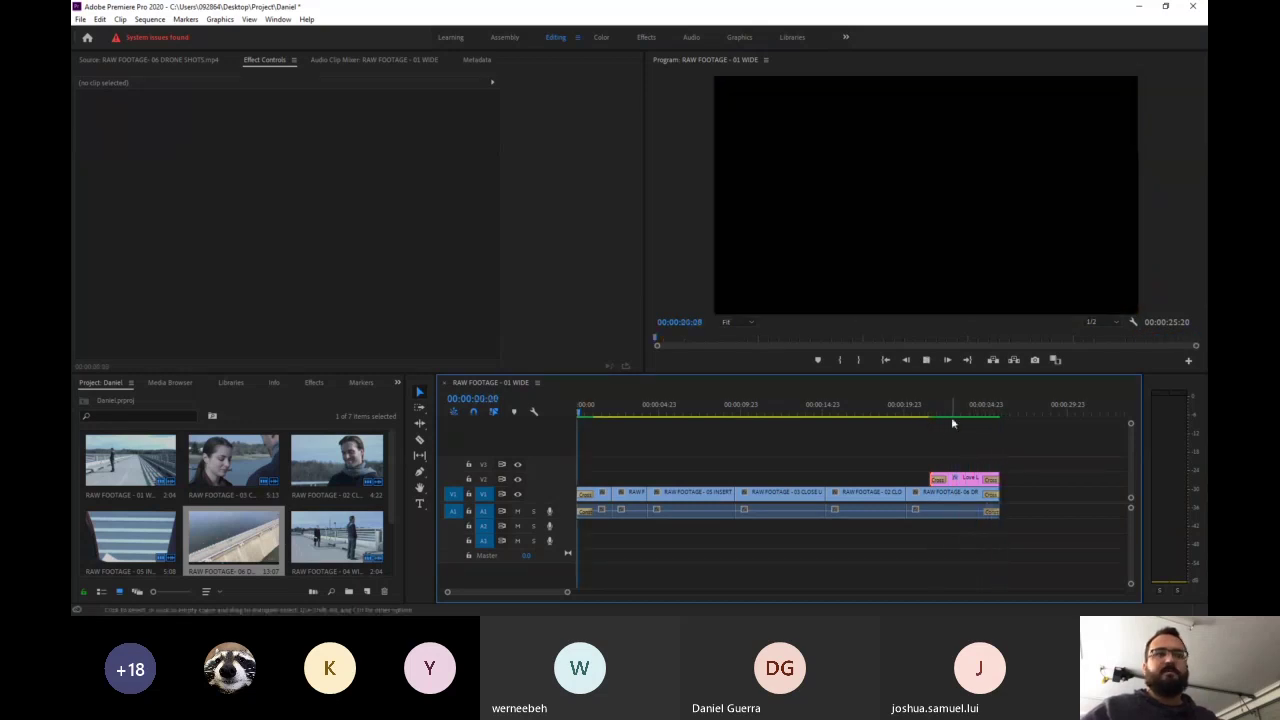
click(962, 414)
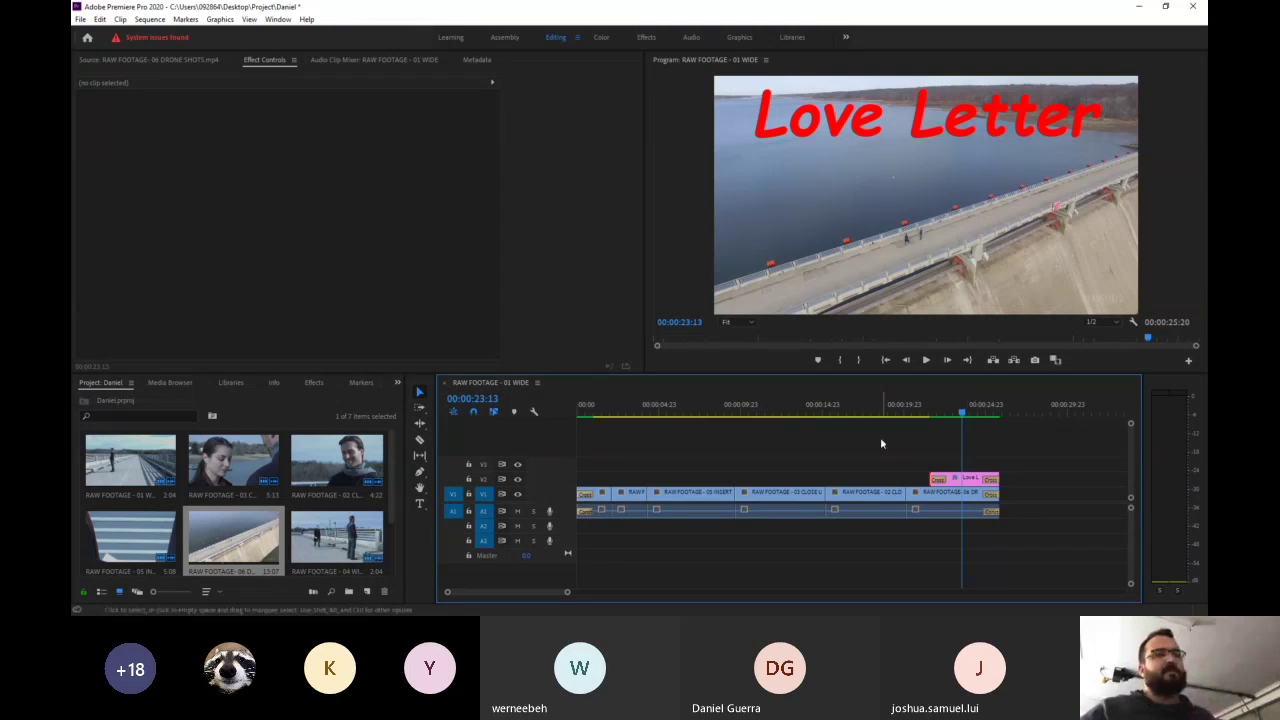
Try a second text box reading "The Title" across the lower part of the drone shot, and delete its clip
click(419, 505)
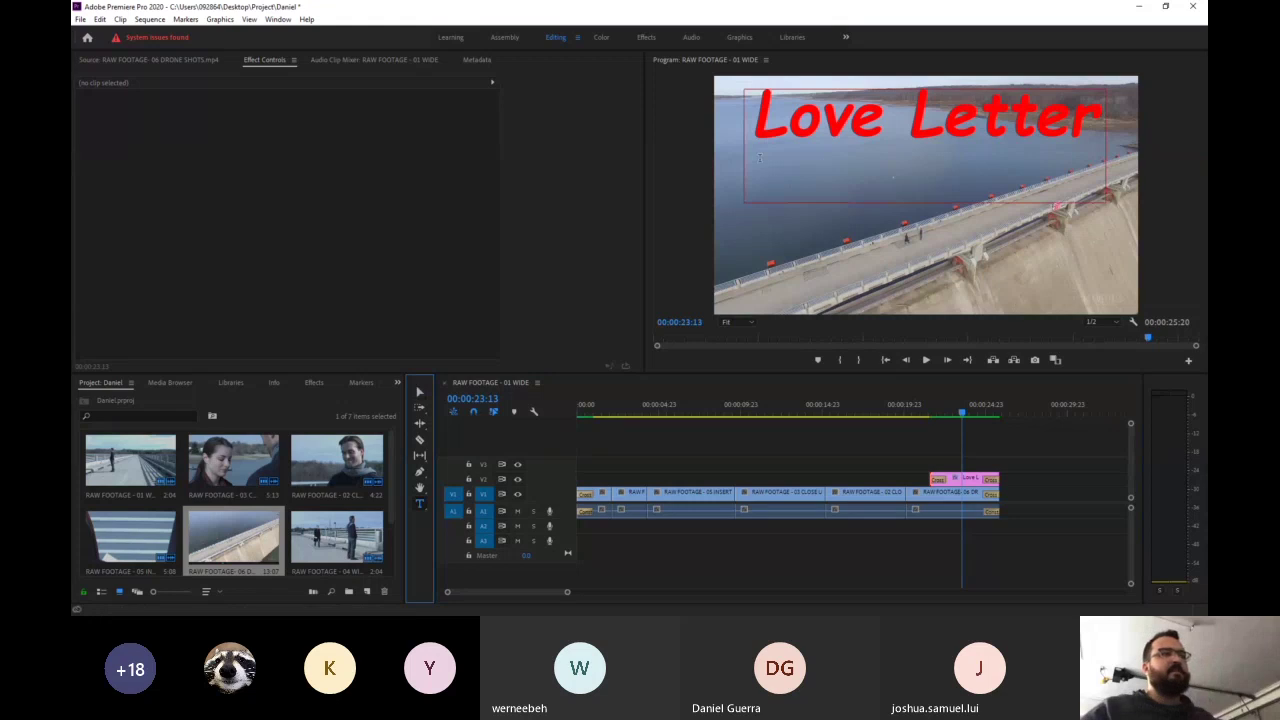
drag(742, 303, 1115, 227)
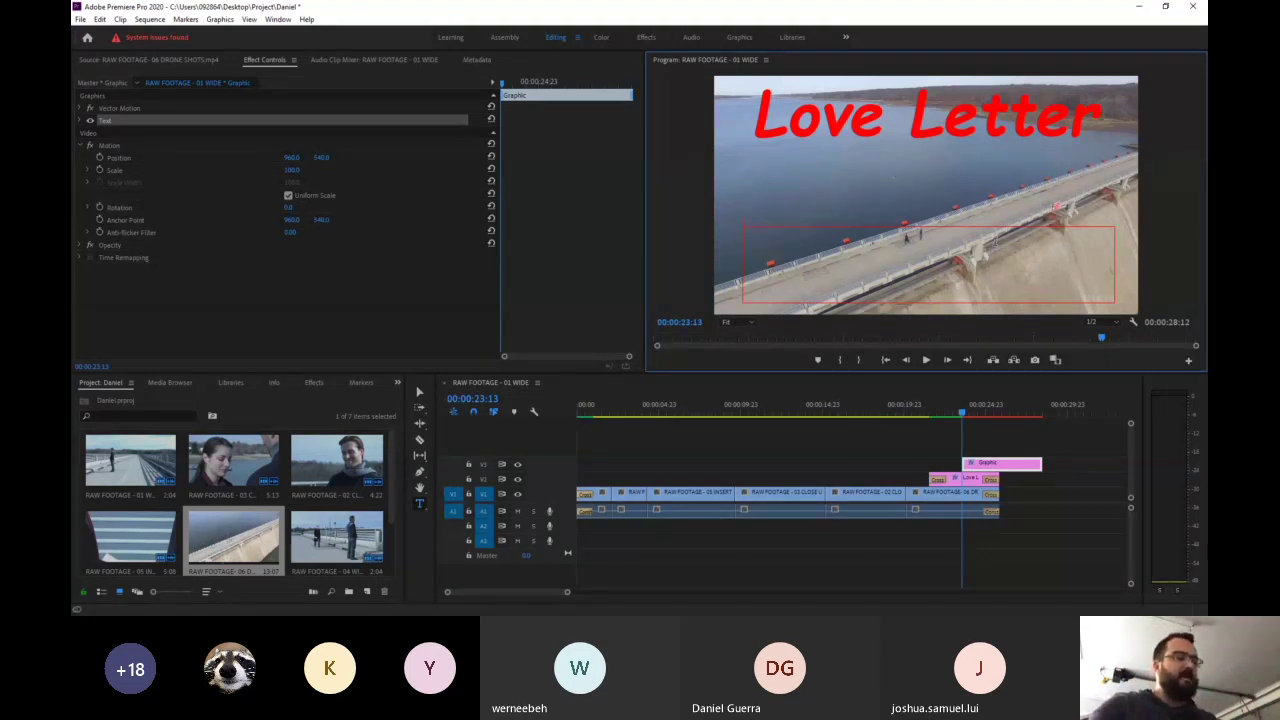
text(The Title)
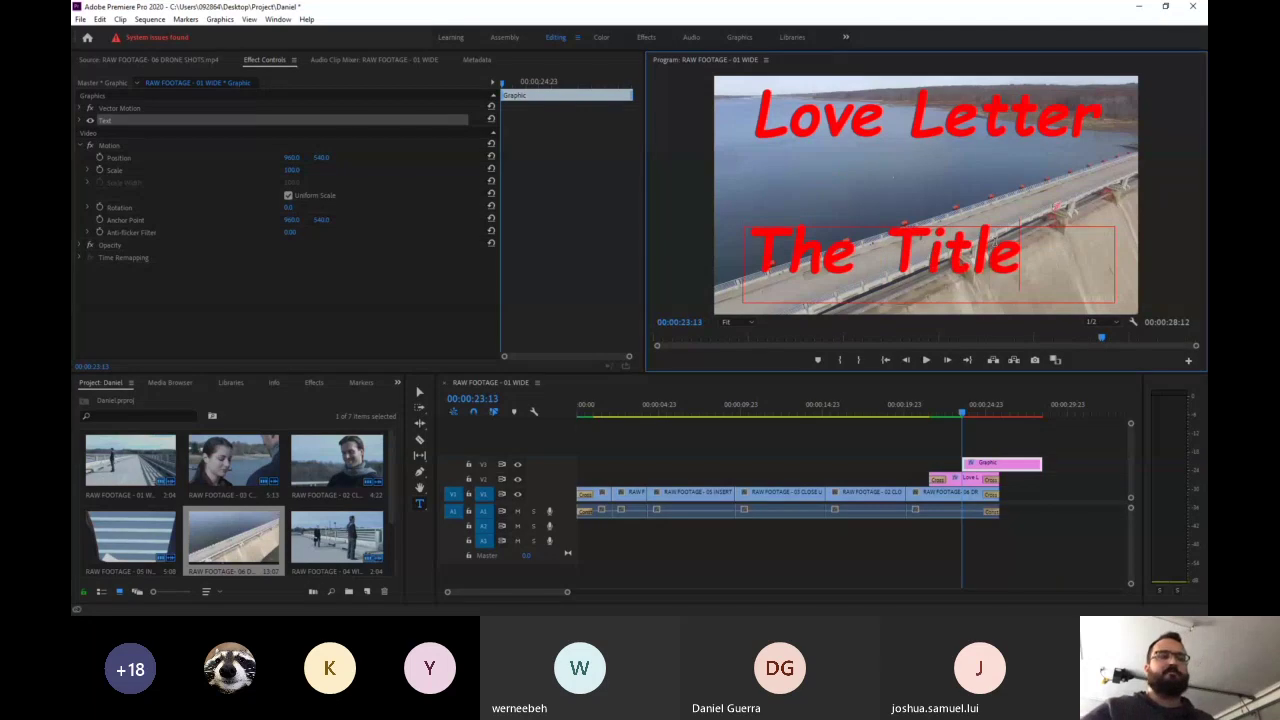
click(990, 431)
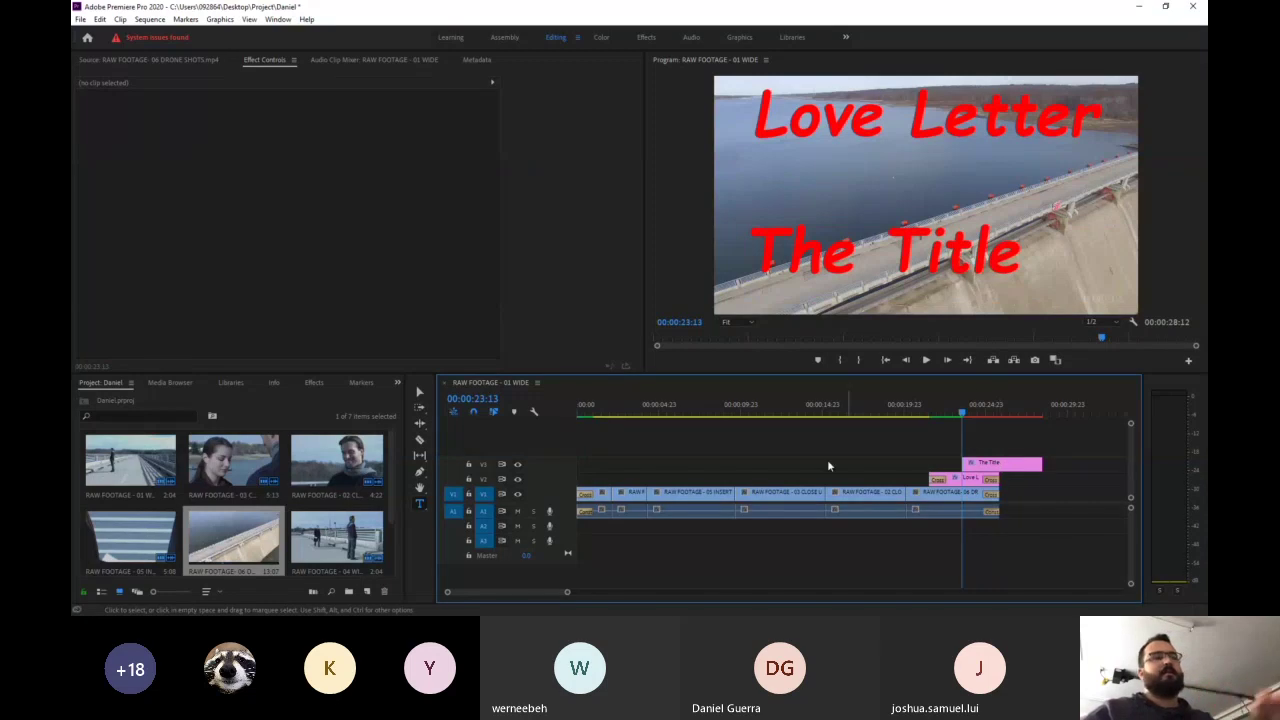
click(1008, 466)
key(Delete)
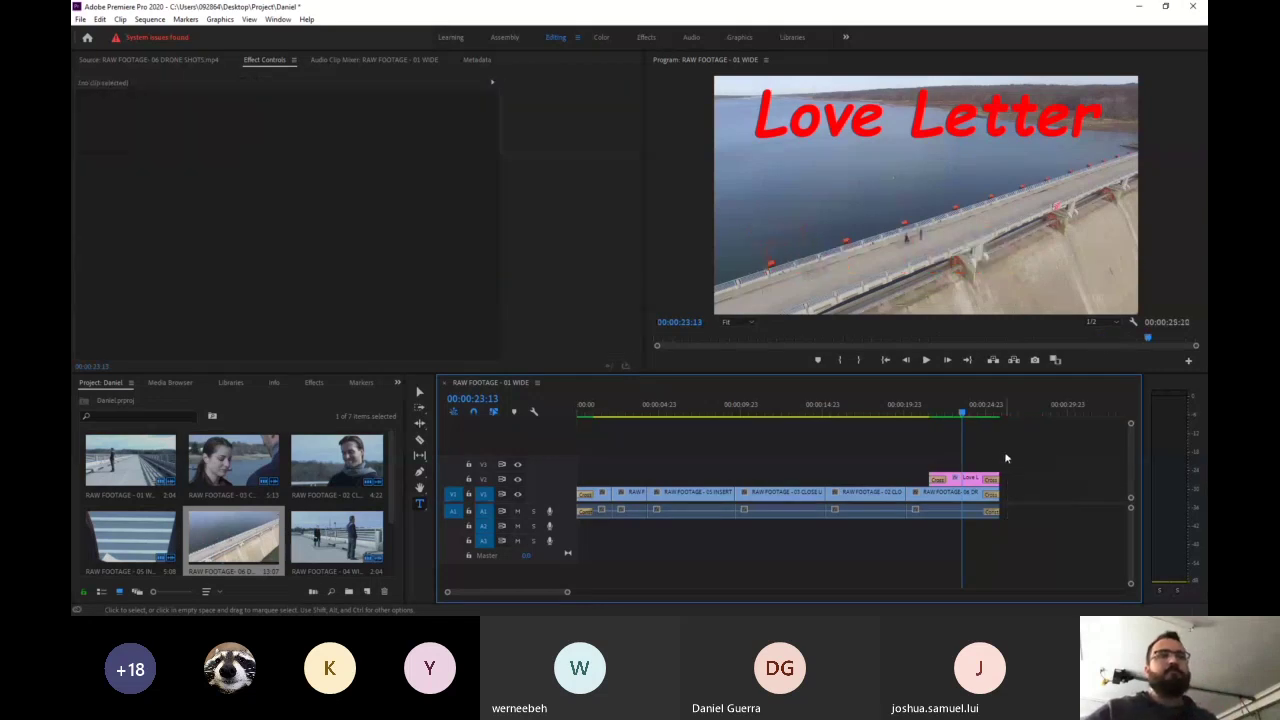
Play and scrub through the closing drone shot to review the rendered Love Letter title
click(918, 411)
mouse_move(918, 411)
mouse_down()
mouse_move(986, 413)
mouse_move(918, 415)
mouse_up()
key(space)
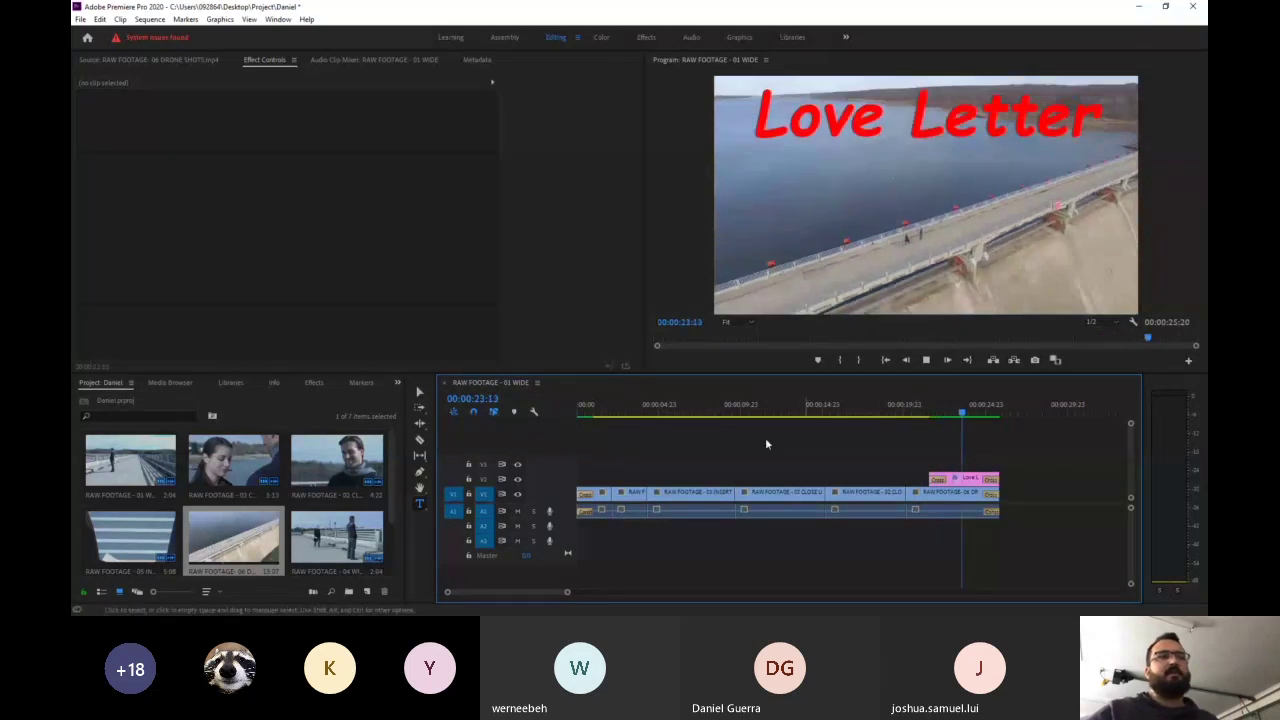
key(space)
click(963, 413)
drag(963, 416, 862, 413)
click(963, 413)
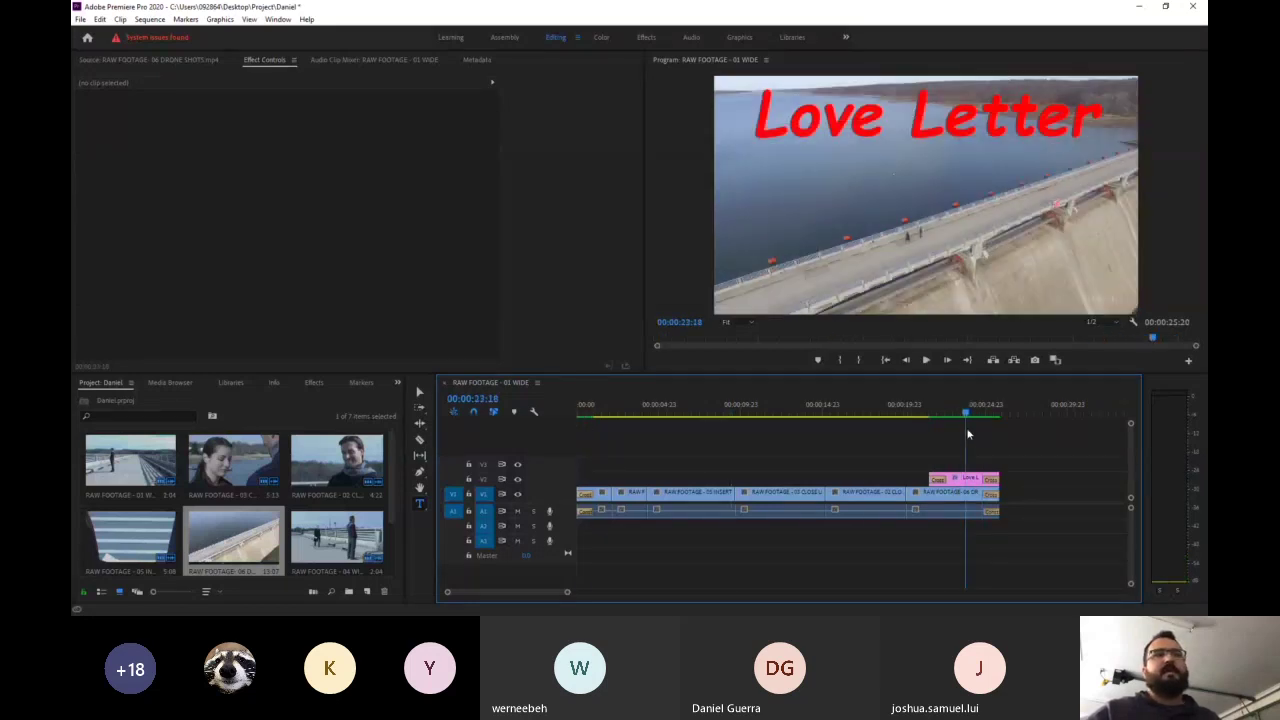
click(952, 413)
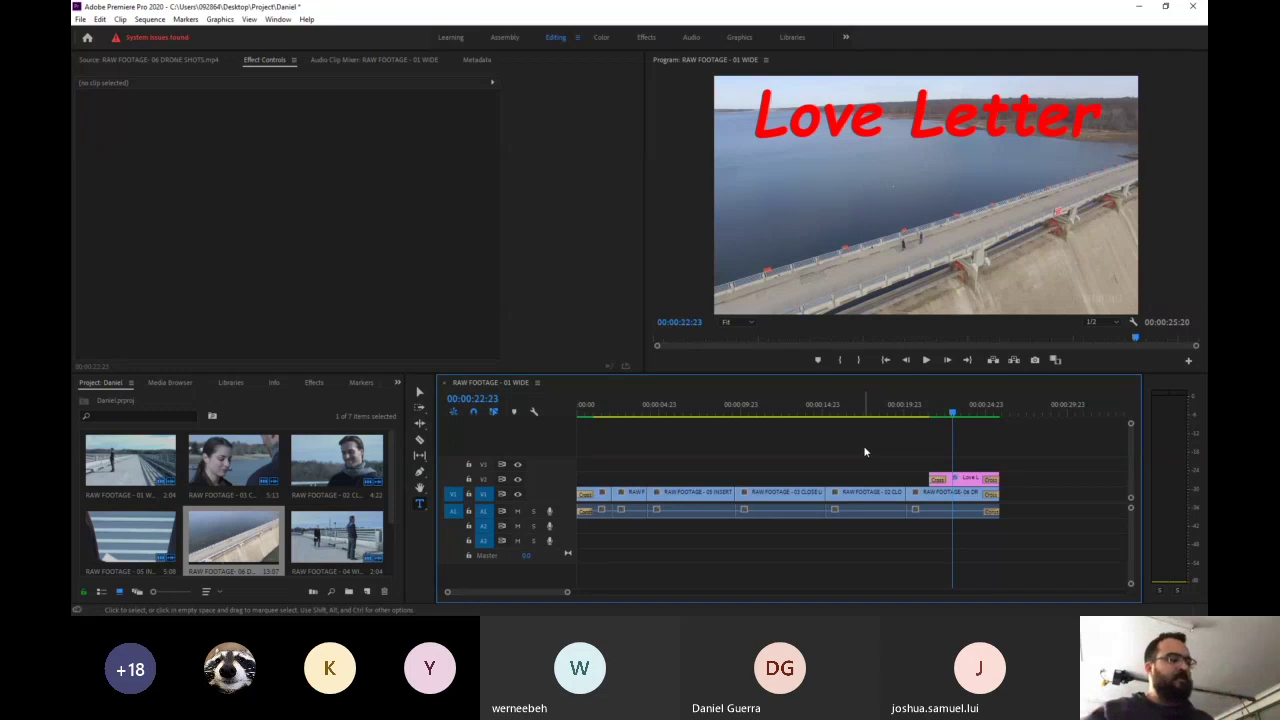
Select all clips in the timeline and play the sequence from its beginning
key(ctrl+a)
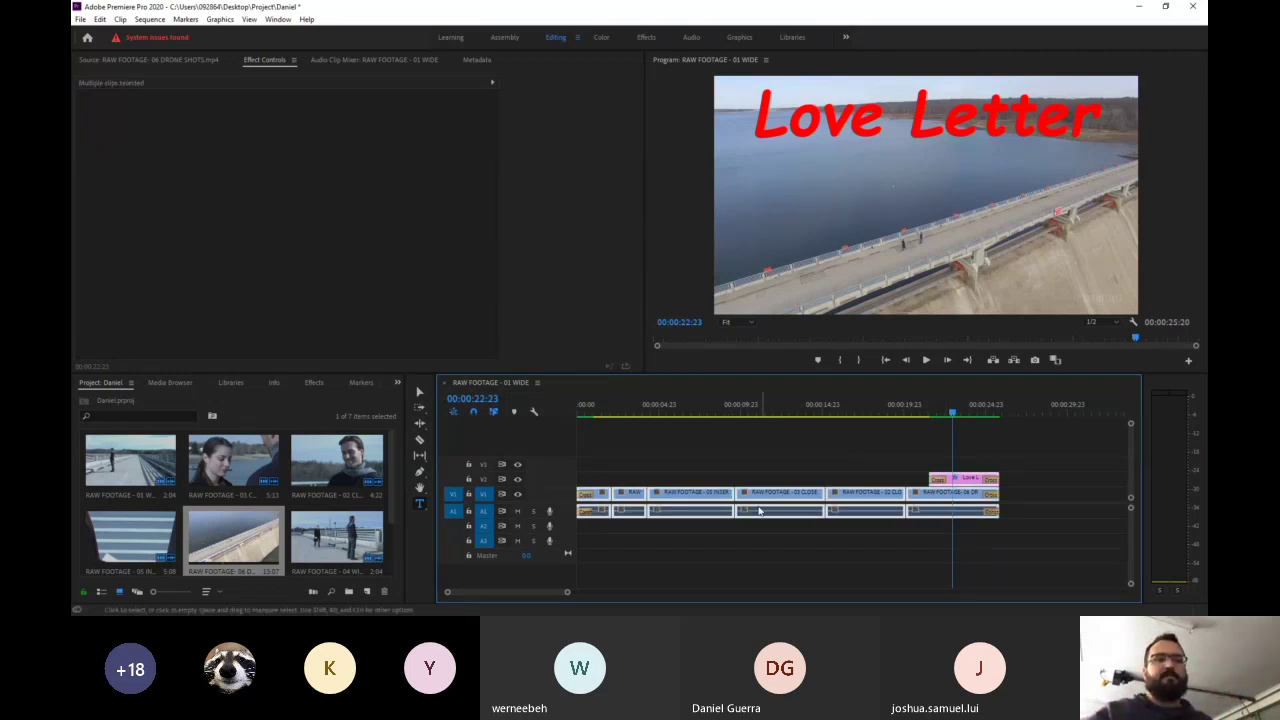
key(Home)
key(space)
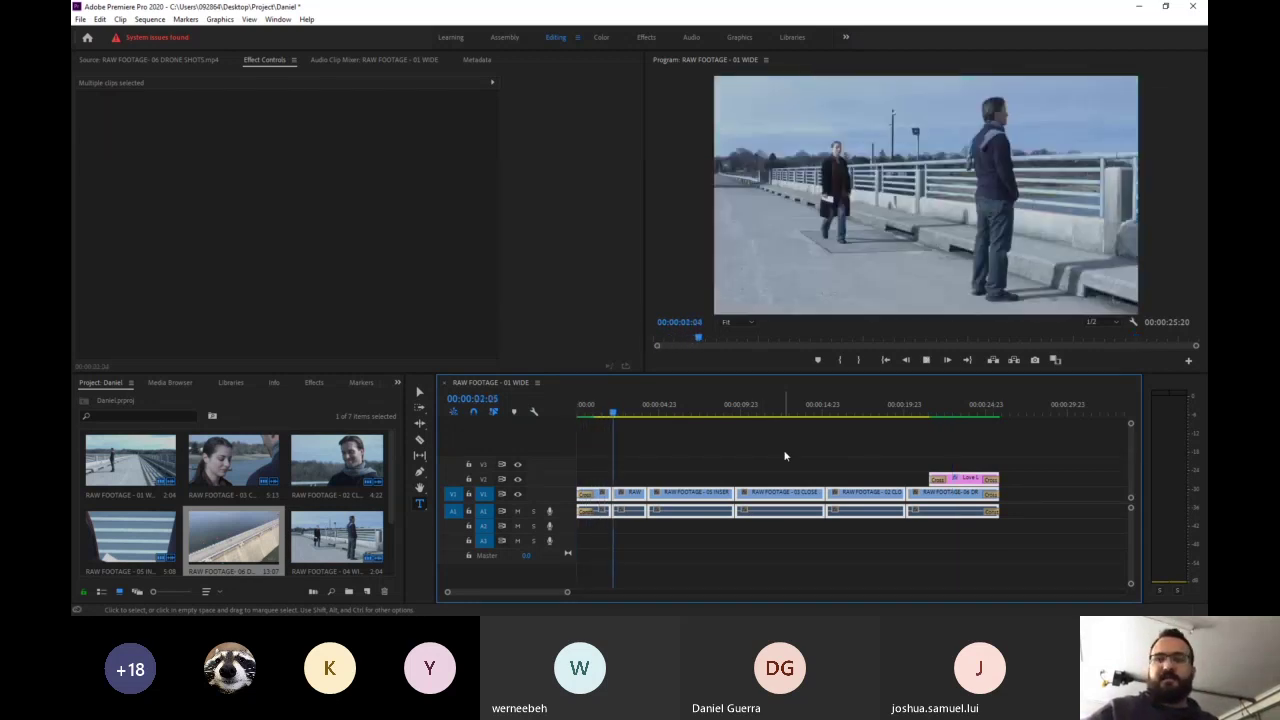
click(786, 457)
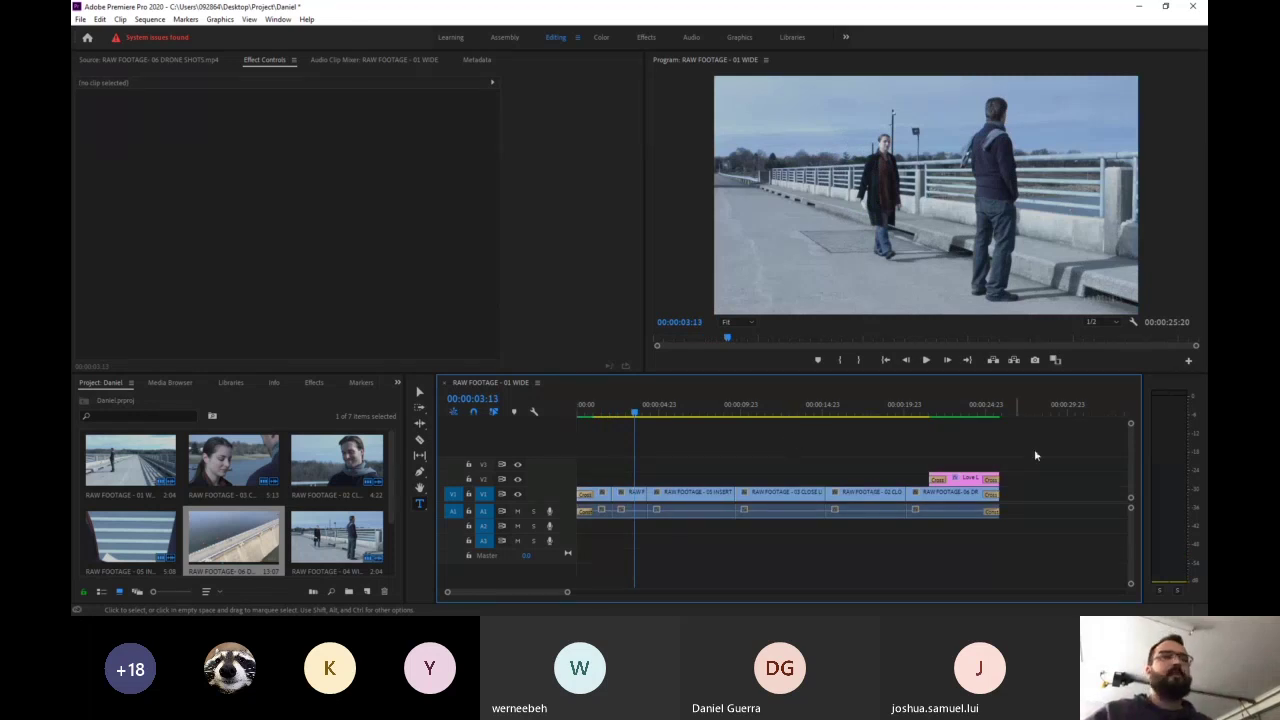
drag(1049, 435, 569, 557)
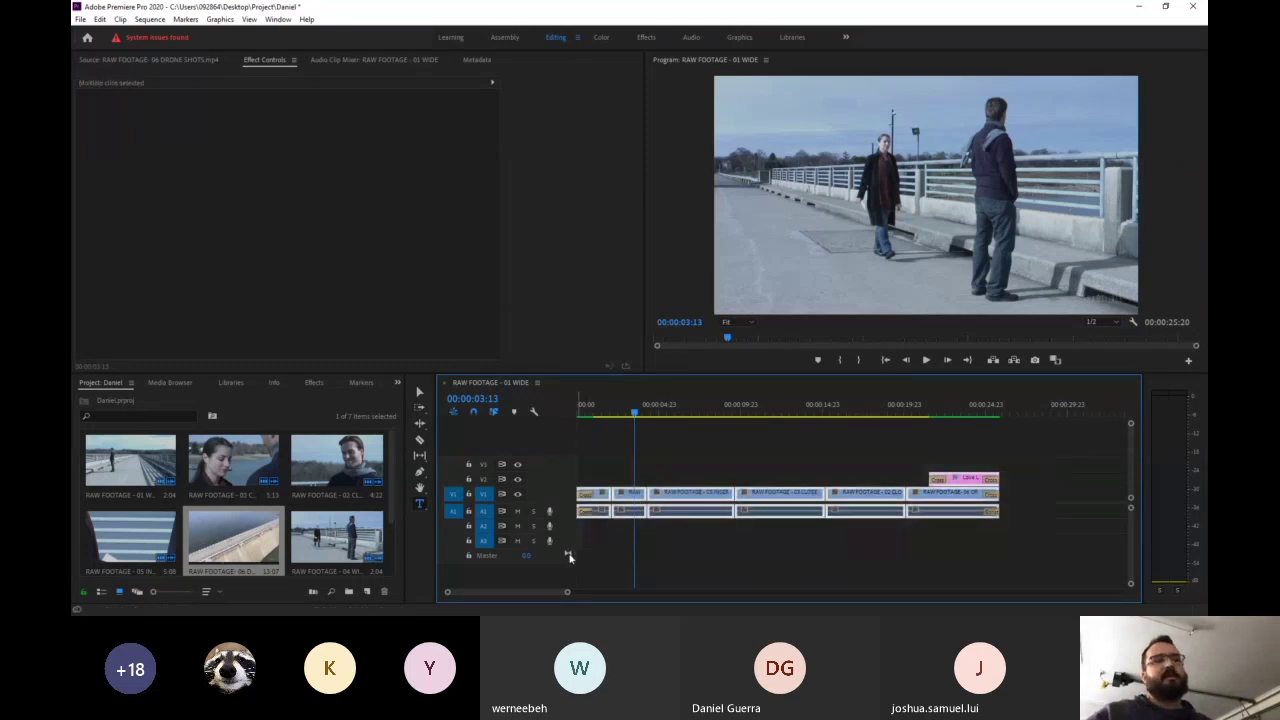
key(Home)
key(space)
click(783, 522)
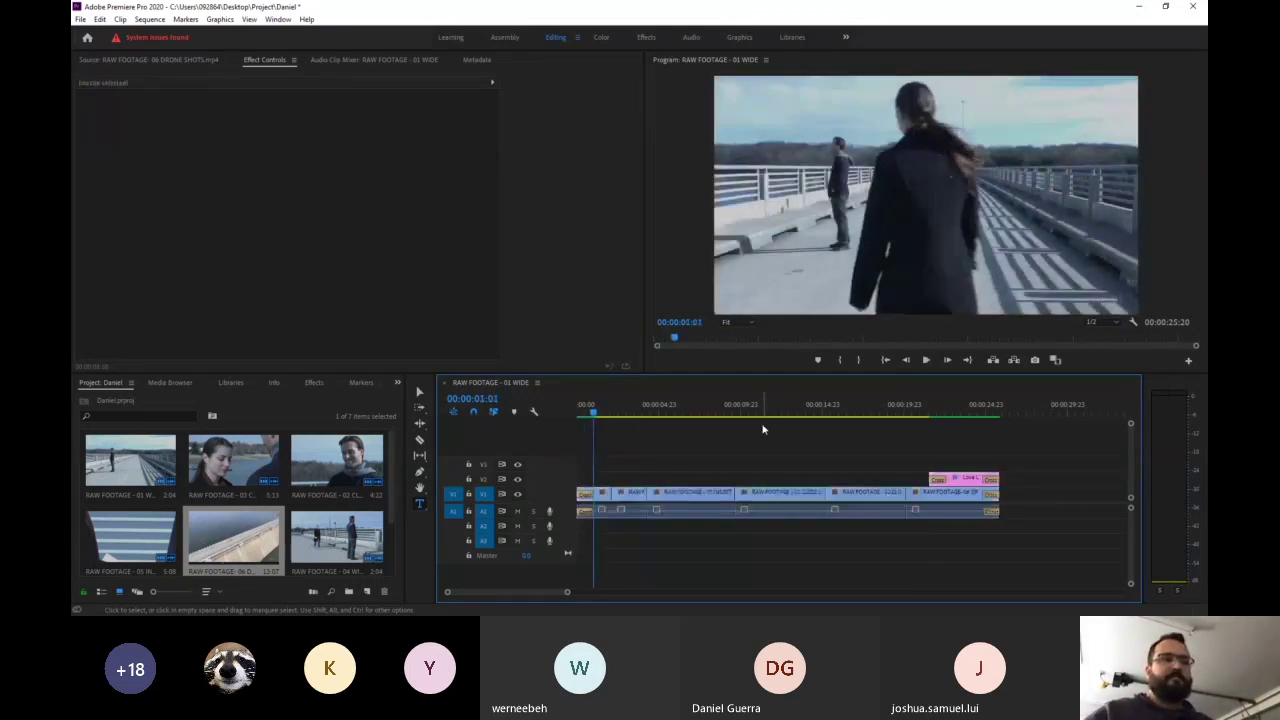
Open the export settings for the sequence and name the output file LoveLetter in the Project folder
click(767, 412)
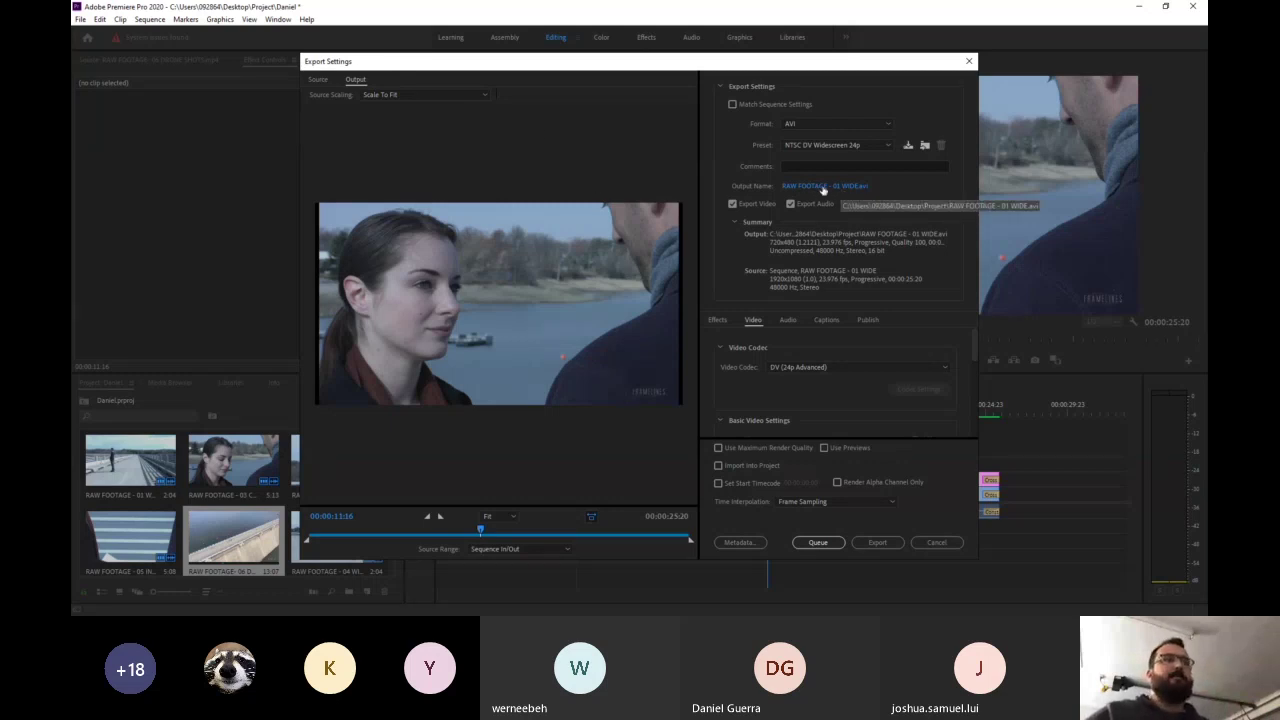
click(824, 188)
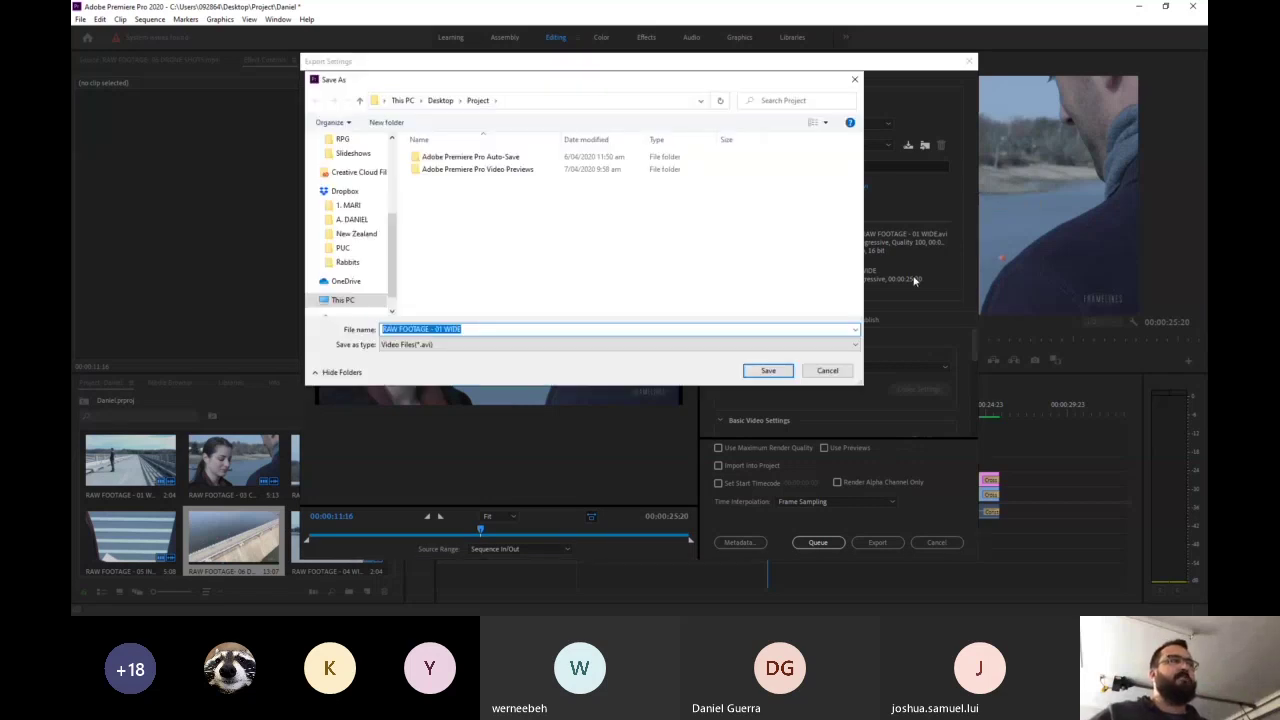
text(Love)
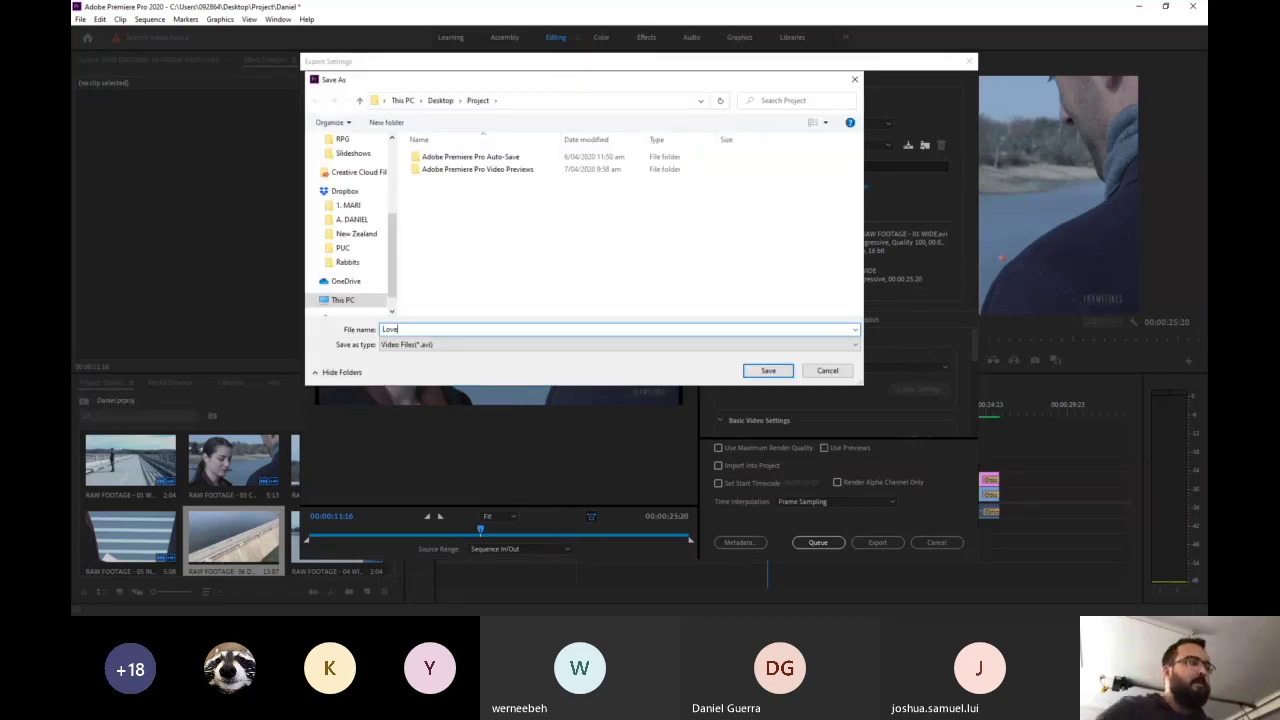
text(Letter)
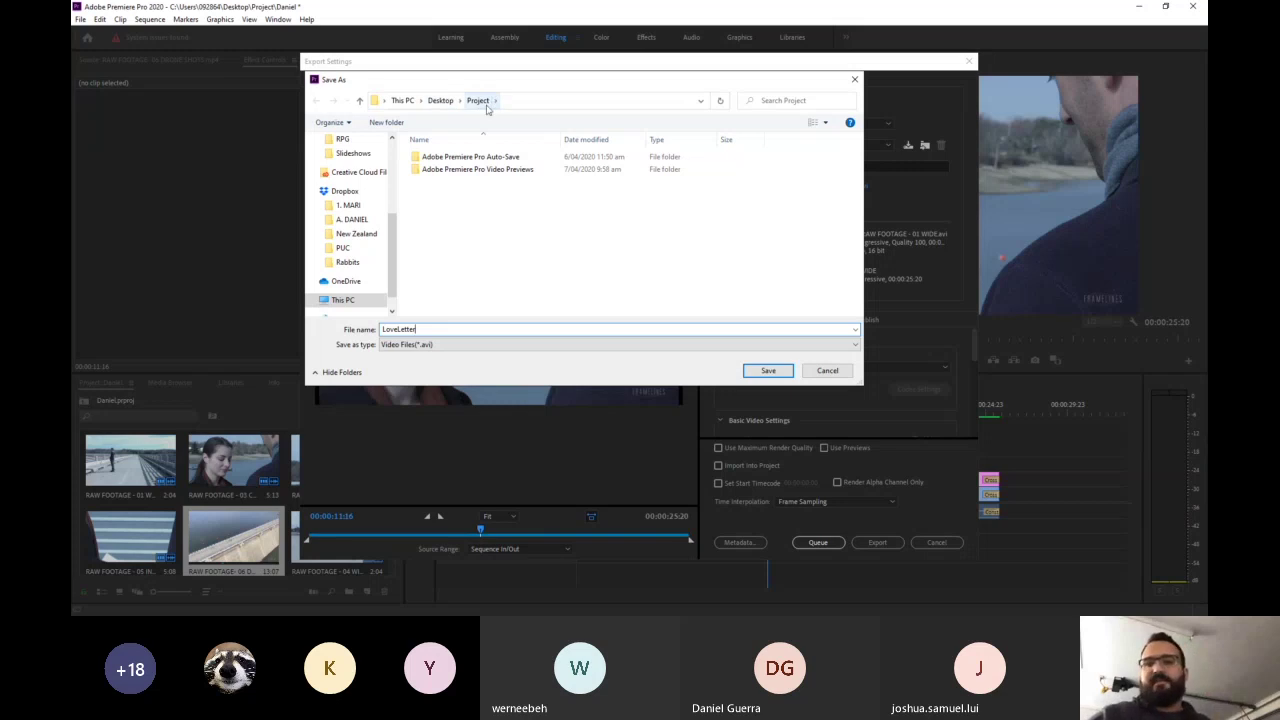
click(766, 371)
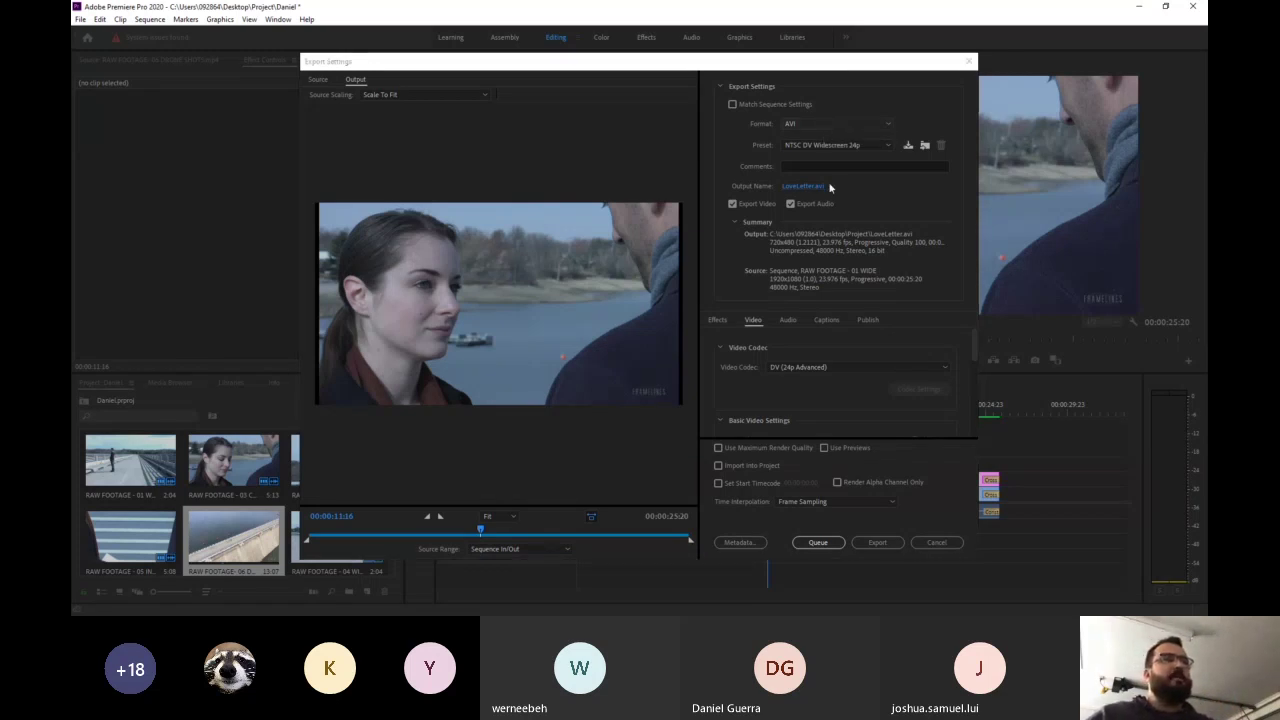
Set the export format to H.264, exclude the audio and export the video
click(831, 287)
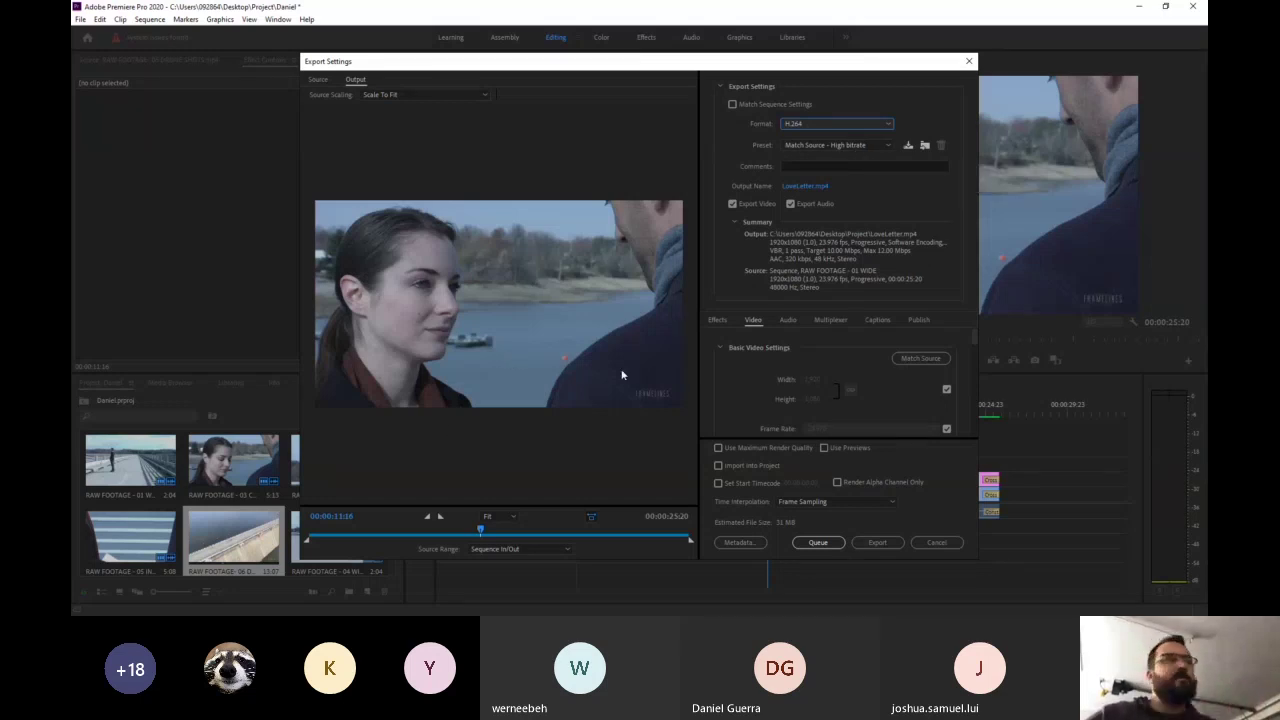
click(791, 204)
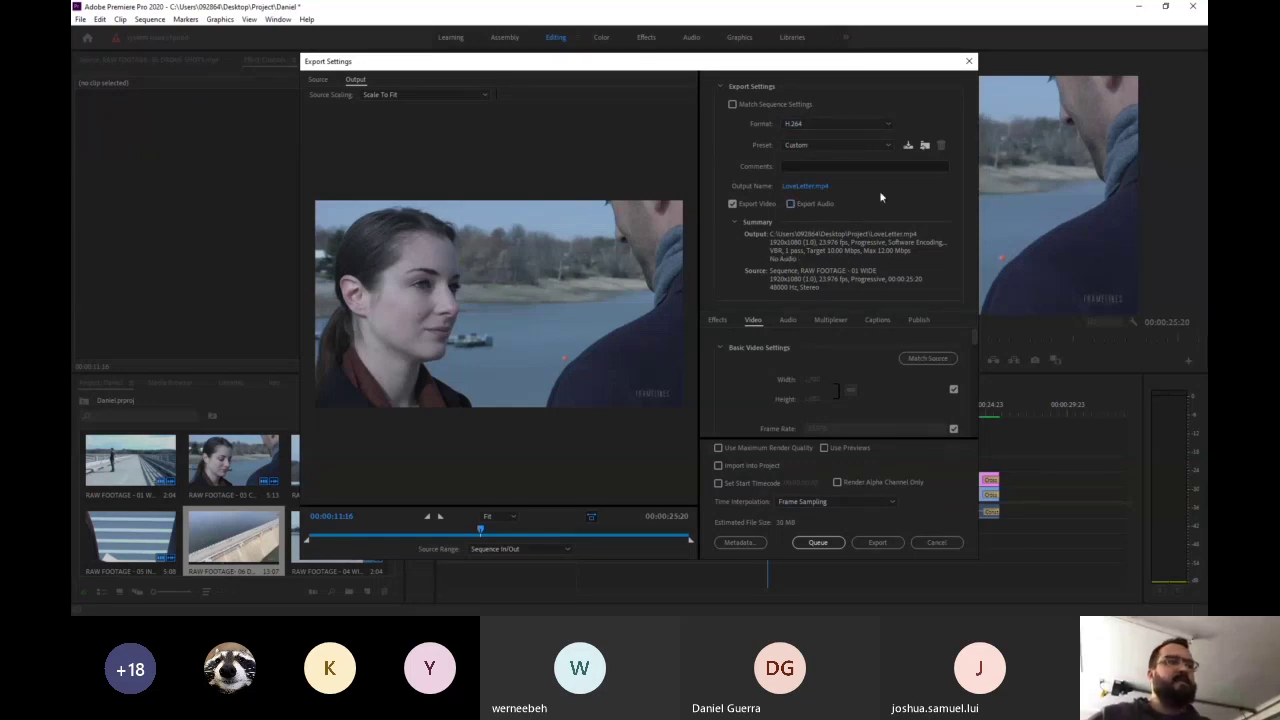
click(879, 544)
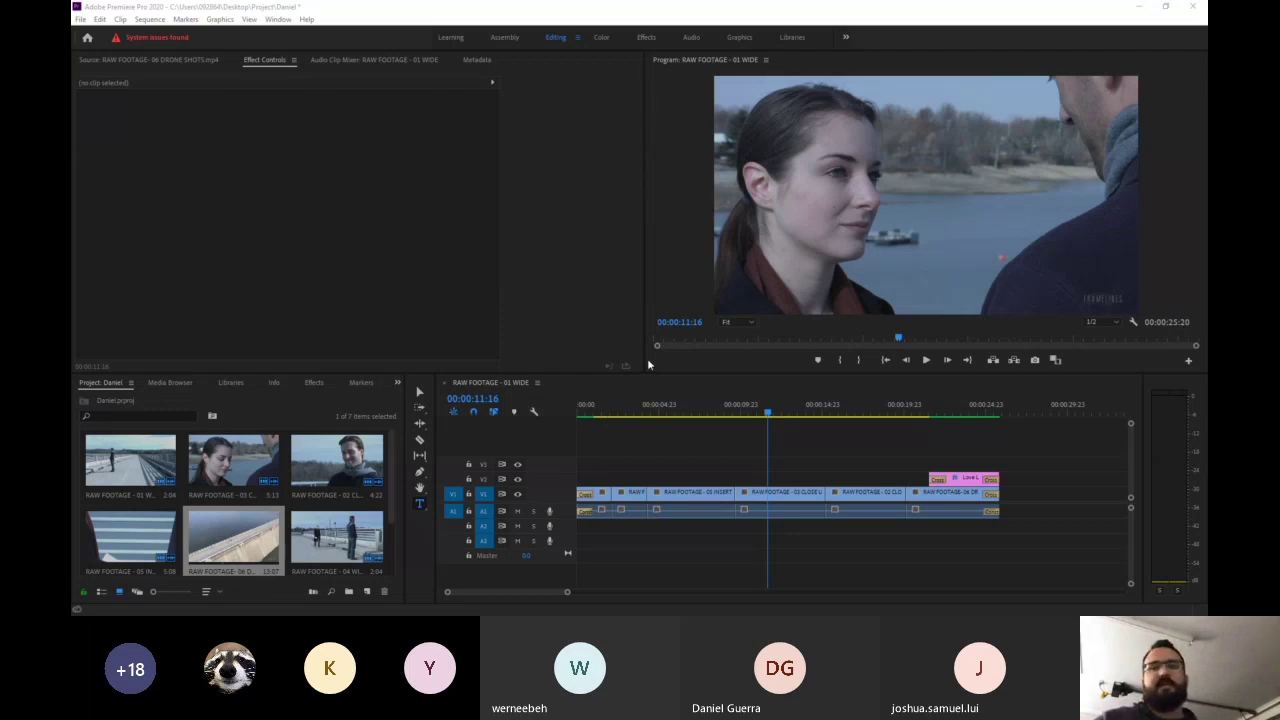
Cancel closing the program and save the project
click(1204, 6)
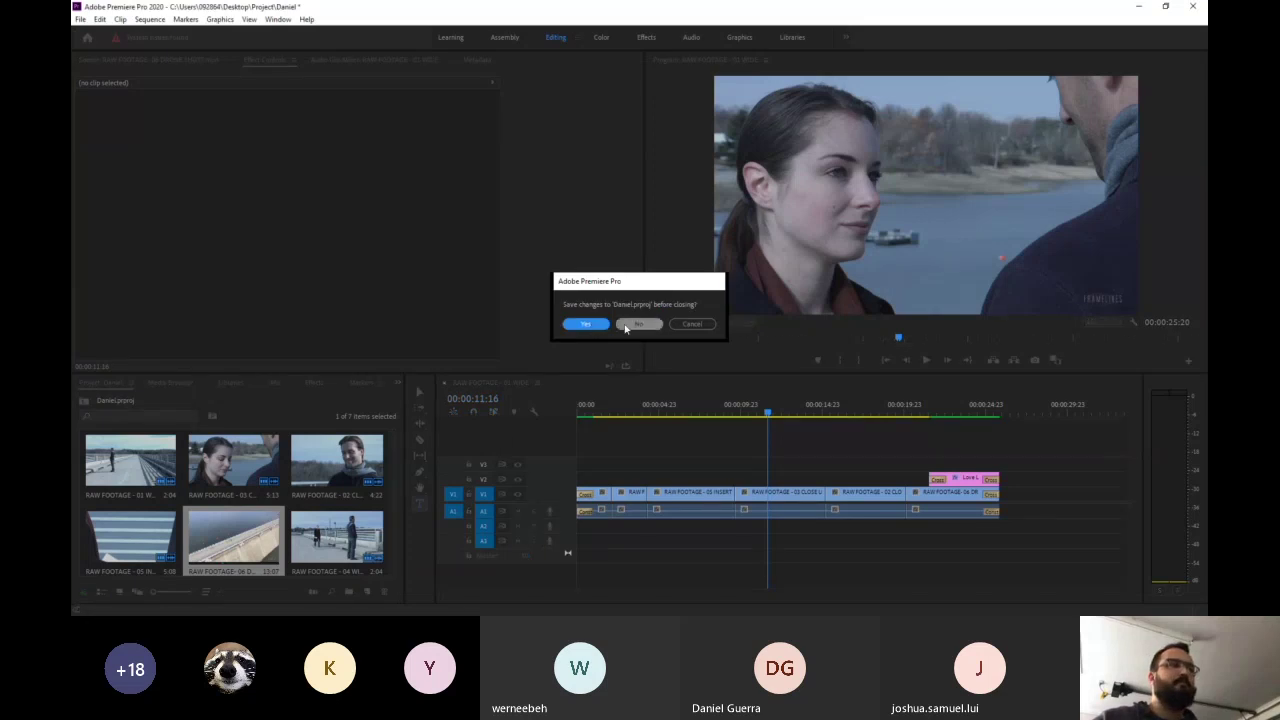
click(690, 324)
key(ctrl+s)
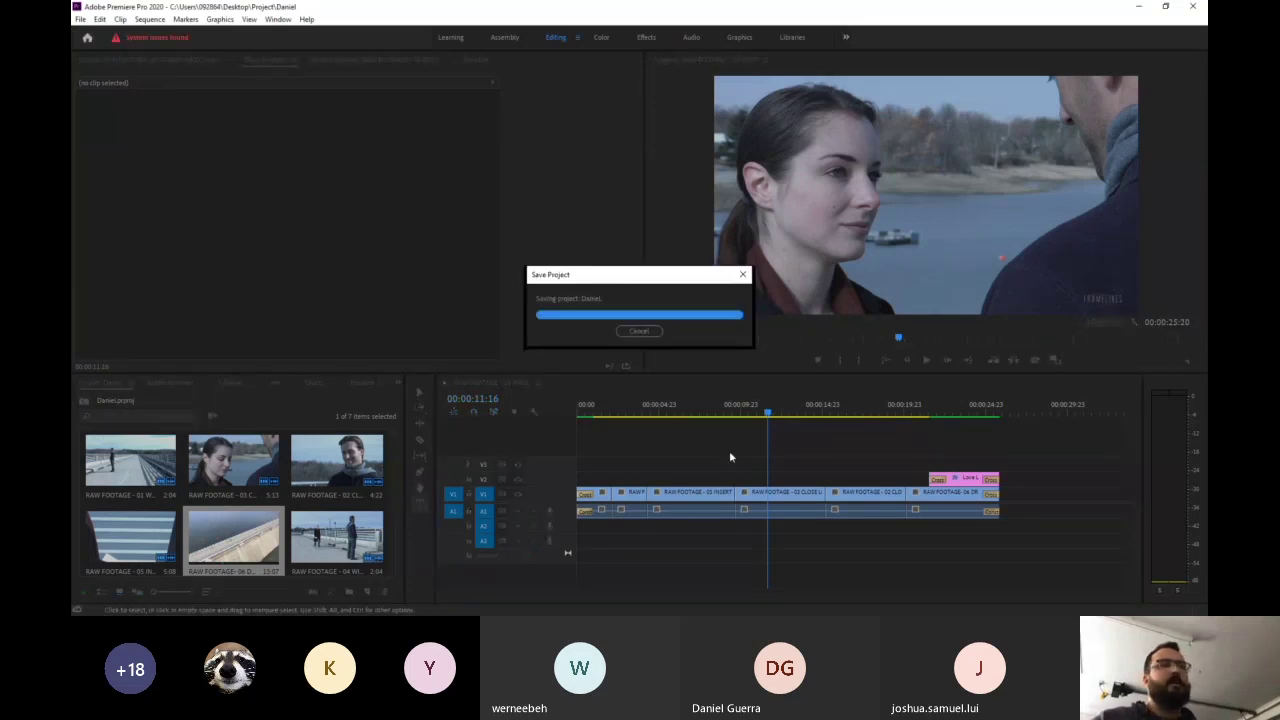